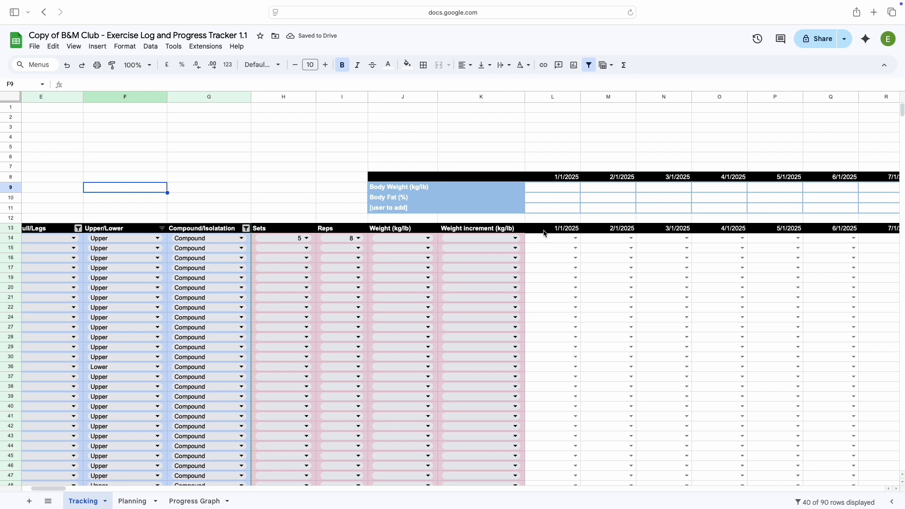
Log 1/1/2025 on the Tracking sheet: mark the row 14 exercise Yes, and enter body weight 75 and body fat 24
left_click(575, 238)
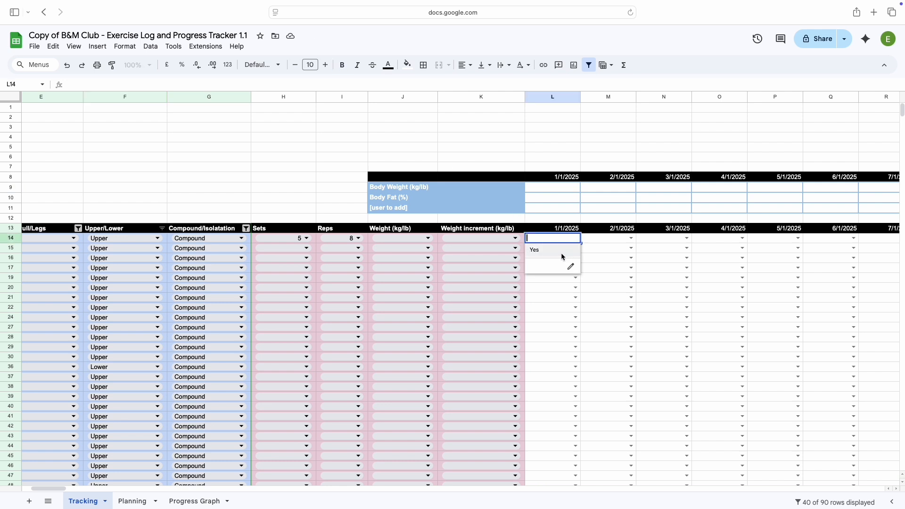
left_click(561, 252)
left_click(543, 188)
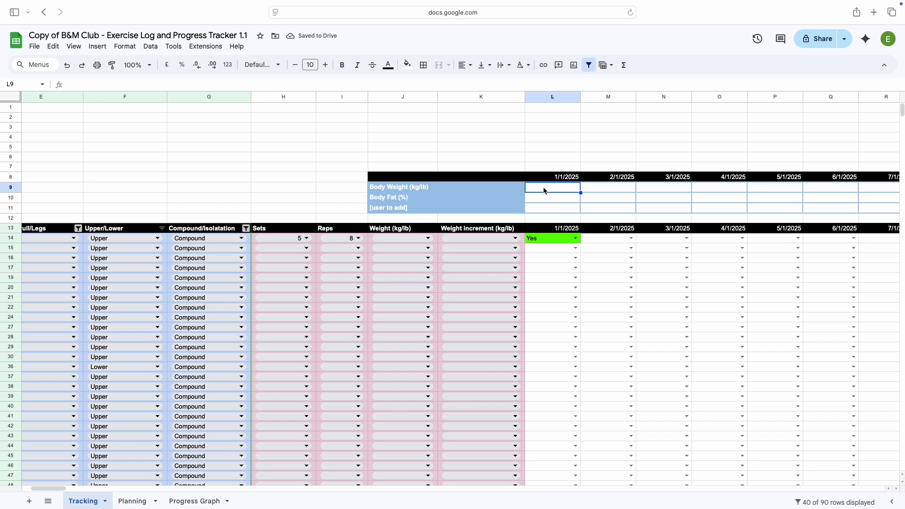
type("75")
left_click(549, 202)
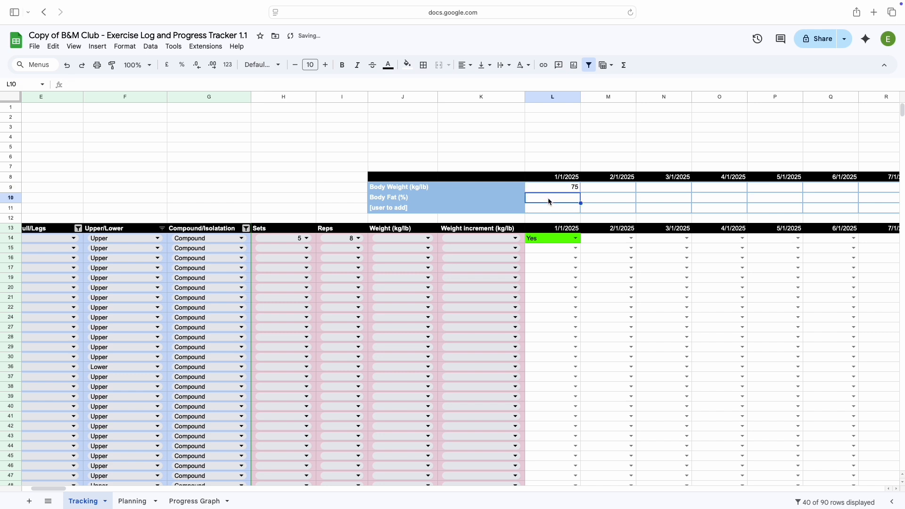
type("24")
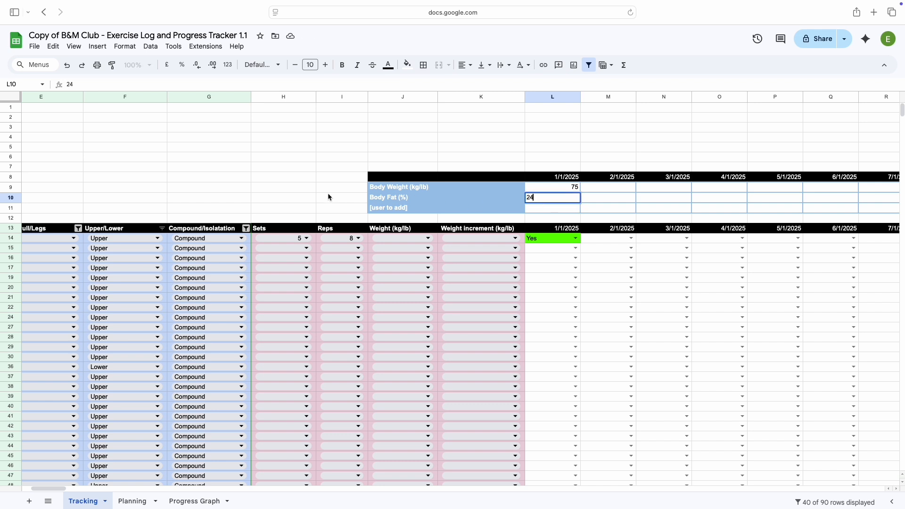
left_click(329, 197)
Review the body weight and body fat chart on the Progress Graph sheet, then open the Planning sheet
left_click(213, 502)
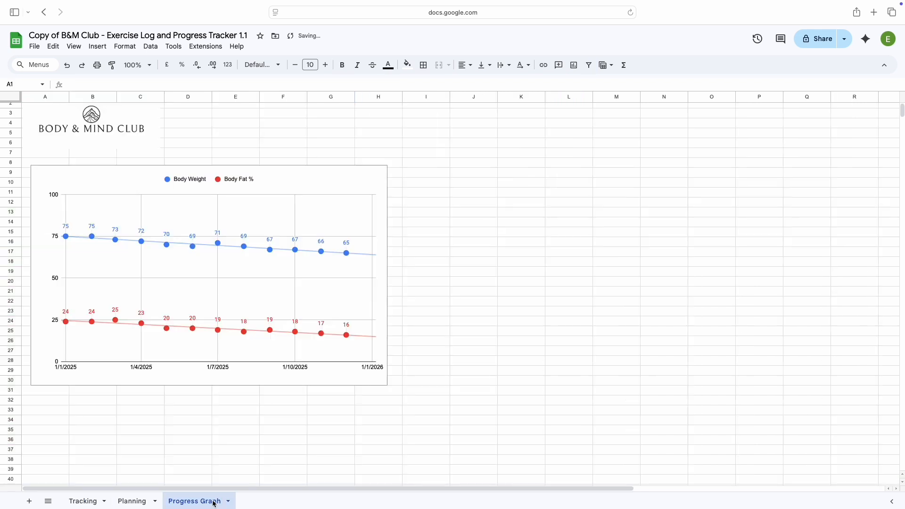
scroll(187, 429, "down", 1)
scroll(187, 428, "up", 1)
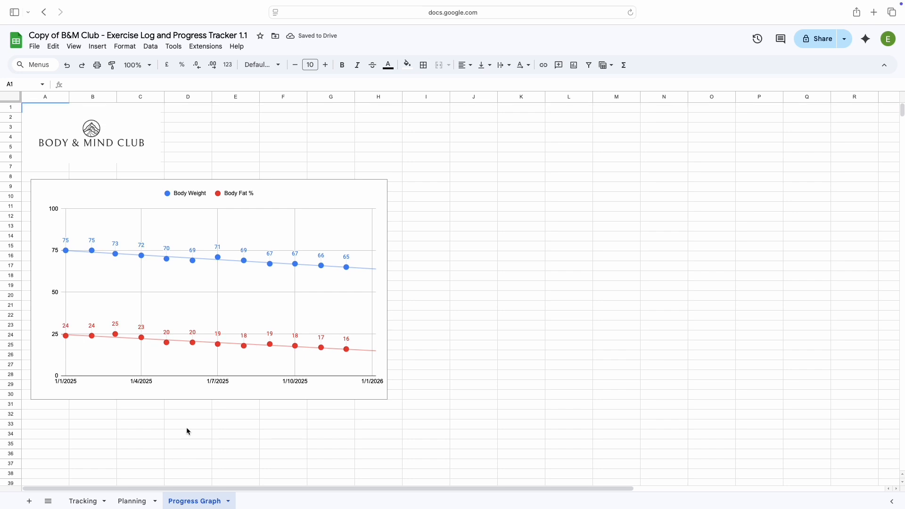
left_click(61, 415)
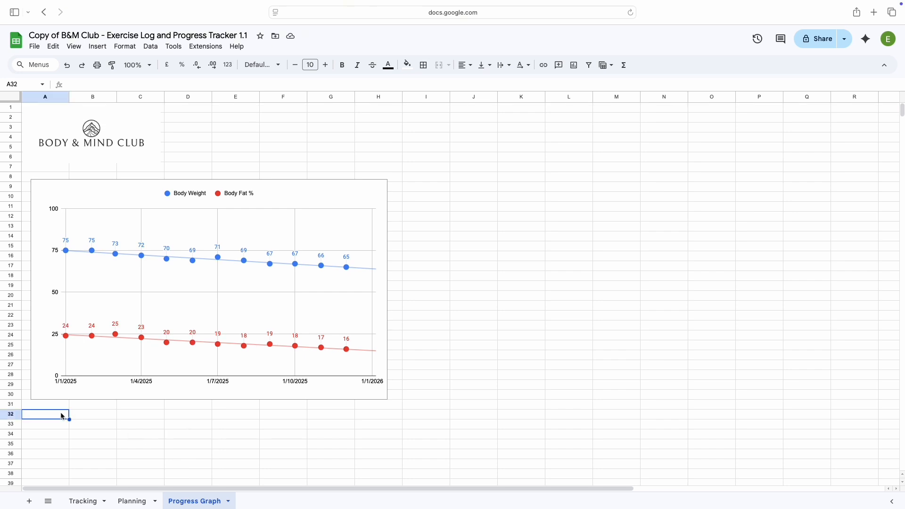
left_click(134, 502)
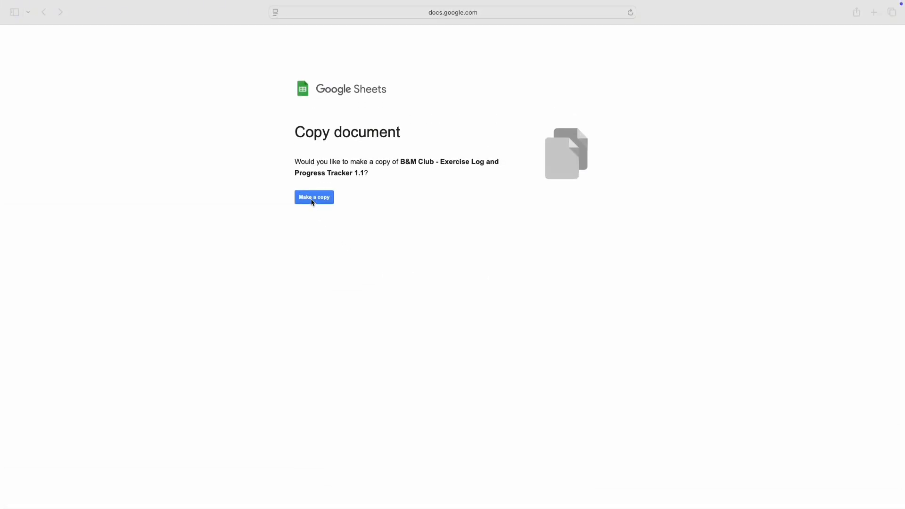
Make a copy of the spreadsheet B&M Club - Exercise Log and Progress Tracker 1.1
left_click(311, 199)
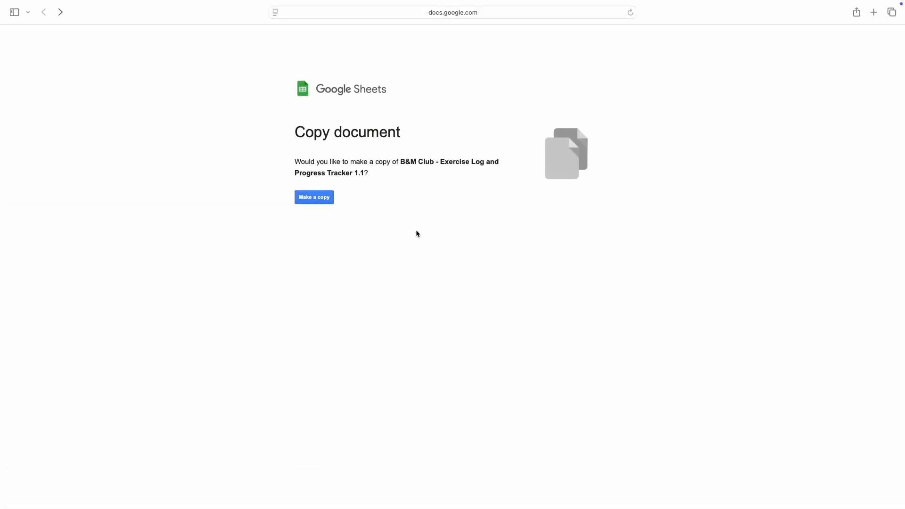
left_click(325, 201)
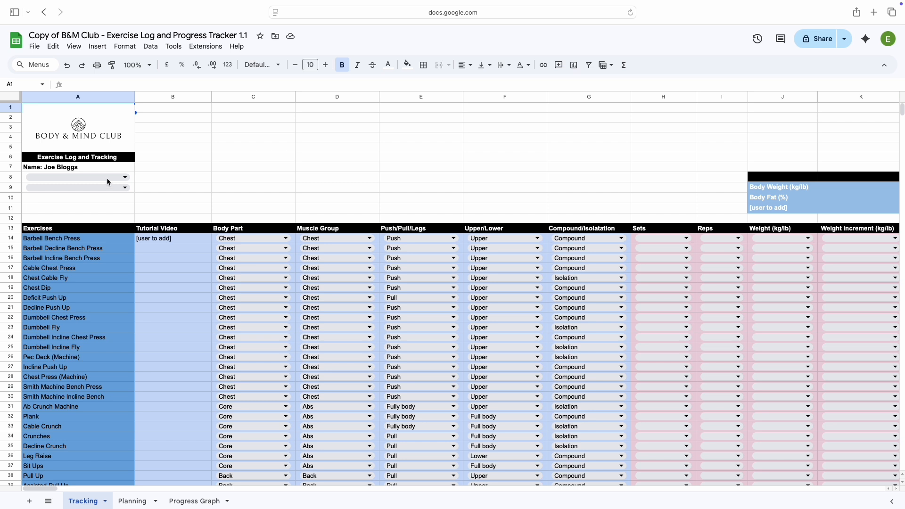
Replace the sample name in cell A7 of the Tracking sheet with the tracker owner's name
left_click(74, 168)
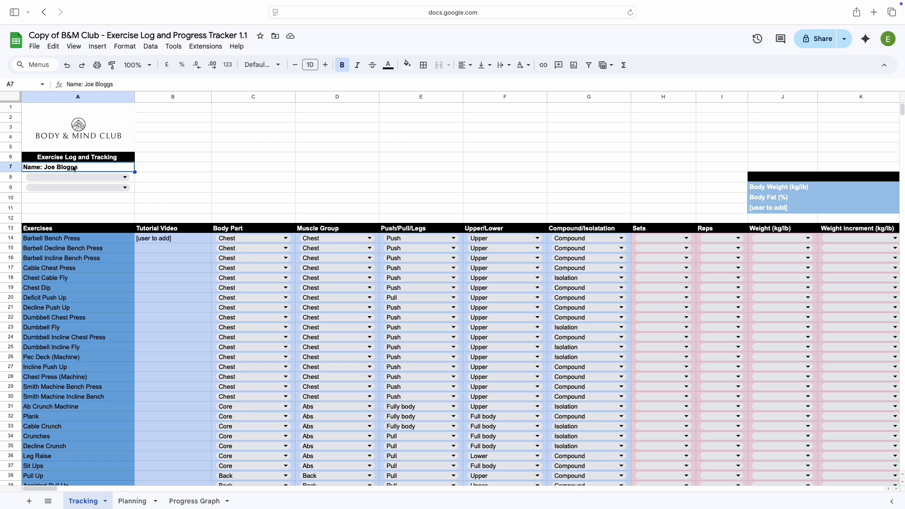
type("Mr Smith")
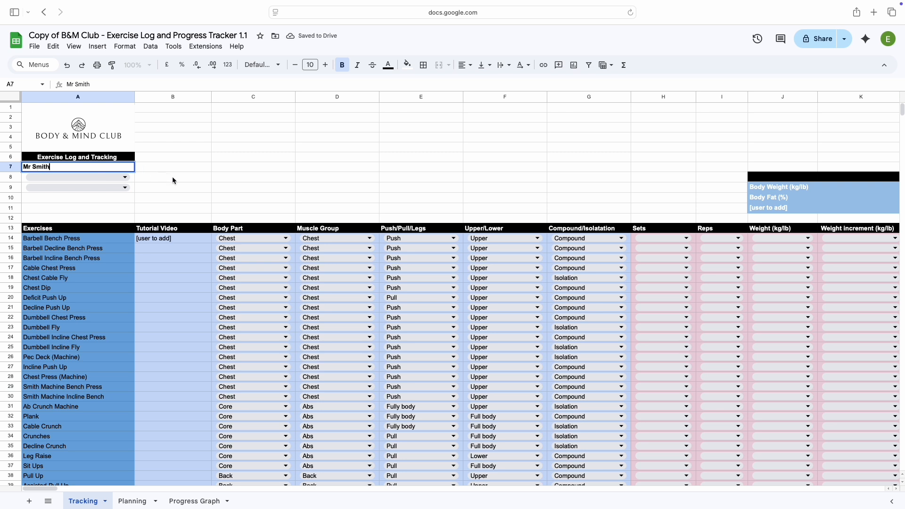
left_click(173, 180)
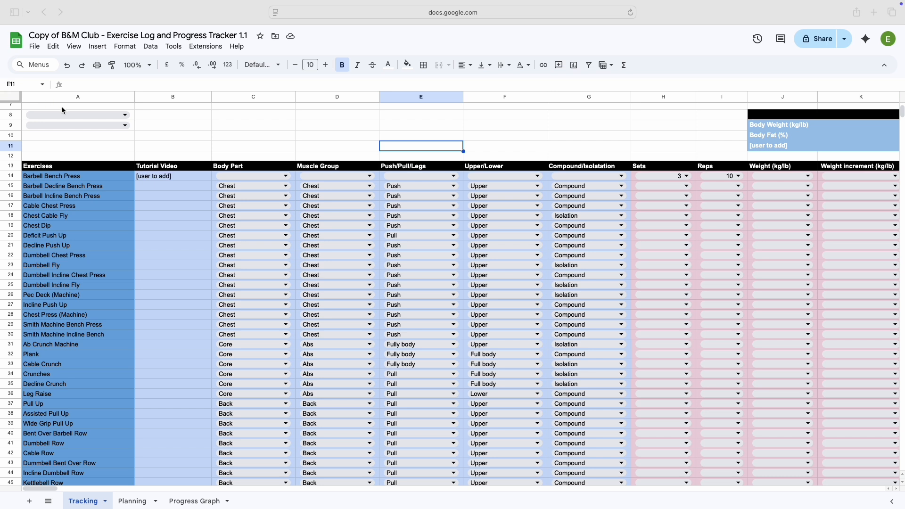
Fill in the person's name in the empty cell A7 below the Exercise Log and Tracking heading
scroll(81, 125, "up", 3)
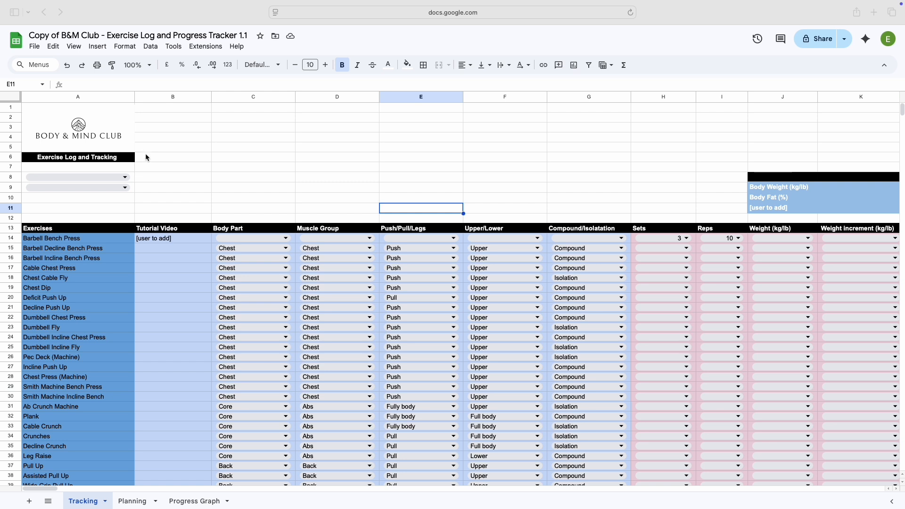
left_click(128, 168)
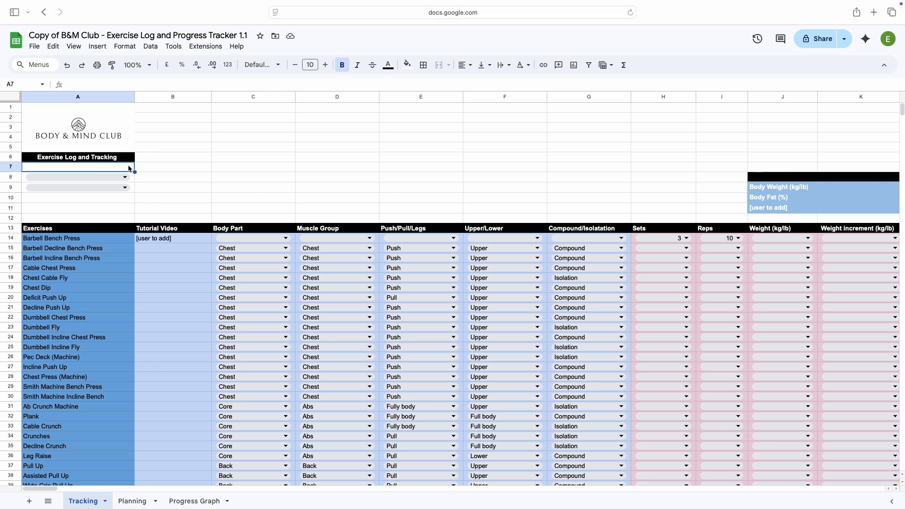
type("Ms Strong")
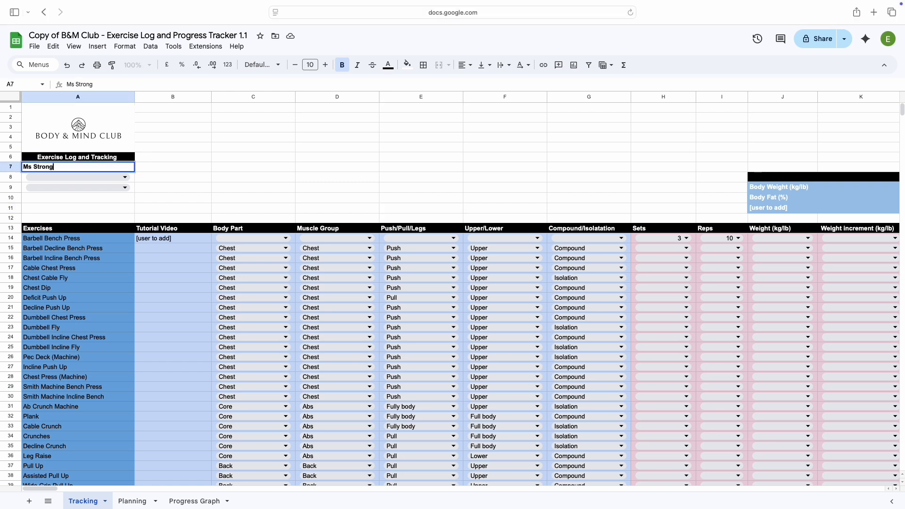
Set the month in cell A8 to January and the day in cell A9 to Day 2
left_click(125, 177)
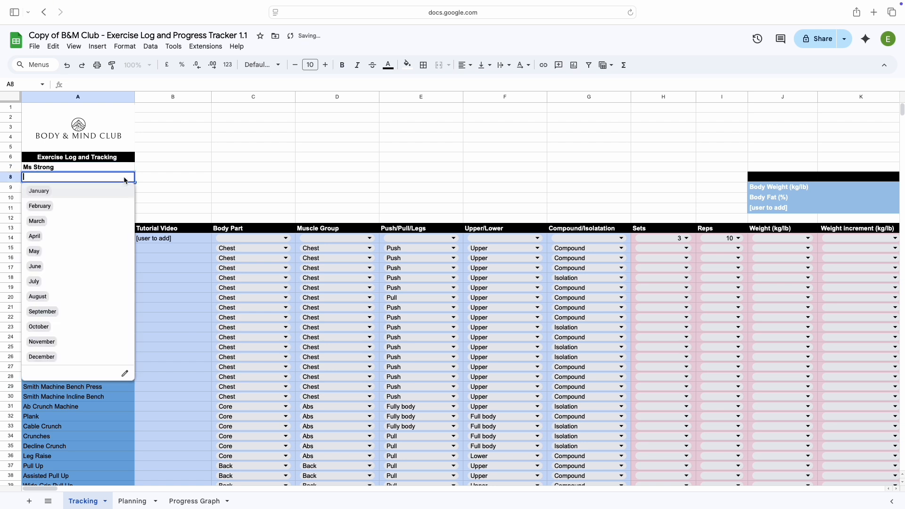
left_click(114, 190)
left_click(113, 191)
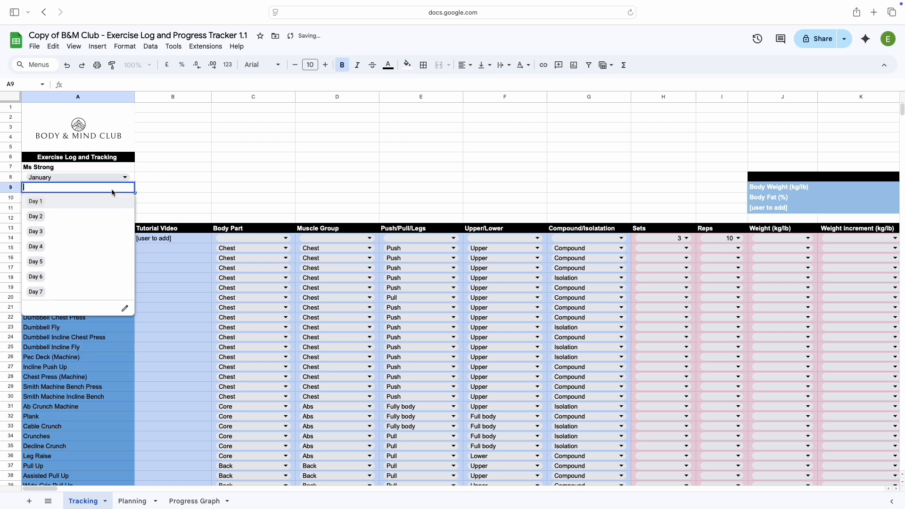
left_click(103, 212)
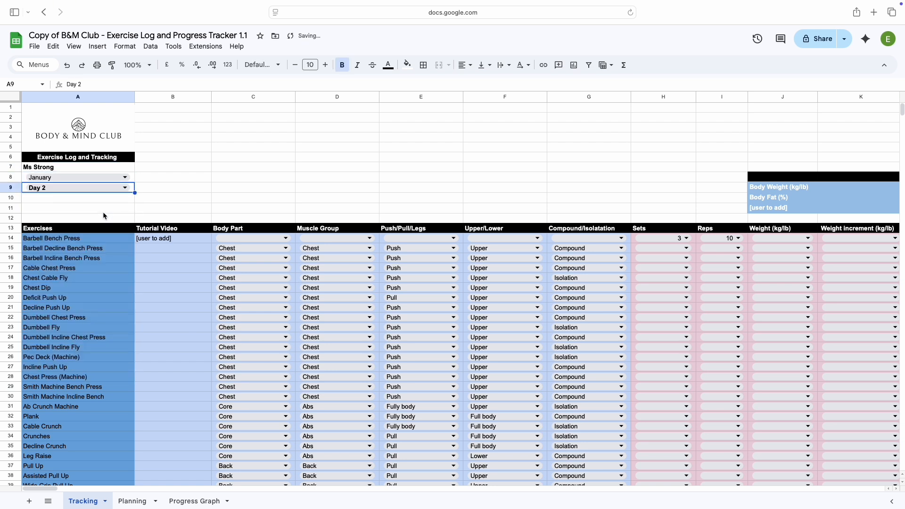
left_click(103, 211)
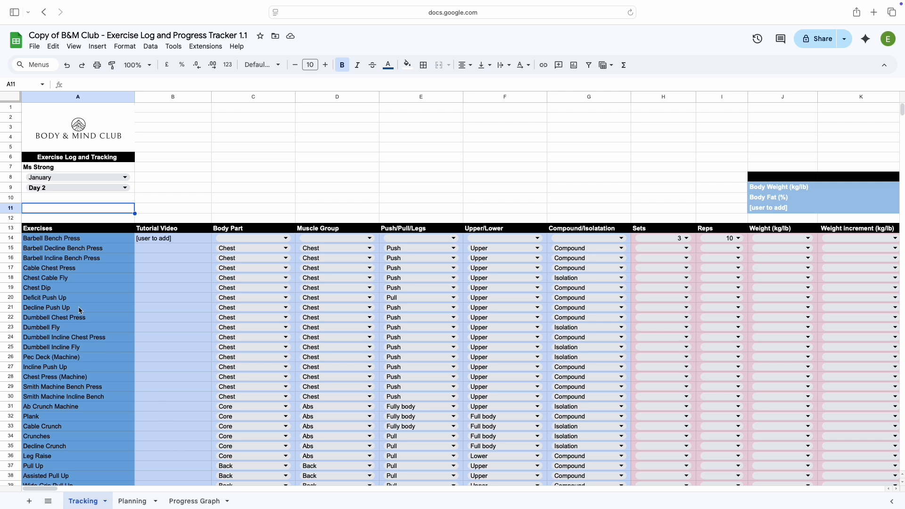
Look through the list of exercises in the Exercises column of the Tracking sheet
left_click(41, 219)
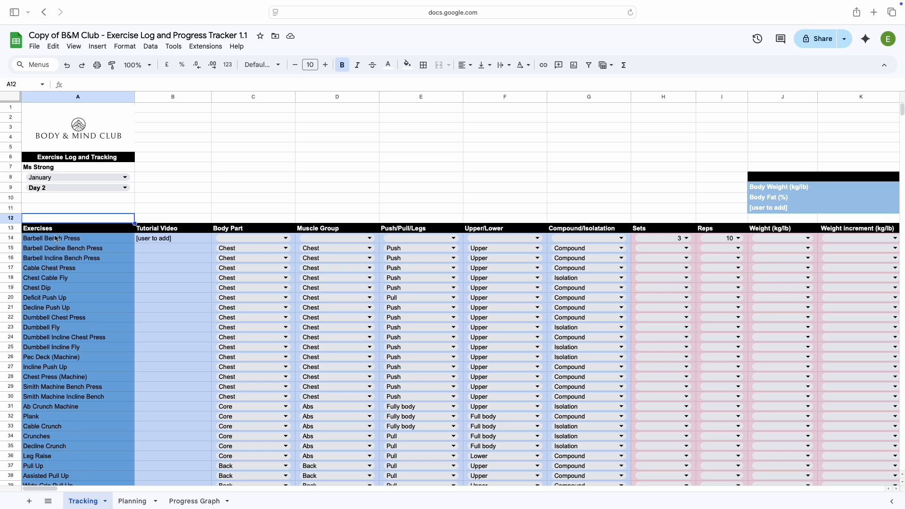
scroll(43, 213, "down", 3)
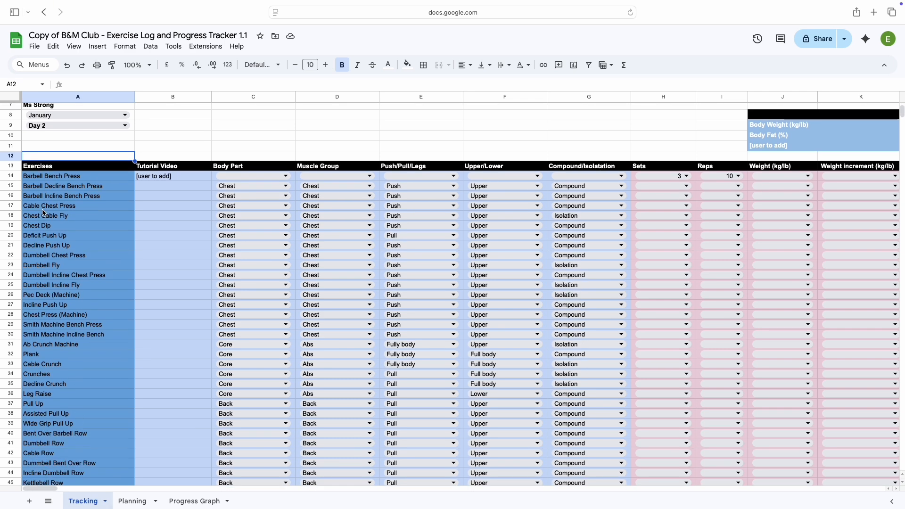
scroll(43, 213, "down", 10)
scroll(43, 213, "down", 10)
scroll(43, 213, "down", 6)
scroll(43, 213, "up", 13)
scroll(44, 213, "up", 9)
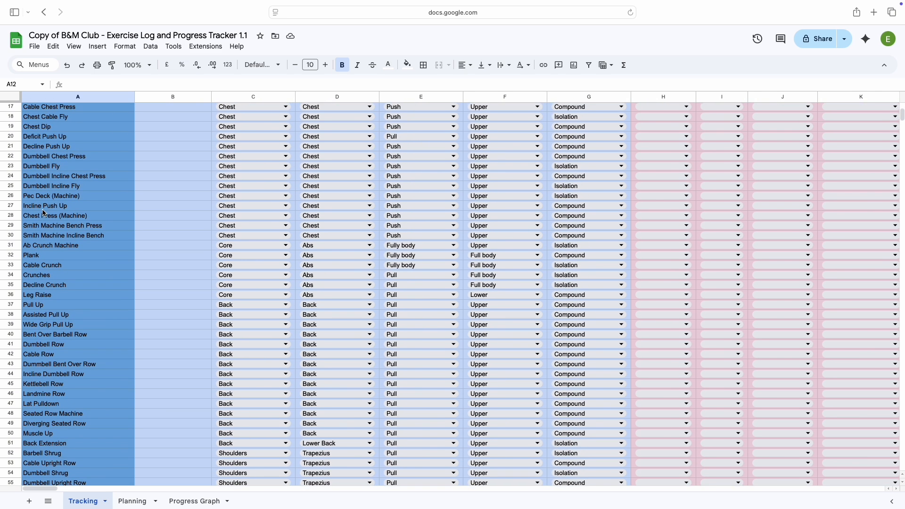
scroll(44, 213, "up", 4)
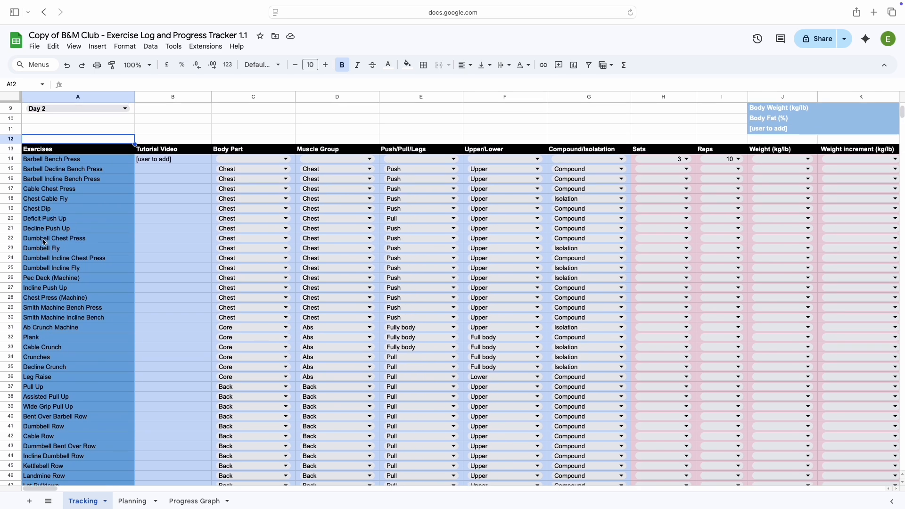
Rename the Chest Press (Machine) exercise in cell A28 as Converging Chest Press (Machine)
double_click(26, 299)
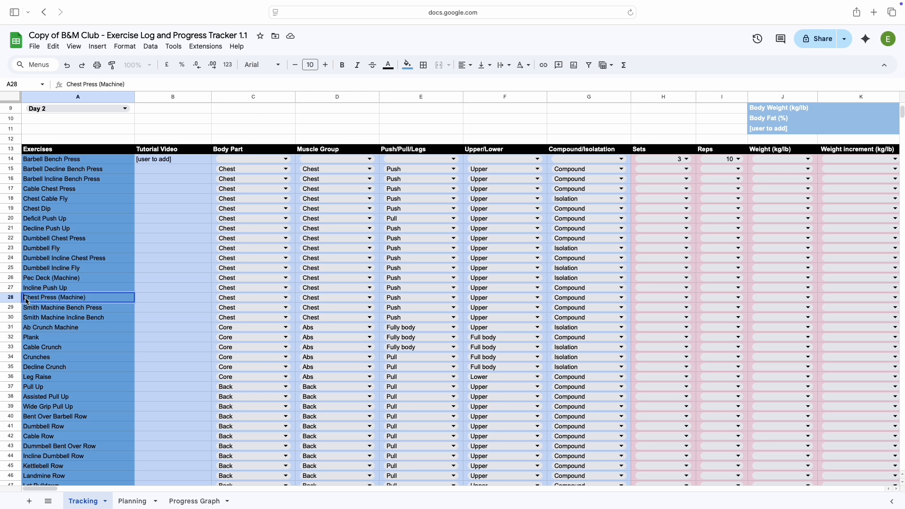
type("Co")
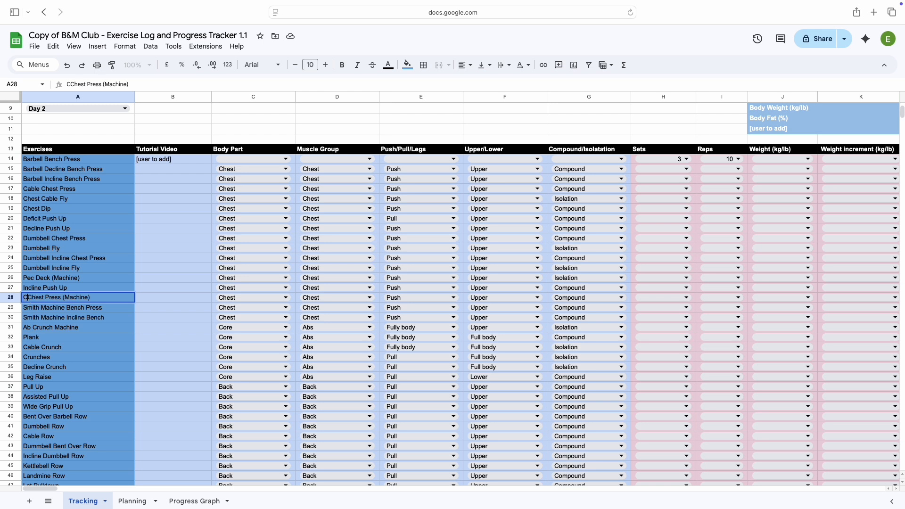
type("nverg")
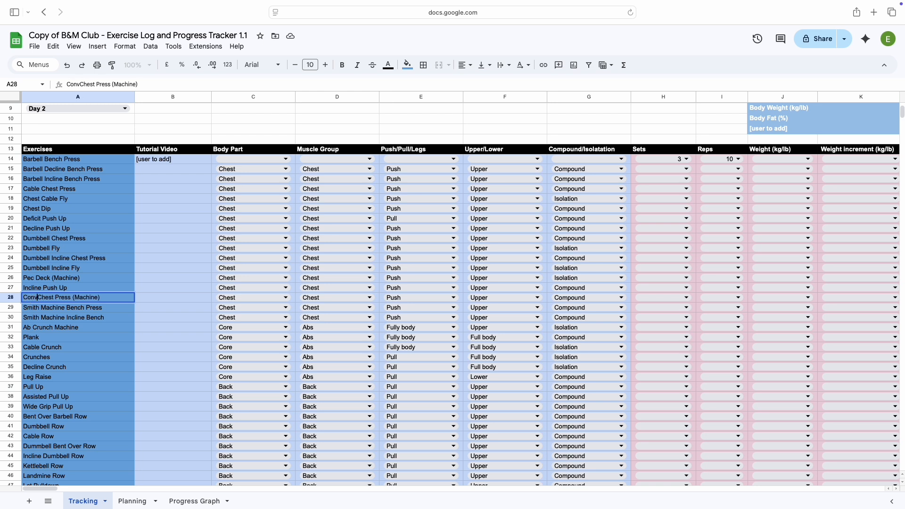
type("ing")
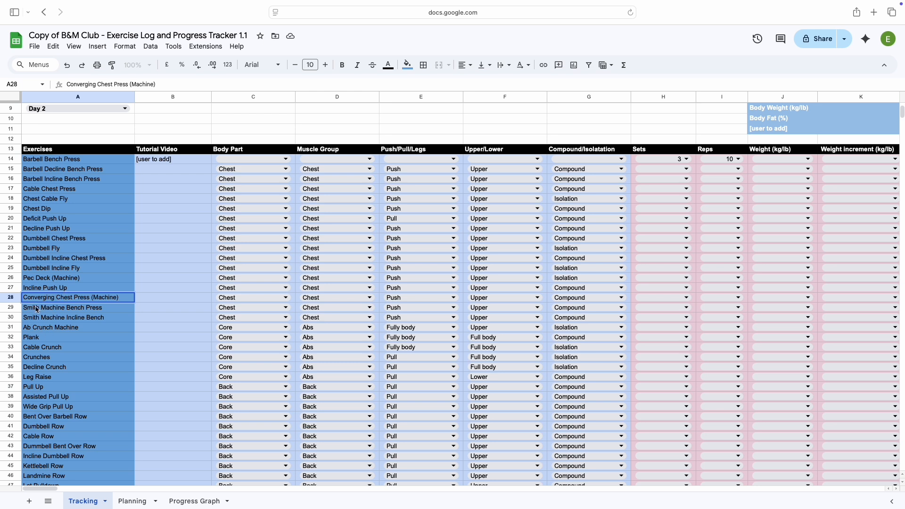
left_click(41, 132)
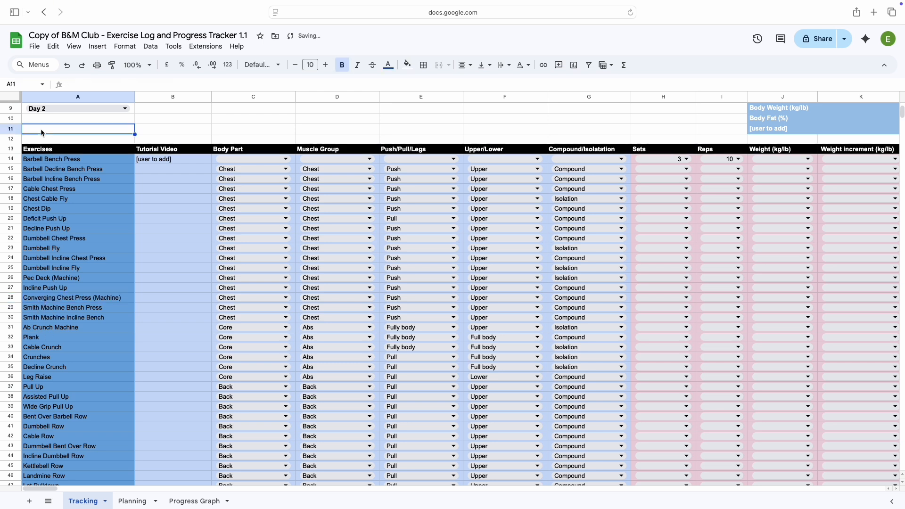
Replace the [ADD NEW EXERCISE] placeholder in cell A105 with Chest Press Decline
scroll(82, 211, "down", 15)
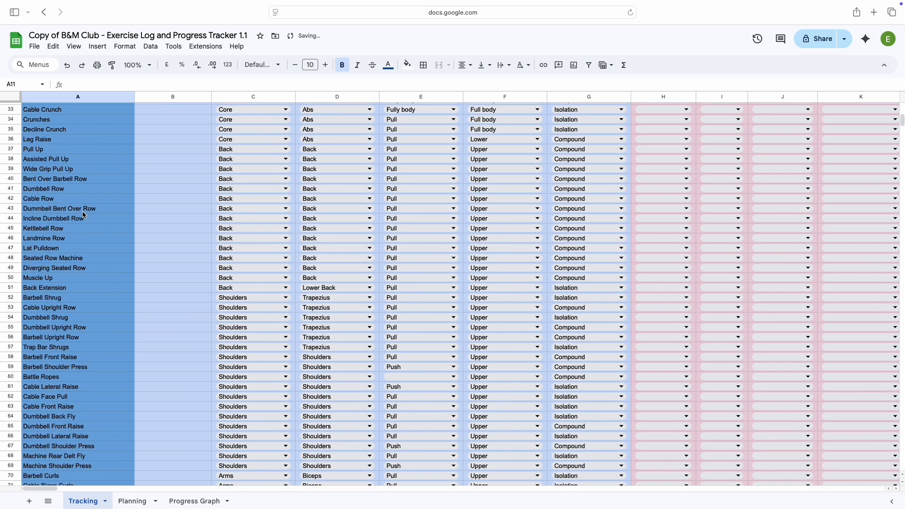
scroll(82, 211, "down", 10)
left_click(51, 267)
key("Return")
key("BackSpace")
key("BackSpace")
key("BackSpace")
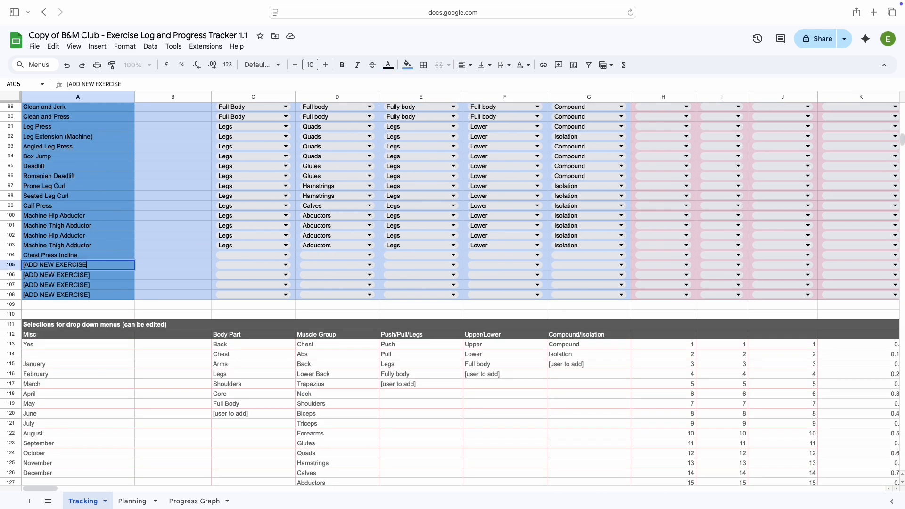
key("BackSpace")
key("BackSpace")
key("BackSpace")
key("BackSpace")
key("BackSpace")
key("BackSpace")
key("BackSpace")
key("BackSpace")
key("BackSpace")
key("BackSpace")
key("BackSpace")
key("BackSpace")
key("BackSpace")
key("BackSpace")
key("BackSpace")
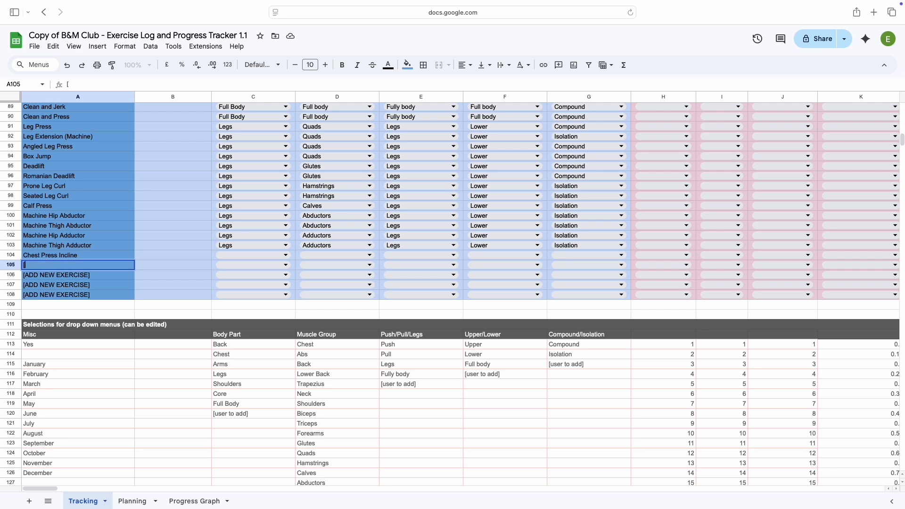
type("Chest Press")
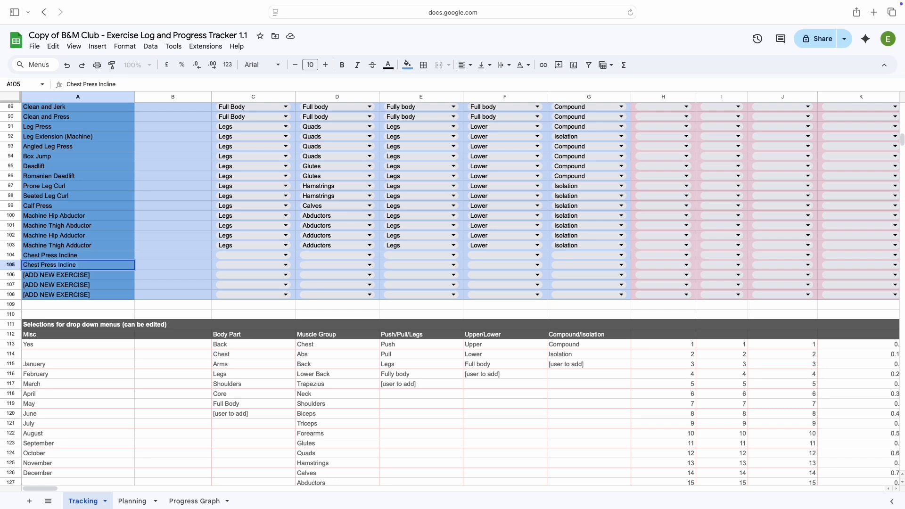
type(" Decline")
scroll(119, 255, "up", 5)
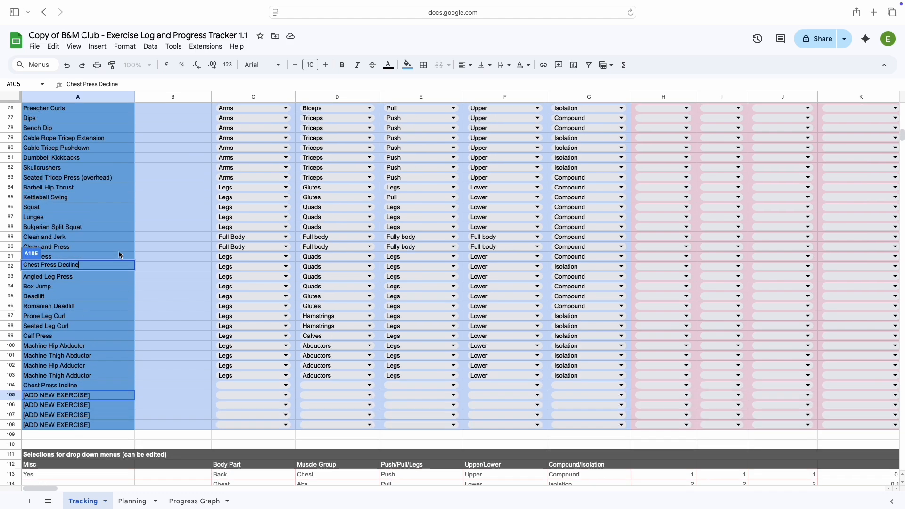
left_click(152, 249)
scroll(152, 249, "up", 20)
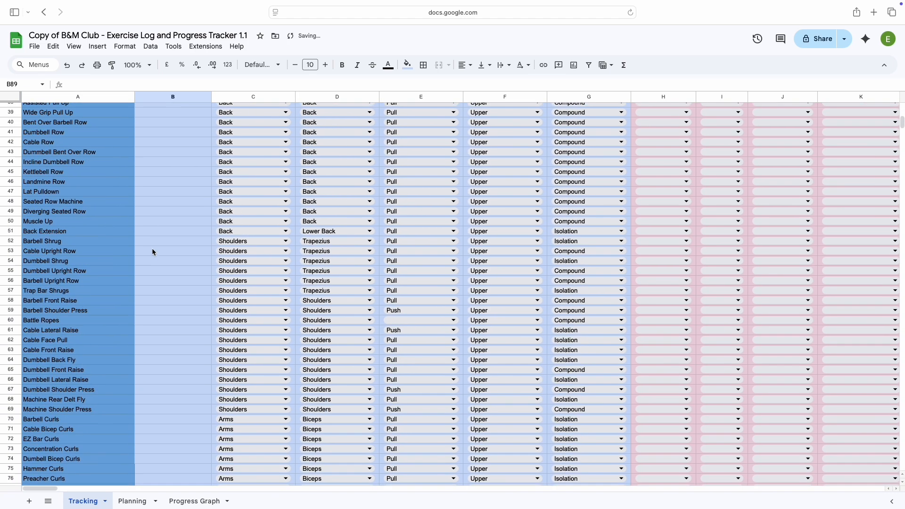
Set both the Body Part and Muscle Group of Barbell Bench Press in row 14 to Chest
scroll(152, 252, "up", 4)
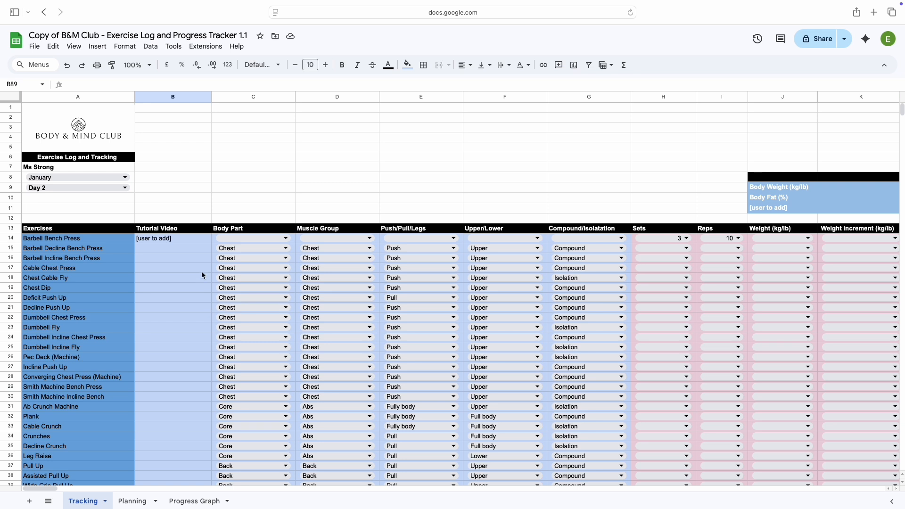
left_click(113, 240)
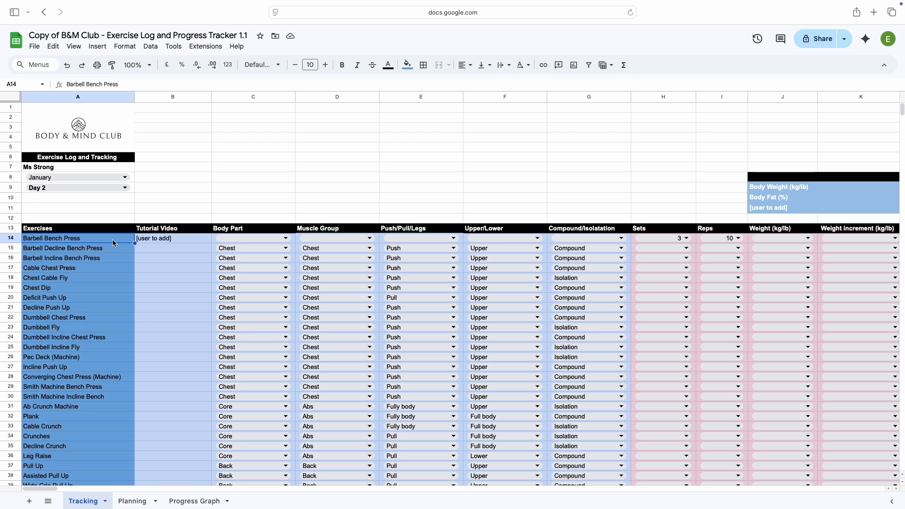
left_click(235, 240)
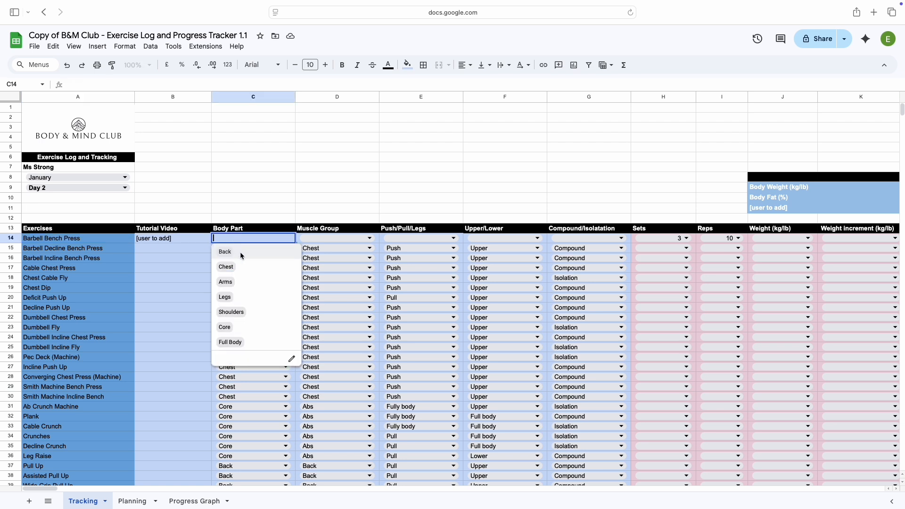
left_click(242, 263)
left_click(321, 239)
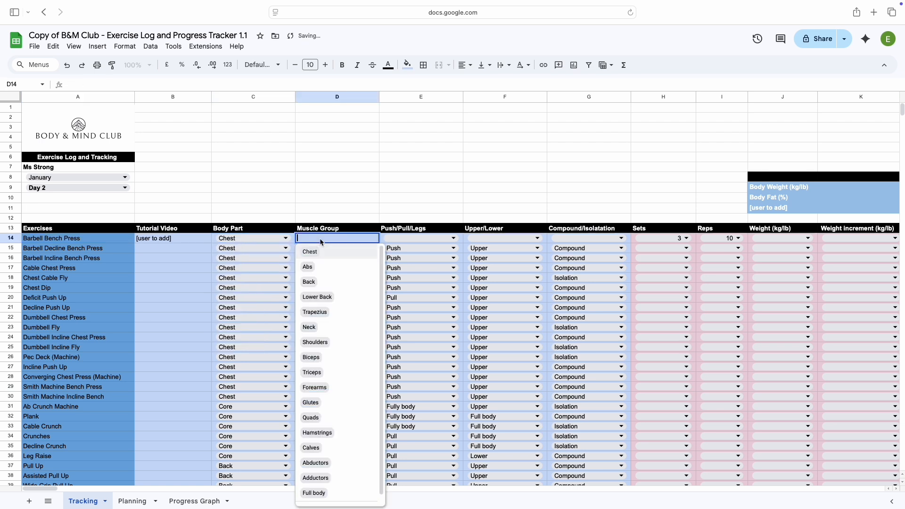
left_click(320, 251)
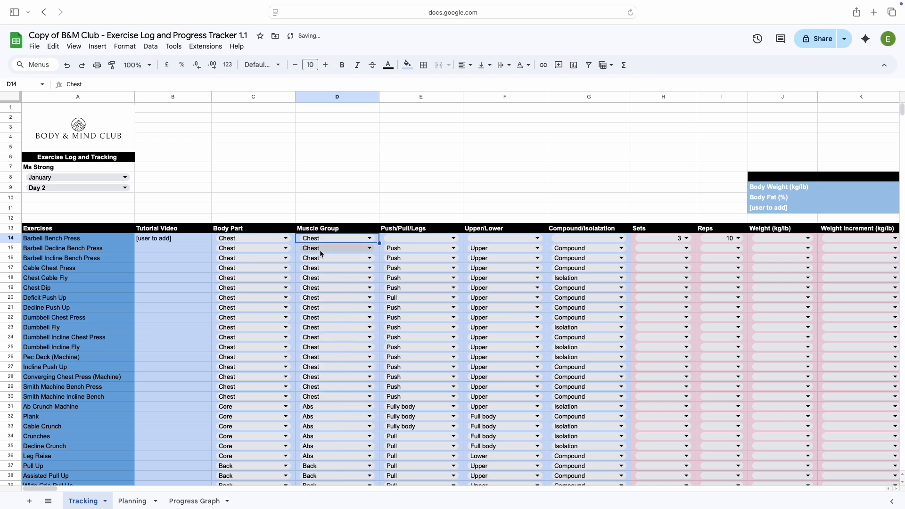
Classify Barbell Bench Press in row 14 as Push, Upper and Compound in the three remaining category columns
left_click(402, 238)
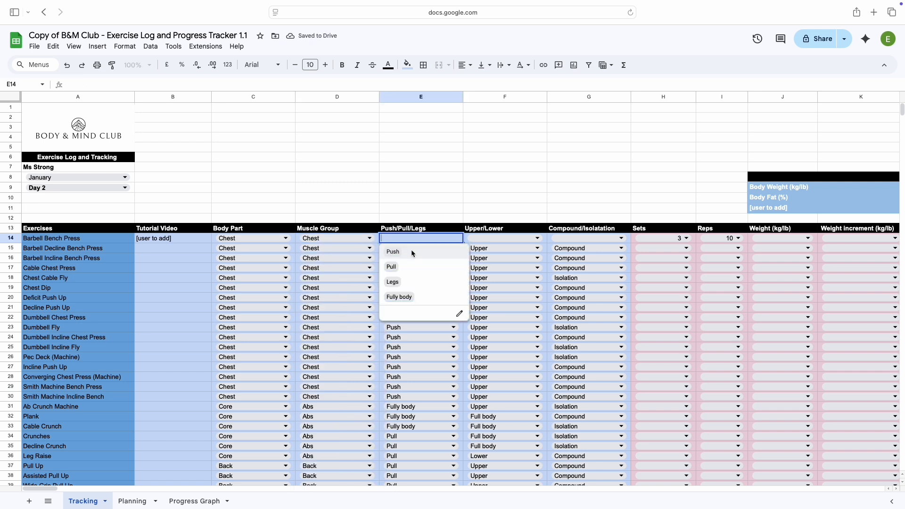
left_click(412, 251)
left_click(484, 239)
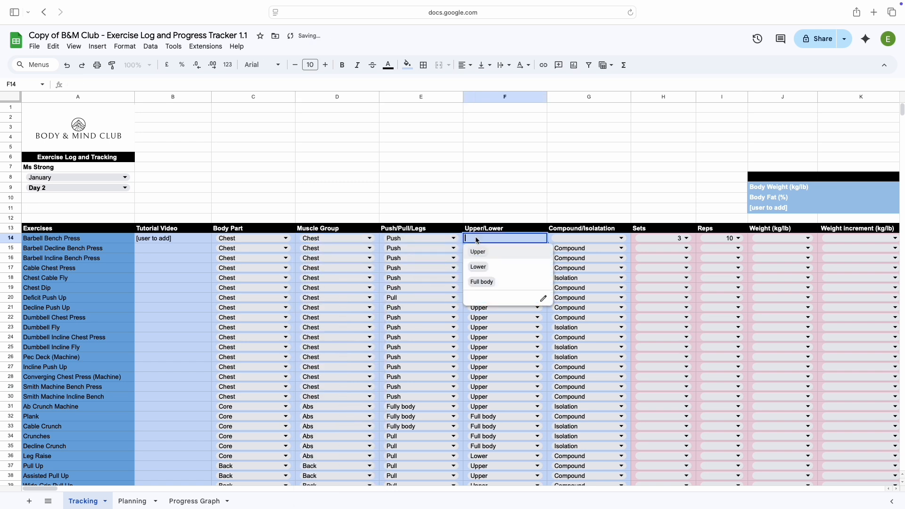
left_click(487, 250)
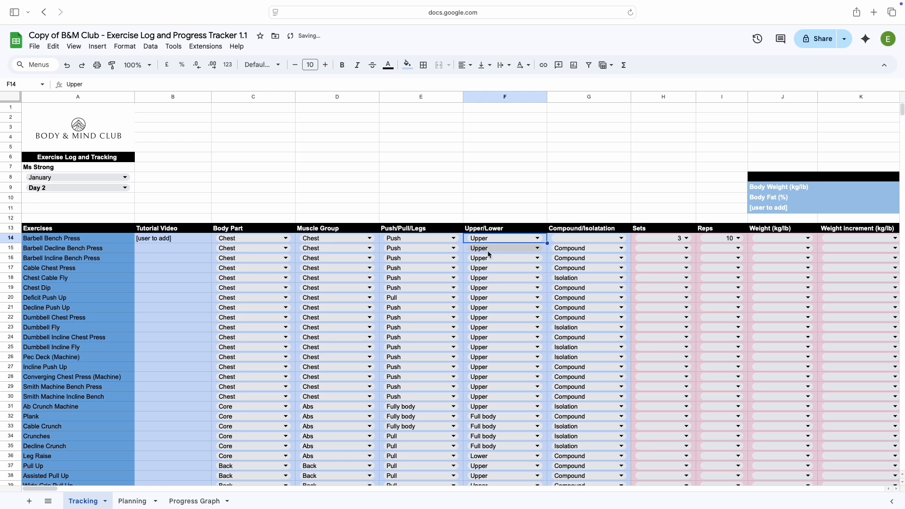
left_click(566, 239)
left_click(574, 254)
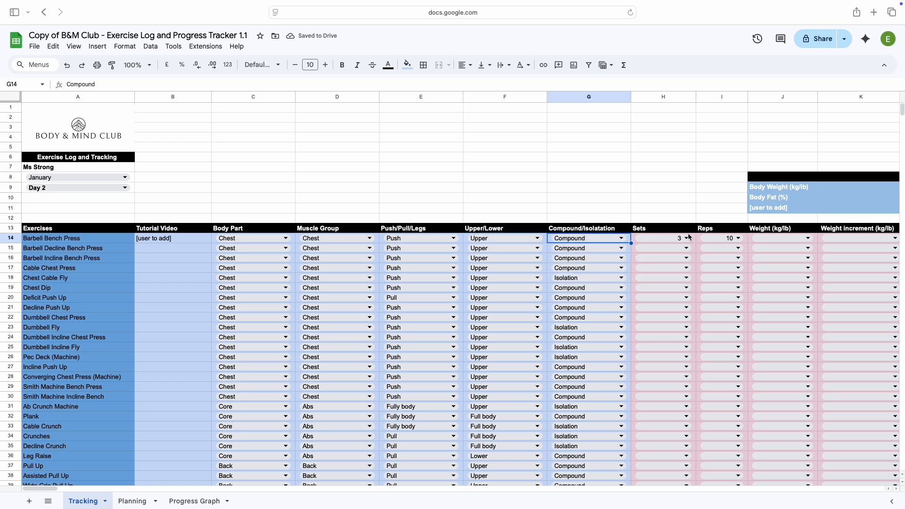
Set Barbell Bench Press in row 14 to 8 reps and 5 sets
left_click(722, 238)
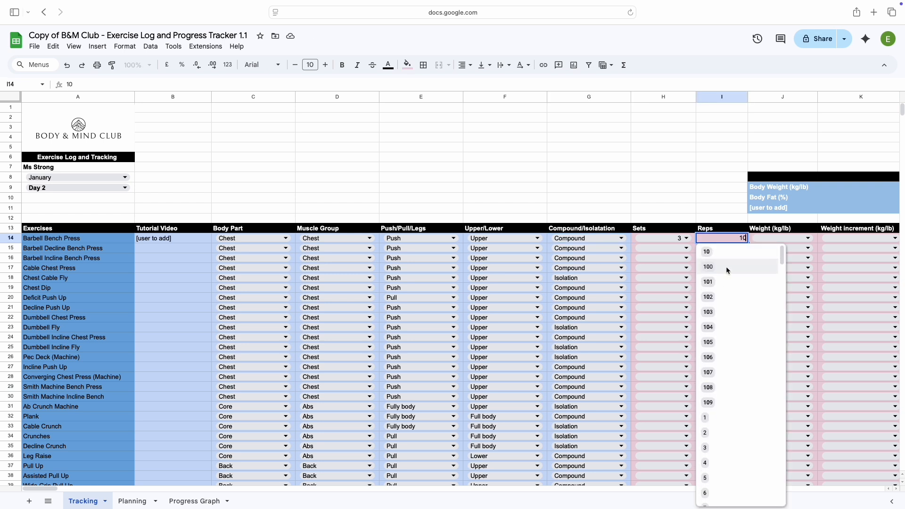
scroll(733, 395, "down", 3)
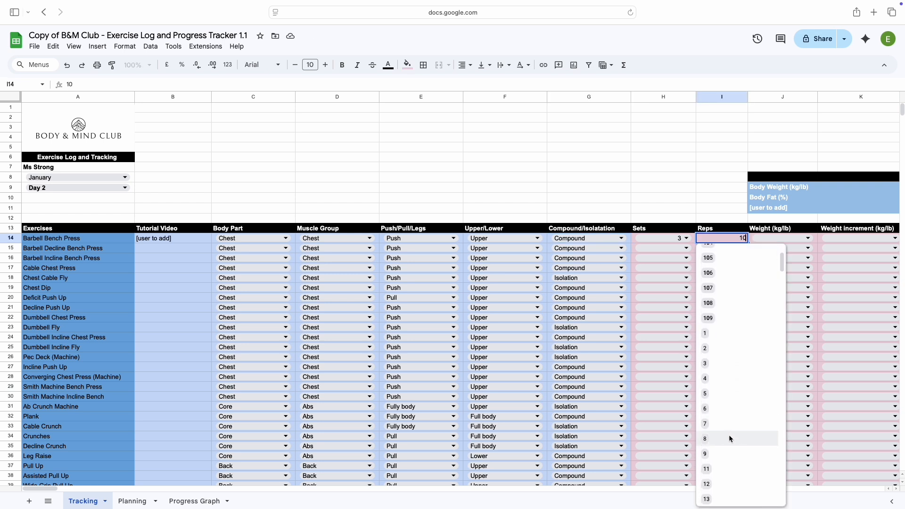
left_click(729, 438)
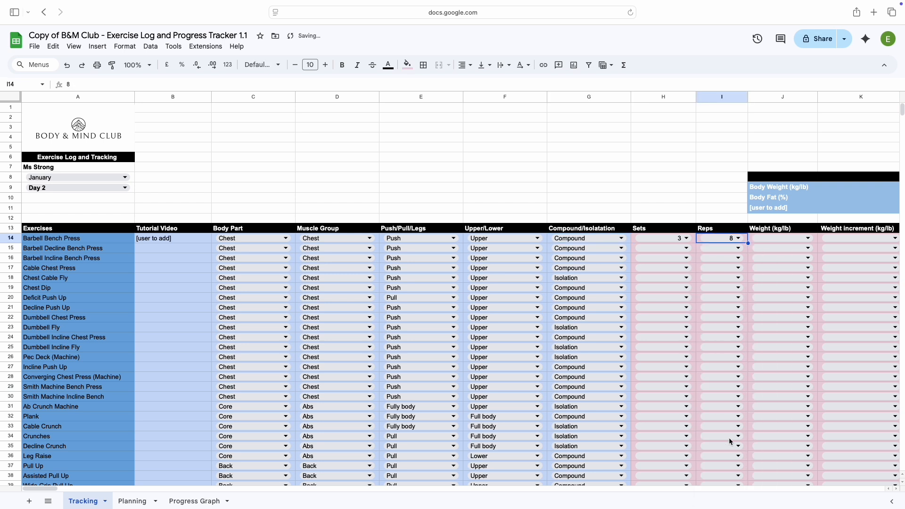
left_click(686, 239)
scroll(686, 306, "down", 5)
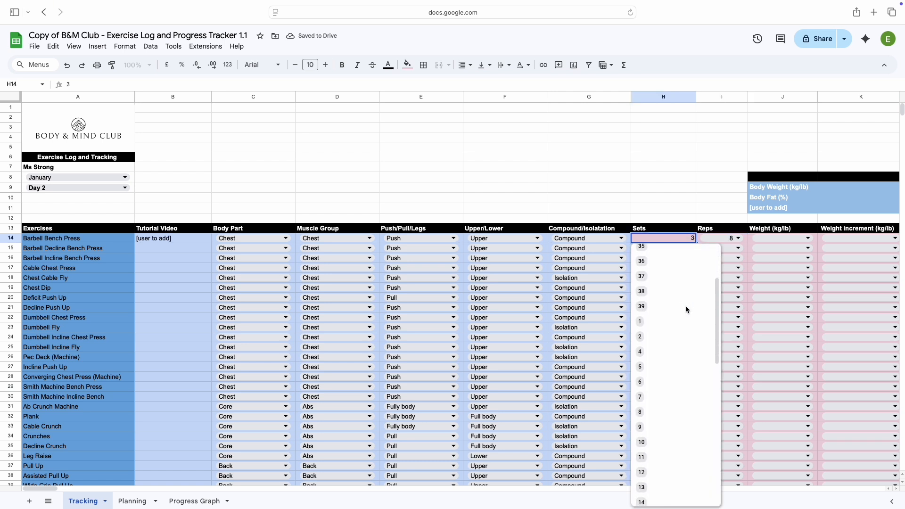
left_click(669, 365)
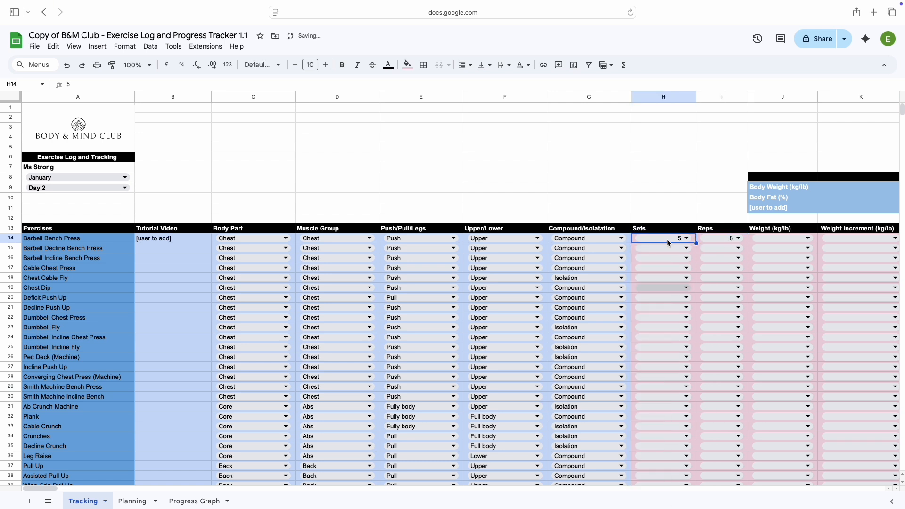
left_click(572, 199)
Examine the editable drop-down menu selections listed below the exercise table on the Tracking sheet
scroll(283, 349, "down", 8)
scroll(283, 349, "down", 12)
scroll(283, 350, "down", 5)
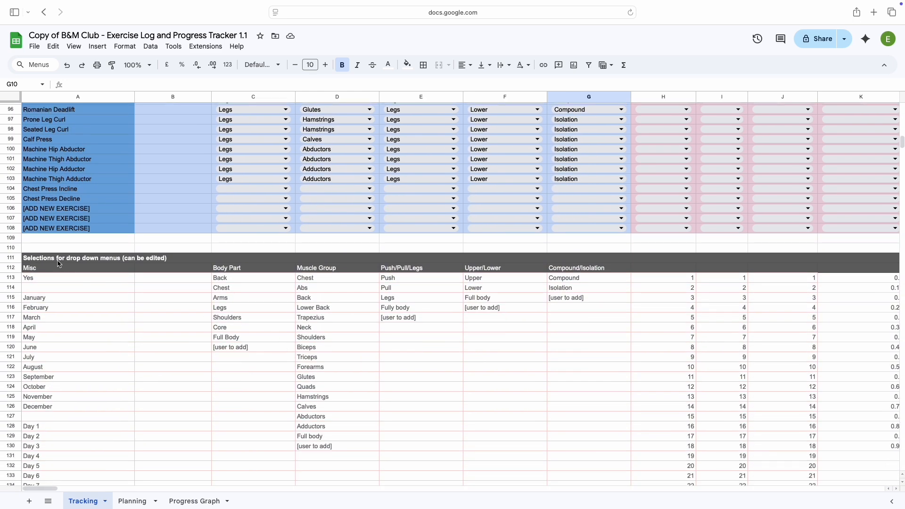
left_click_drag(58, 261, 108, 308)
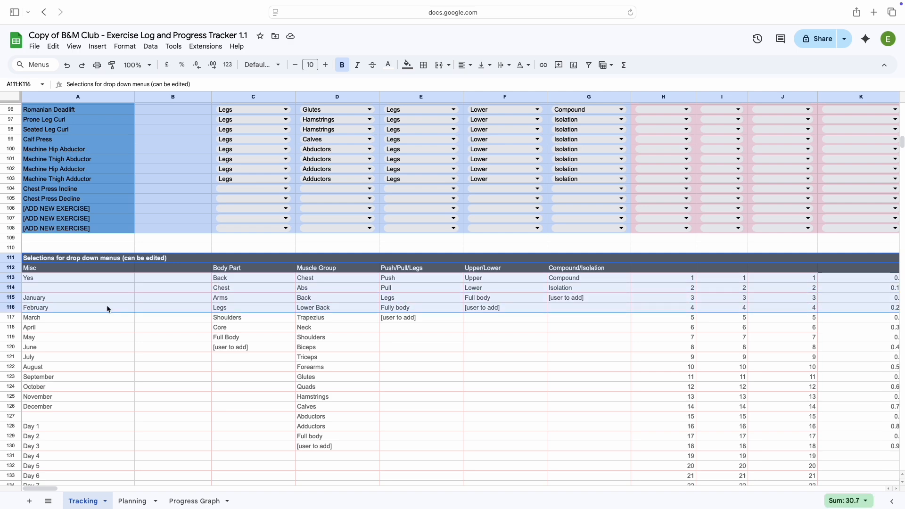
scroll(108, 309, "up", 10)
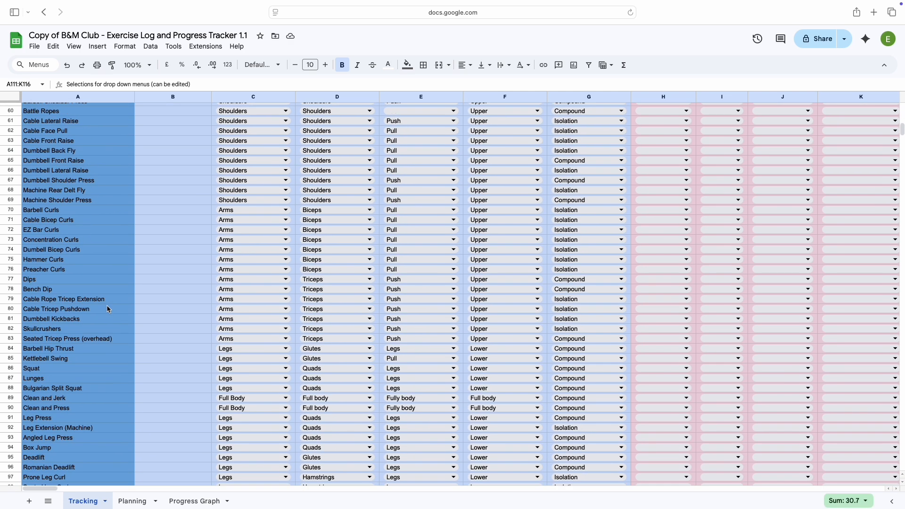
scroll(108, 309, "up", 3)
scroll(107, 309, "up", 5)
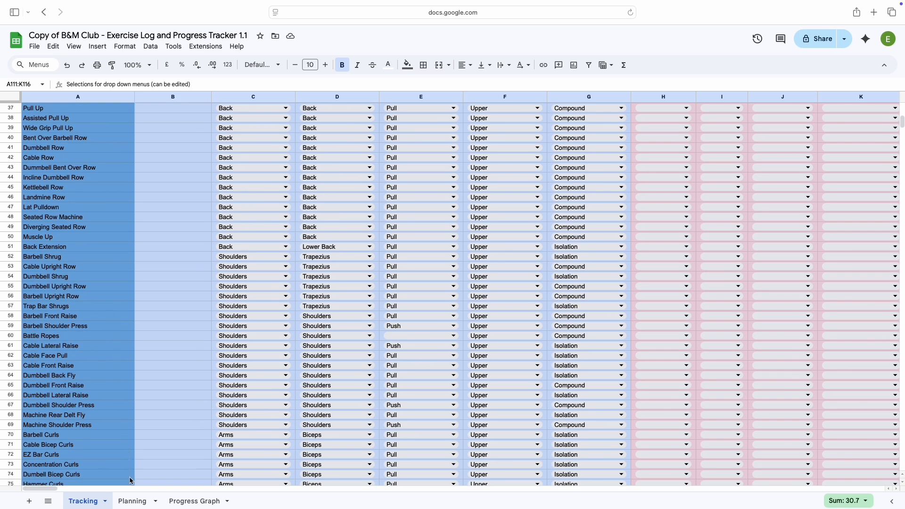
On the Planning sheet, fill January Day 1 from cell A10 with Barbell Bench Press, Chest Dip, Pec Deck (Machine) and Ab Crunch Machine
left_click(132, 501)
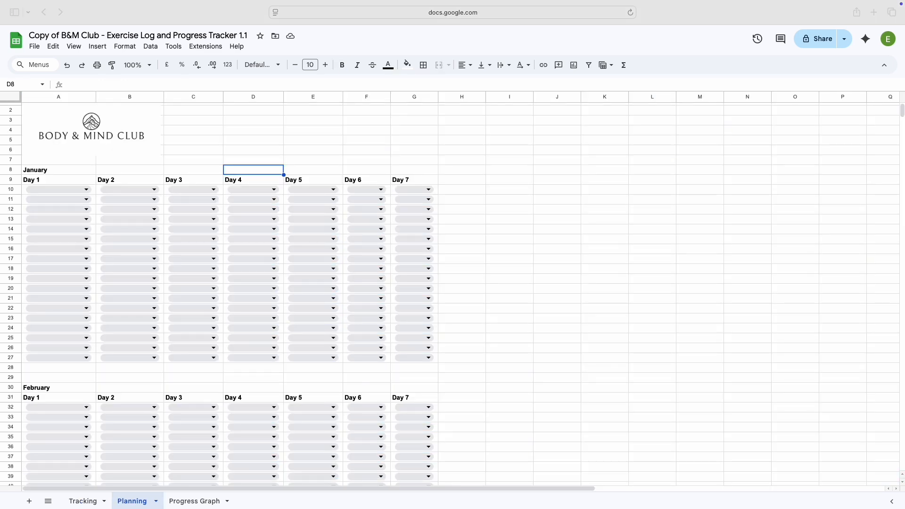
left_click(68, 190)
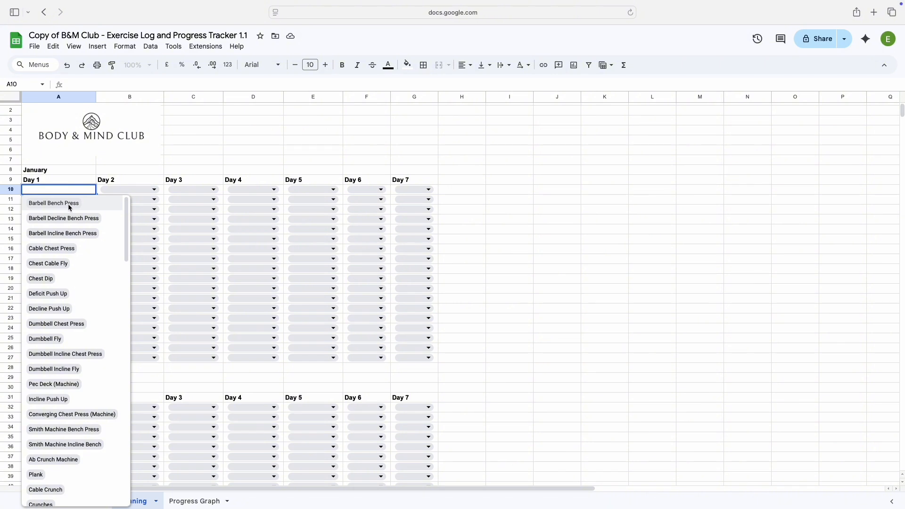
left_click(69, 204)
left_click(75, 202)
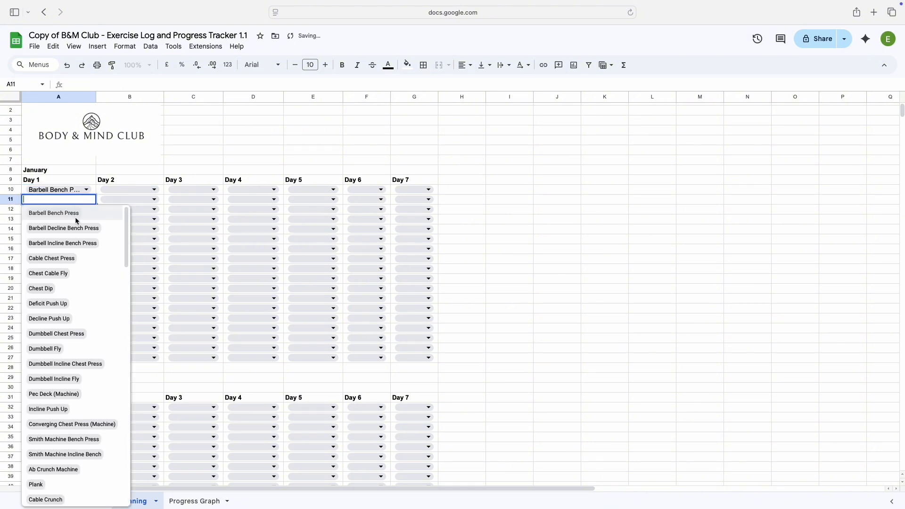
left_click(77, 296)
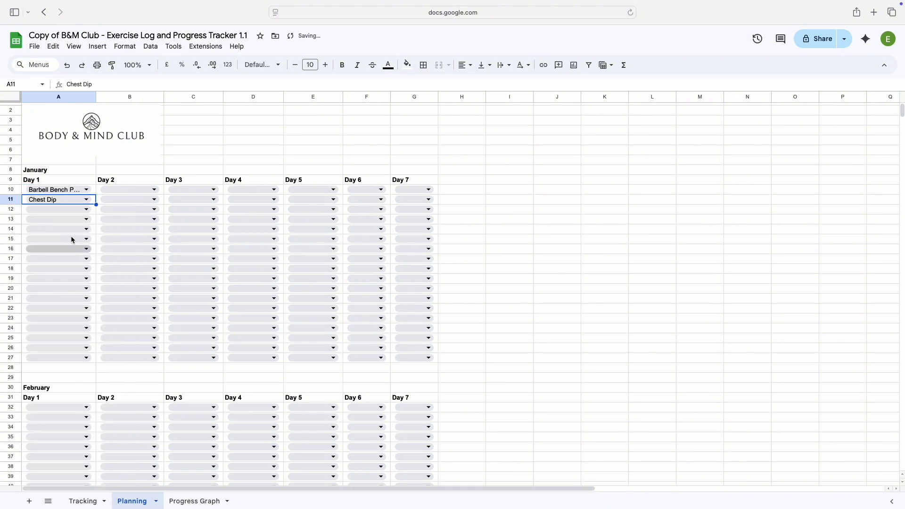
left_click(69, 210)
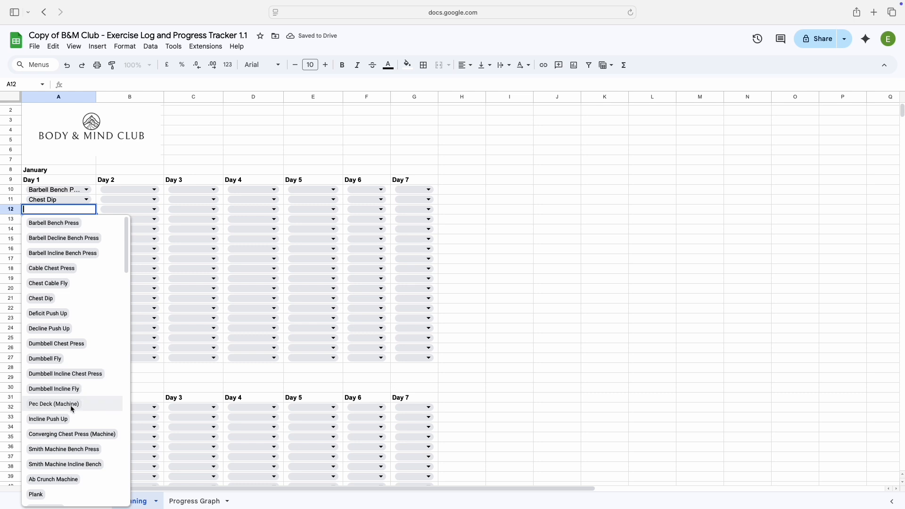
left_click(67, 404)
left_click(92, 220)
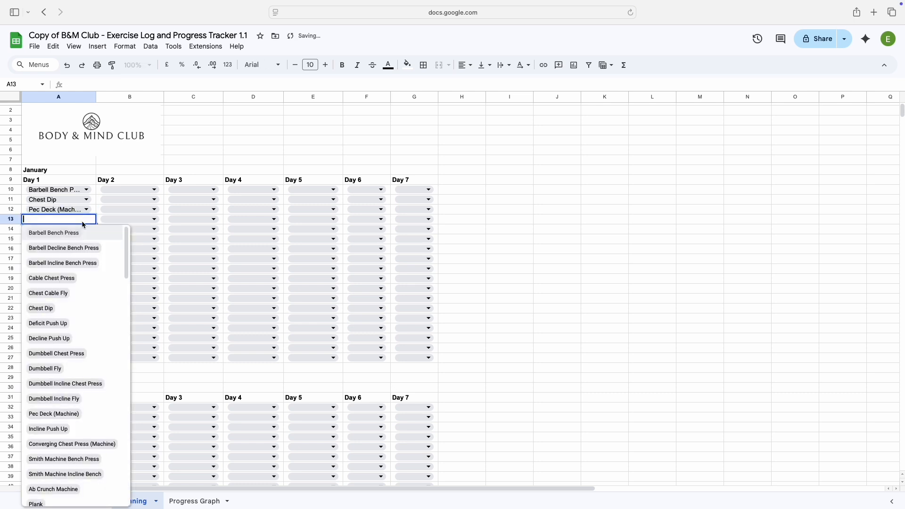
left_click(66, 489)
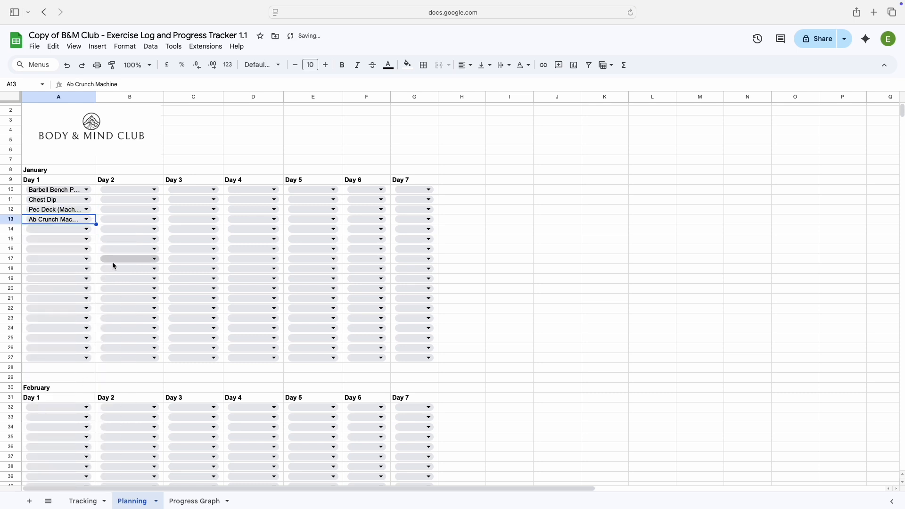
Fill January Day 2 from cell B10 downward with Leg Raise, Muscle Up and Dumbbell Back Fly
left_click(129, 191)
scroll(151, 341, "down", 2)
scroll(152, 340, "down", 5)
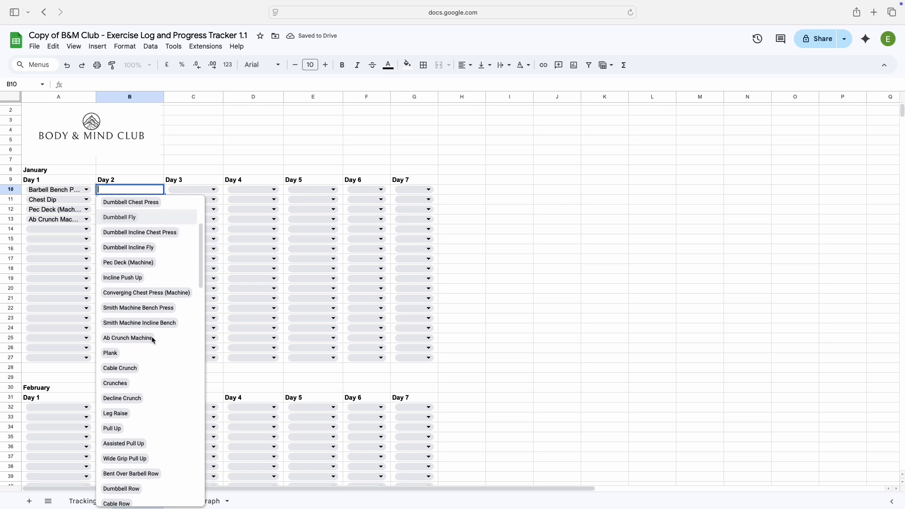
left_click(135, 377)
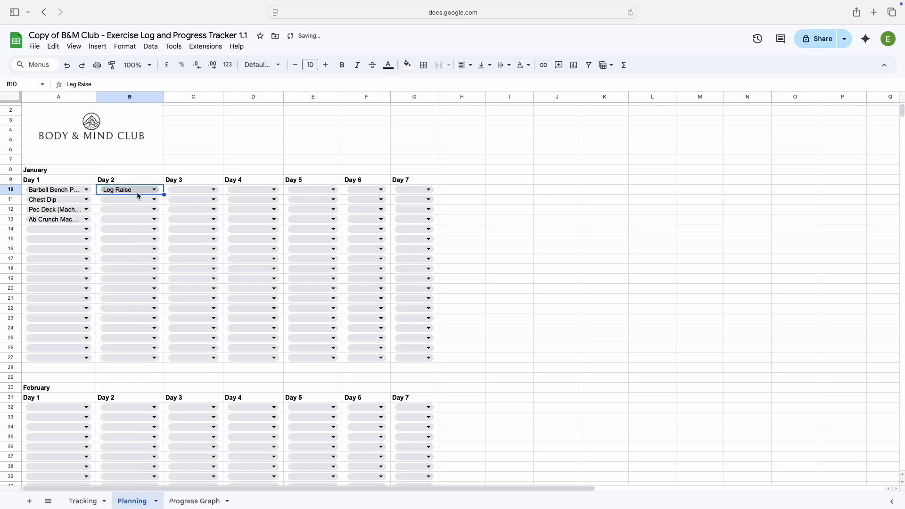
left_click(139, 201)
scroll(147, 357, "down", 5)
scroll(147, 357, "down", 3)
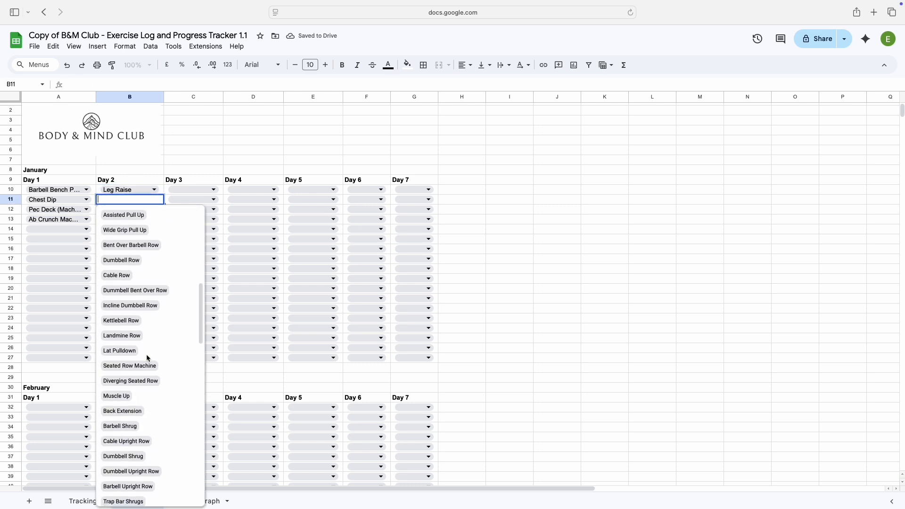
left_click(146, 400)
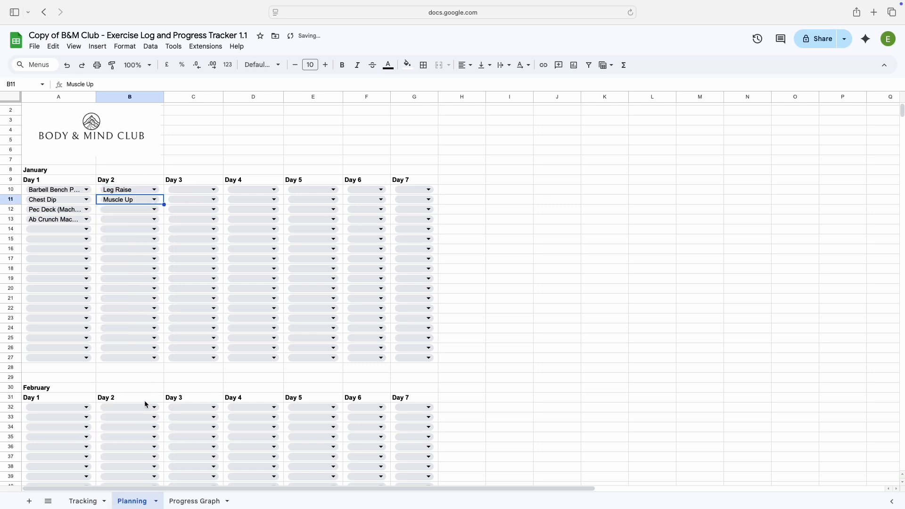
left_click(133, 210)
scroll(156, 358, "down", 5)
scroll(161, 362, "down", 2)
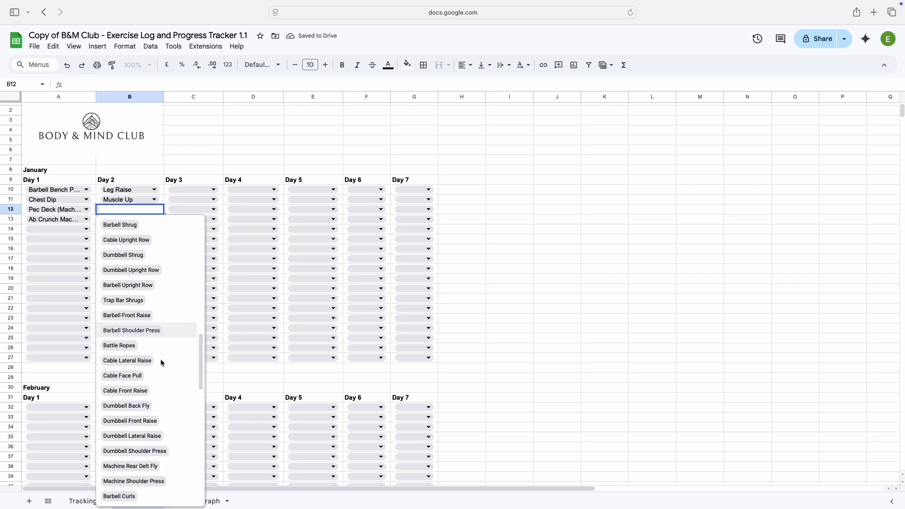
left_click(156, 405)
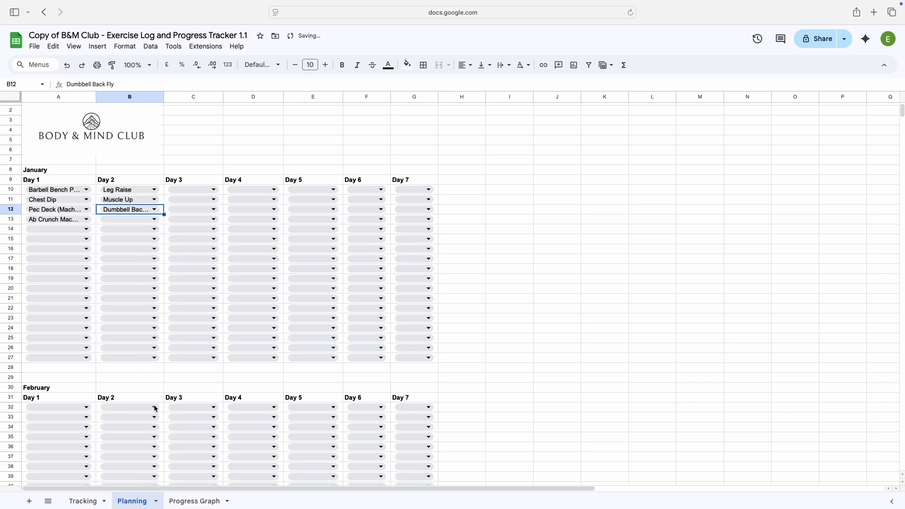
Set the first January Day 3 exercise in cell C10 to Hammer Curls
left_click(186, 191)
scroll(214, 371, "down", 5)
scroll(215, 373, "down", 8)
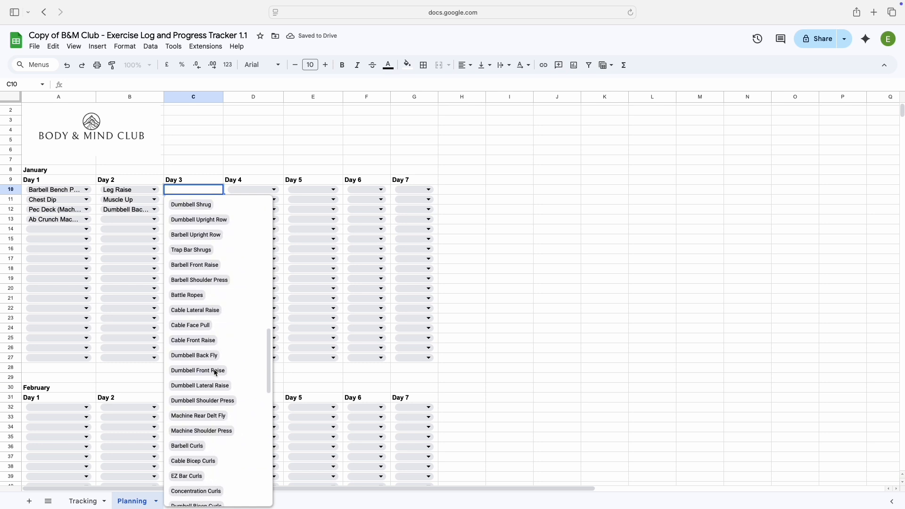
left_click(190, 430)
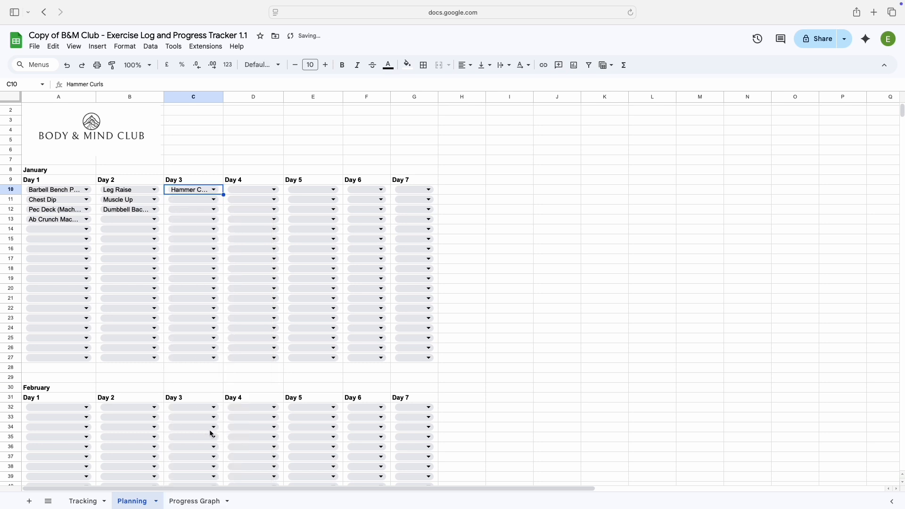
left_click(203, 162)
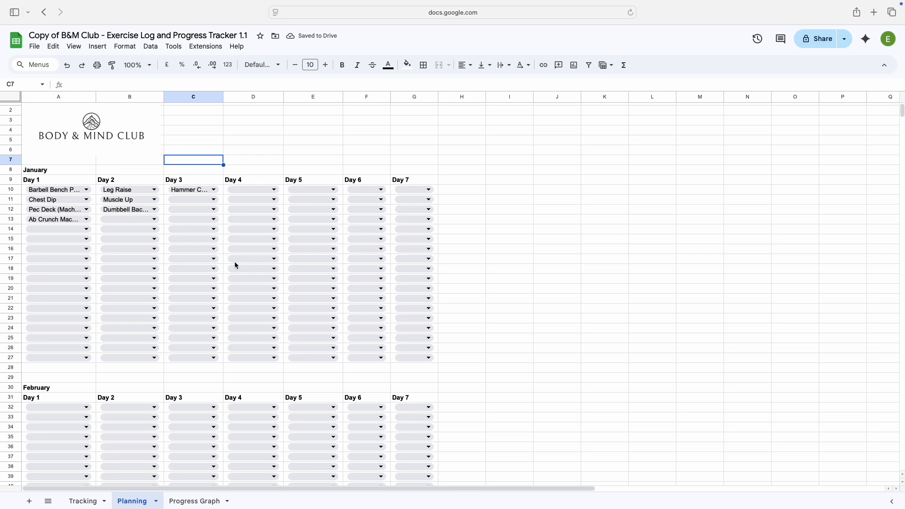
left_click(197, 329)
scroll(221, 423, "down", 10)
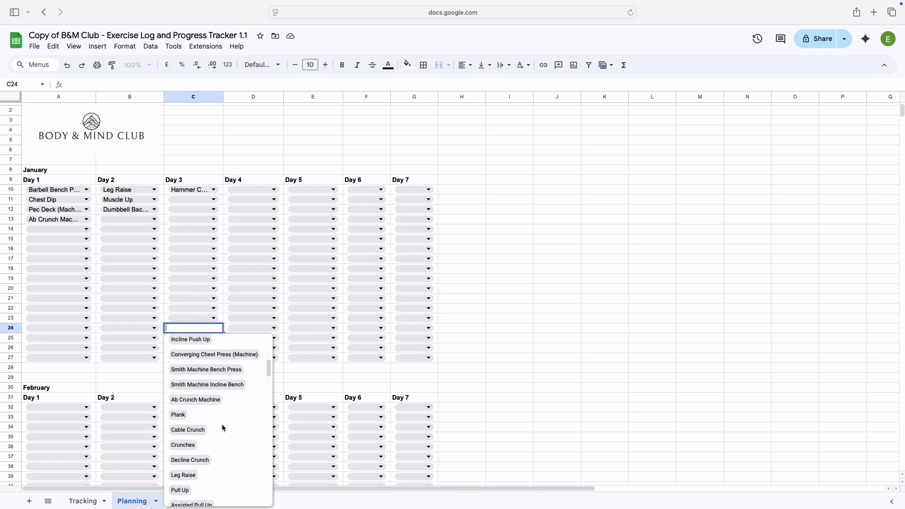
scroll(222, 424, "down", 3)
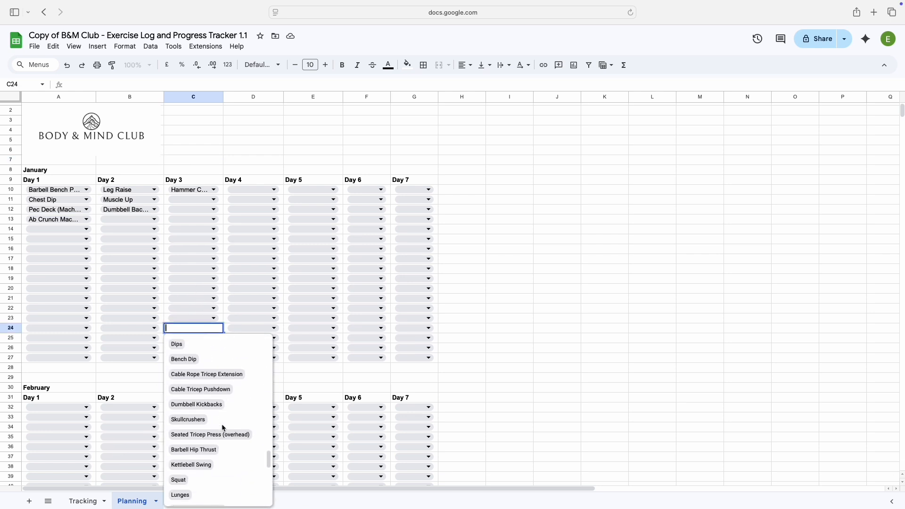
left_click(242, 143)
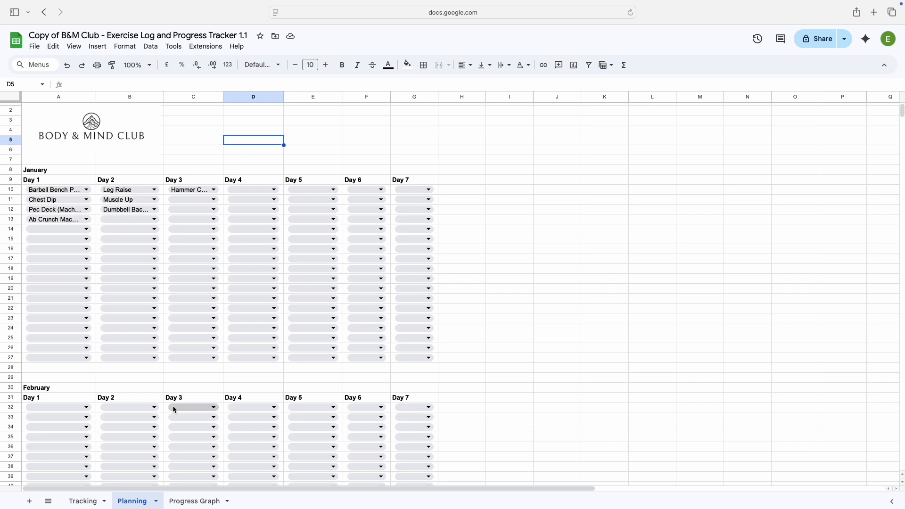
On the Tracking sheet, filter the Push/Pull/Legs column to exclude Legs and Pull, keeping Push exercises
left_click(92, 501)
left_click(420, 177)
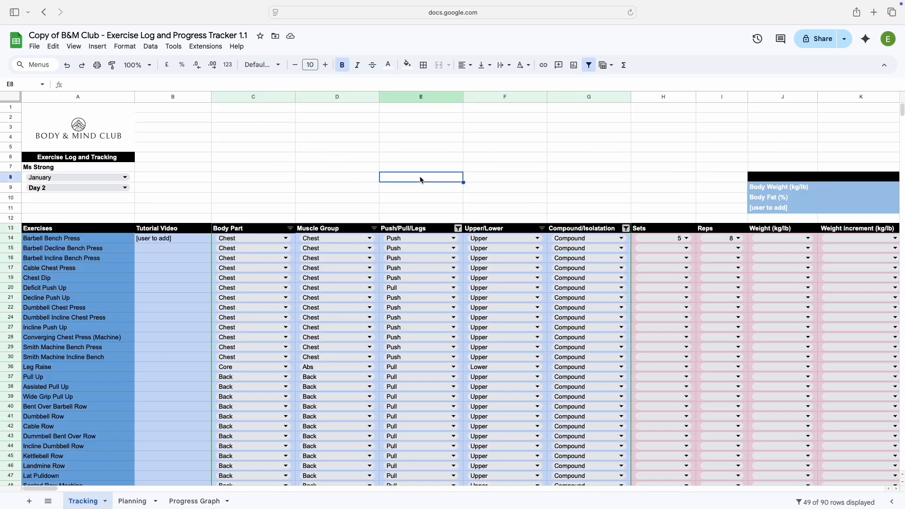
scroll(420, 176, "down", 3)
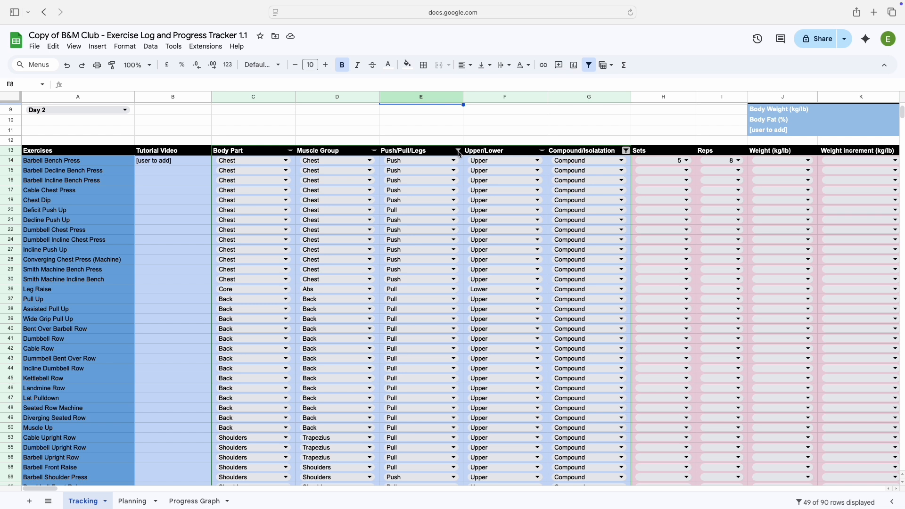
left_click(459, 151)
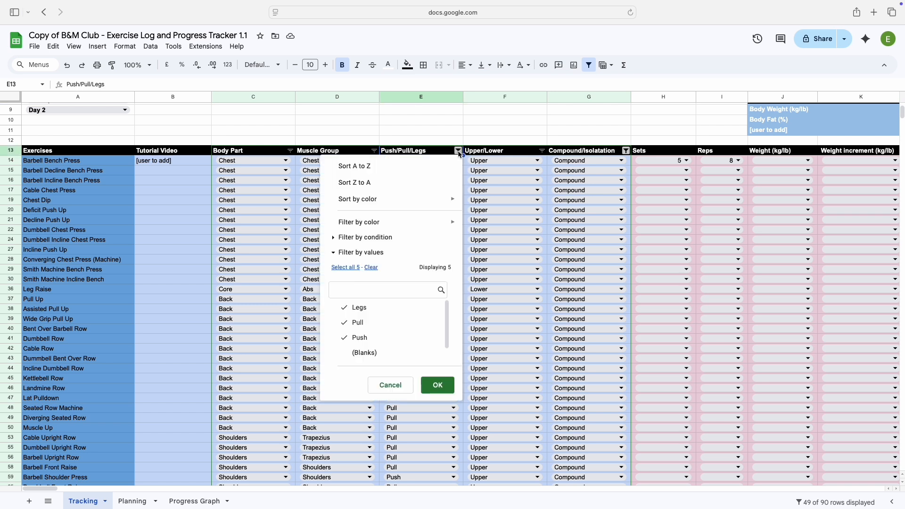
left_click(344, 323)
left_click(345, 311)
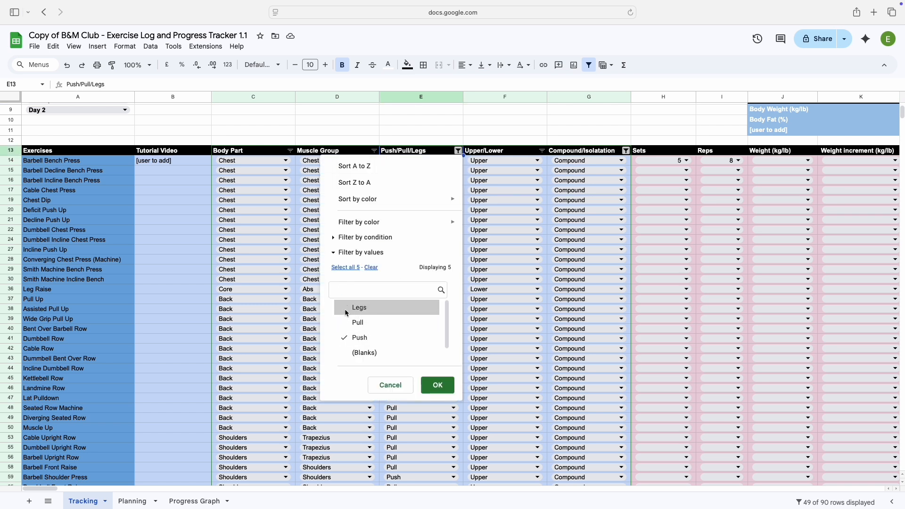
left_click(435, 384)
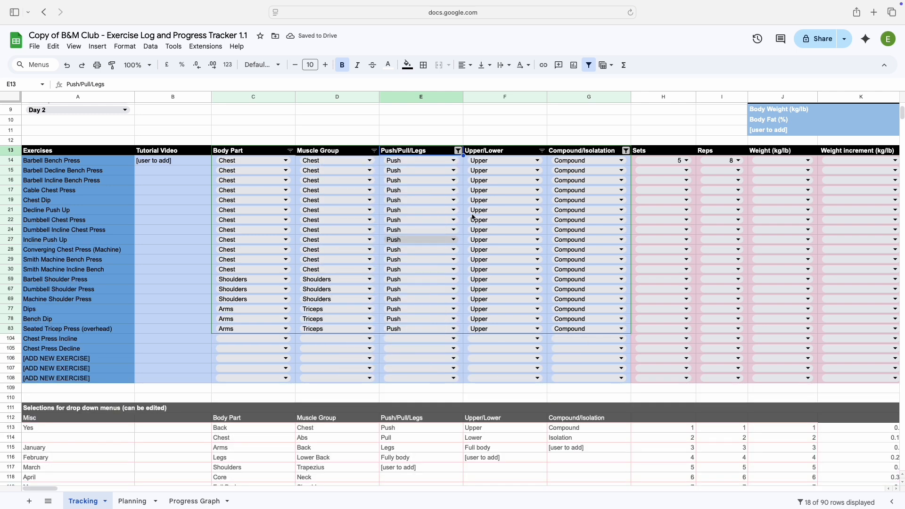
Add Isolation to the values included by the Compound/Isolation column's filter
left_click(626, 150)
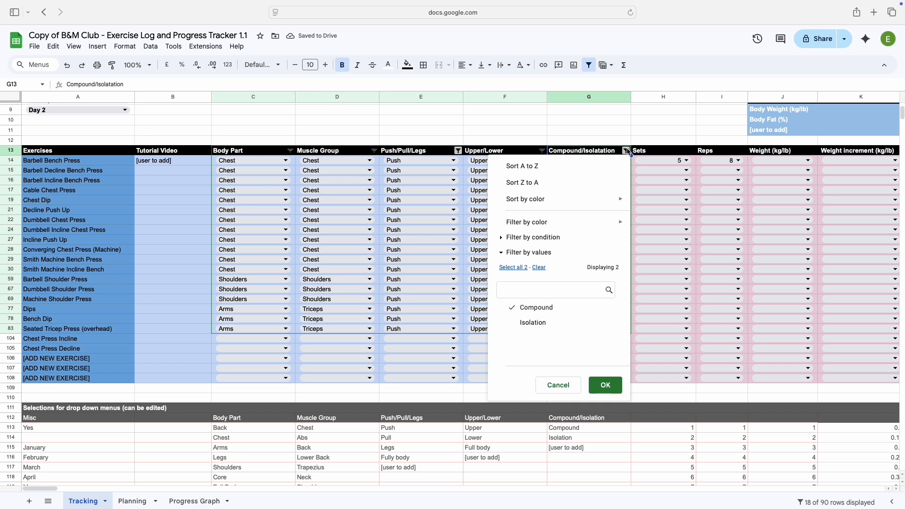
left_click(519, 324)
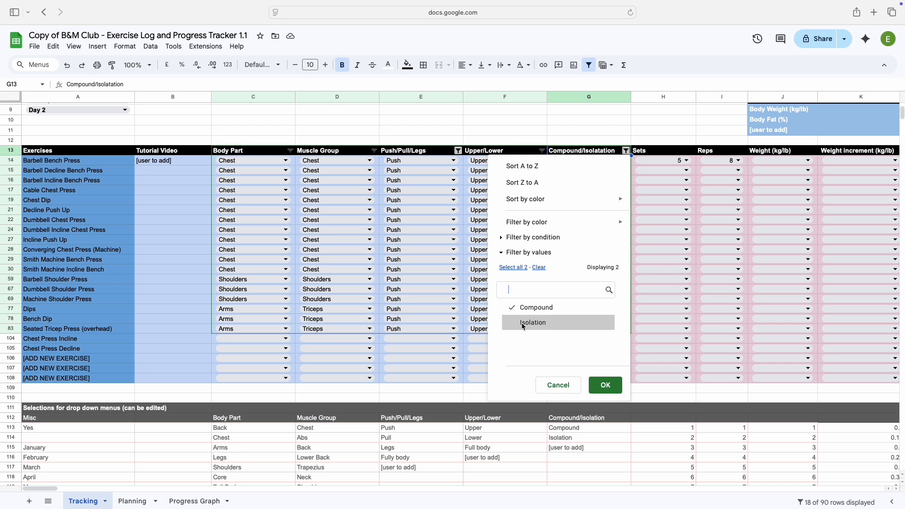
left_click(606, 386)
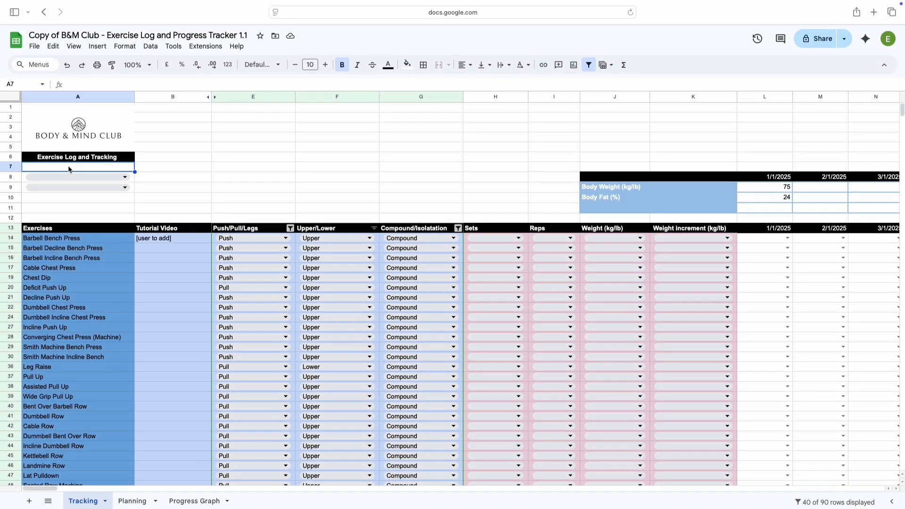
Enter the person's full name in cell A7 beneath the Exercise Log and Tracking heading
type("P")
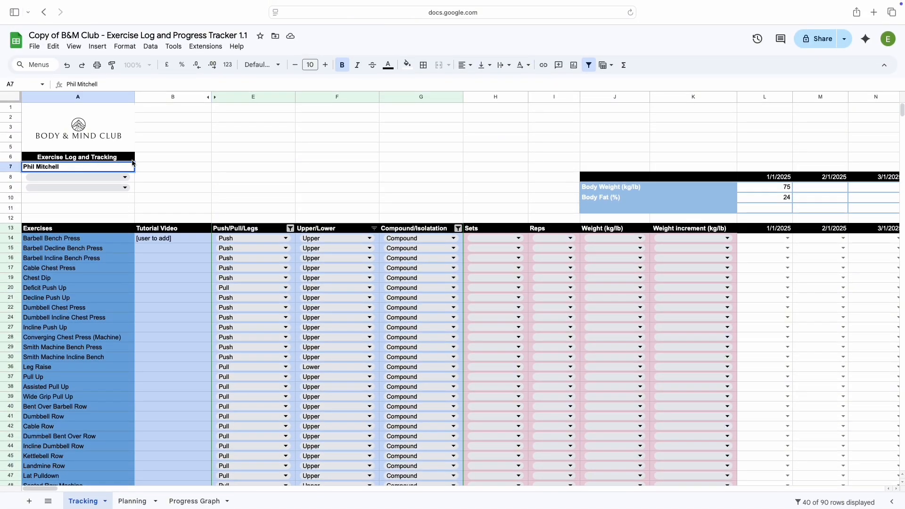
type("hil Mitchell")
left_click(156, 178)
Label the empty third row of the body measurements table, cell J11 under Body Fat (%), as BMI
scroll(386, 151, "right", 10)
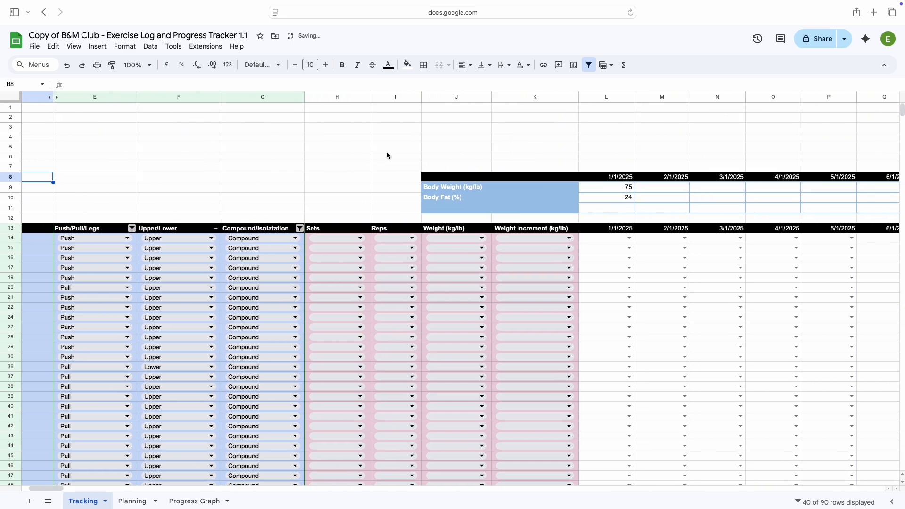
scroll(387, 153, "right", 10)
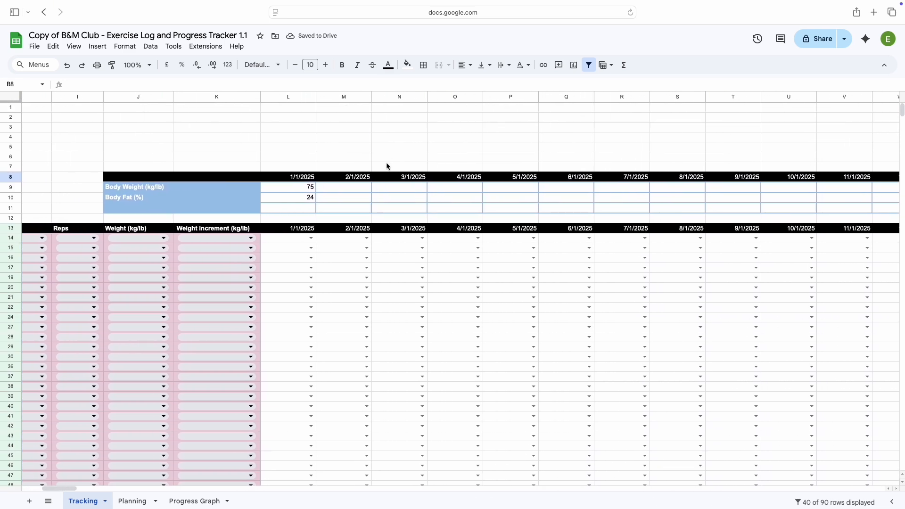
scroll(386, 163, "left", 5)
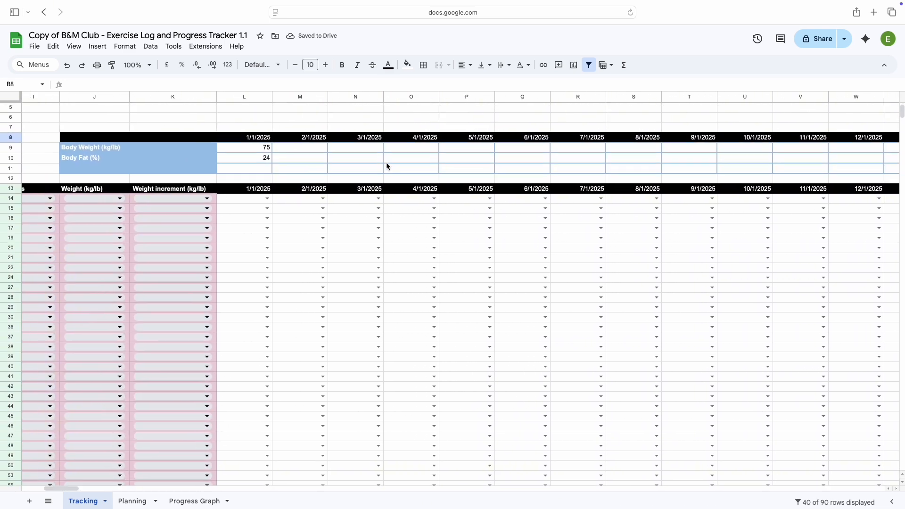
scroll(386, 162, "up", 2)
scroll(386, 162, "left", 1)
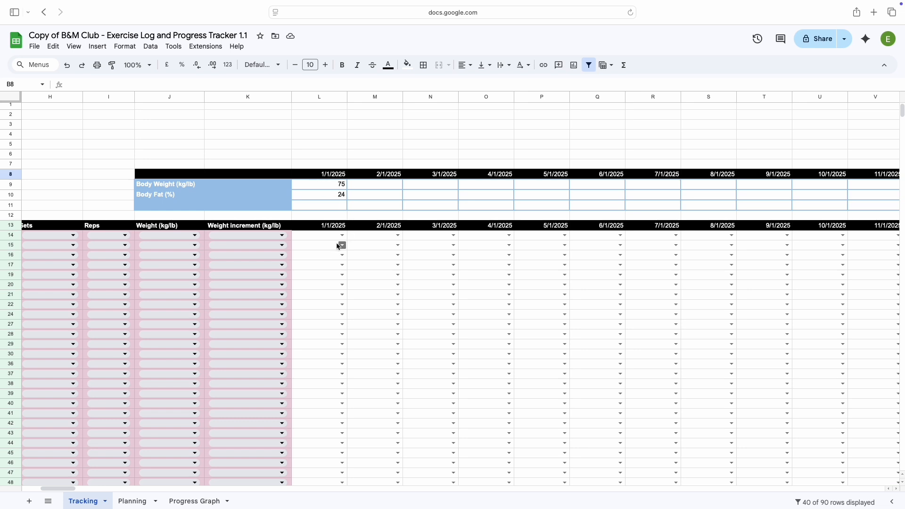
left_click(149, 189)
left_click(155, 197)
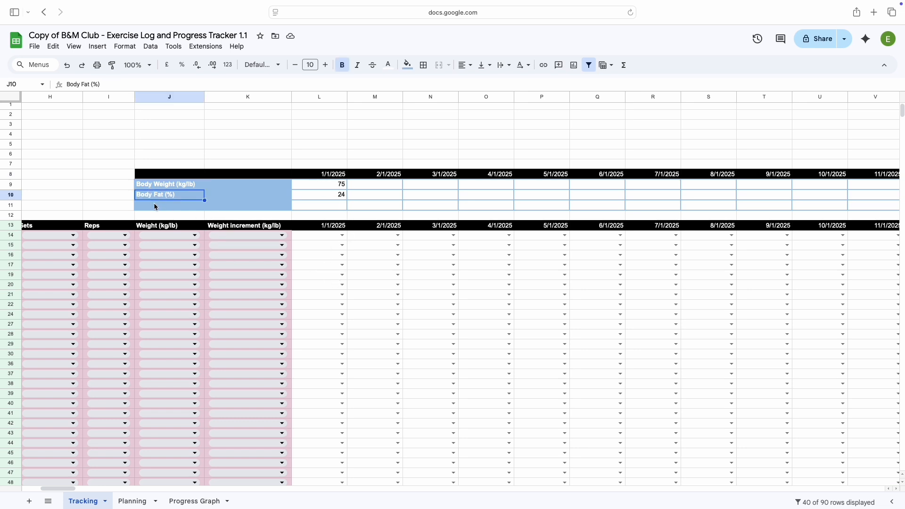
left_click(156, 206)
type("B")
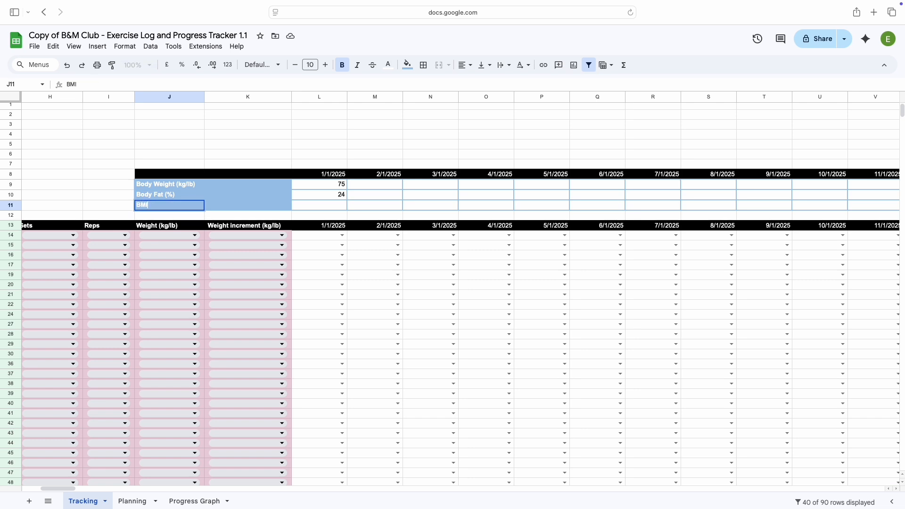
type("MI")
left_click(369, 195)
Enter a body weight of 74 for 3/1/2025 in the body measurements table
left_click(380, 188)
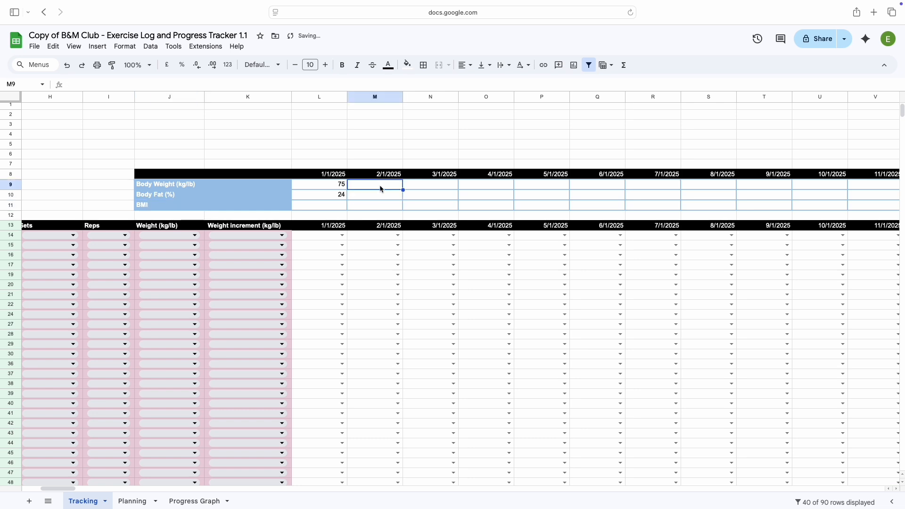
left_click(427, 186)
type("74")
left_click(424, 157)
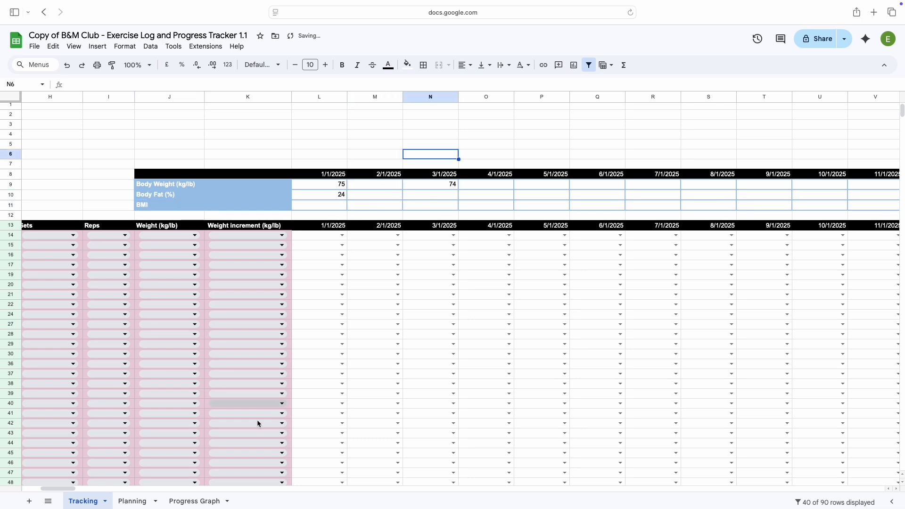
Examine the body weight and body fat chart on the Progress Graph sheet and return to the Tracking sheet
left_click(207, 502)
scroll(217, 369, "down", 1)
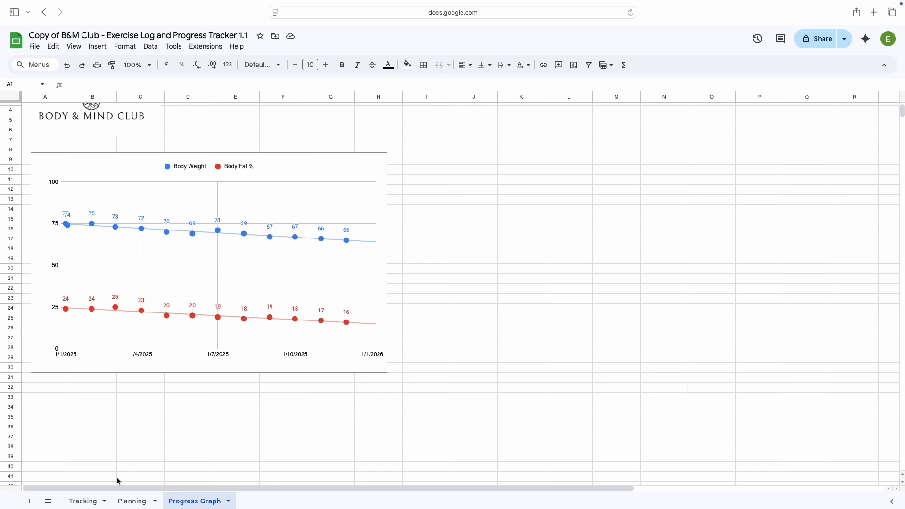
left_click(88, 501)
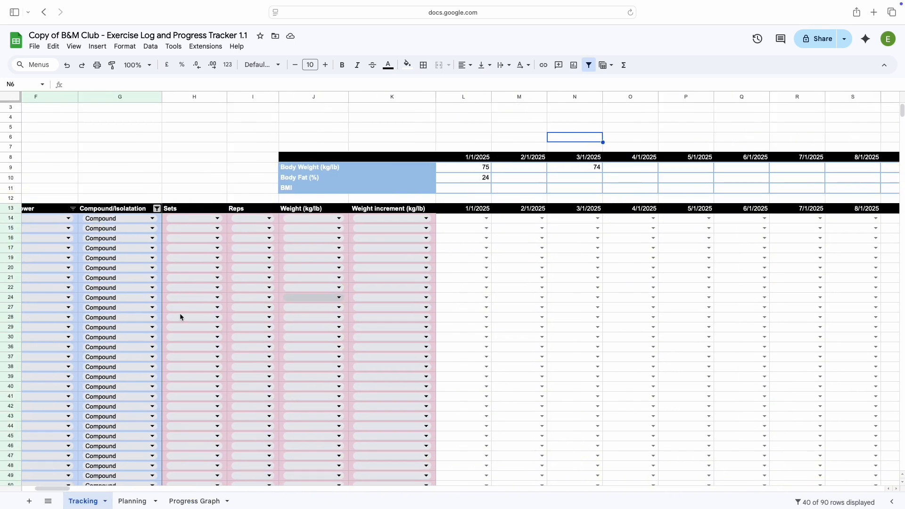
scroll(180, 317, "left", 3)
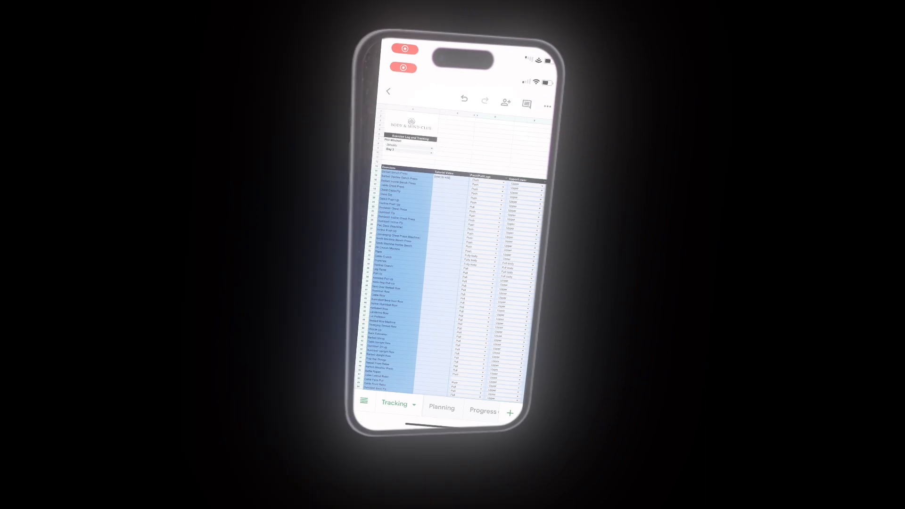
In the Google Sheets mobile app, hide the Tracking sheet's date columns from 29/8/2025 through 18/9/2025
scroll(453, 292, "up", 2)
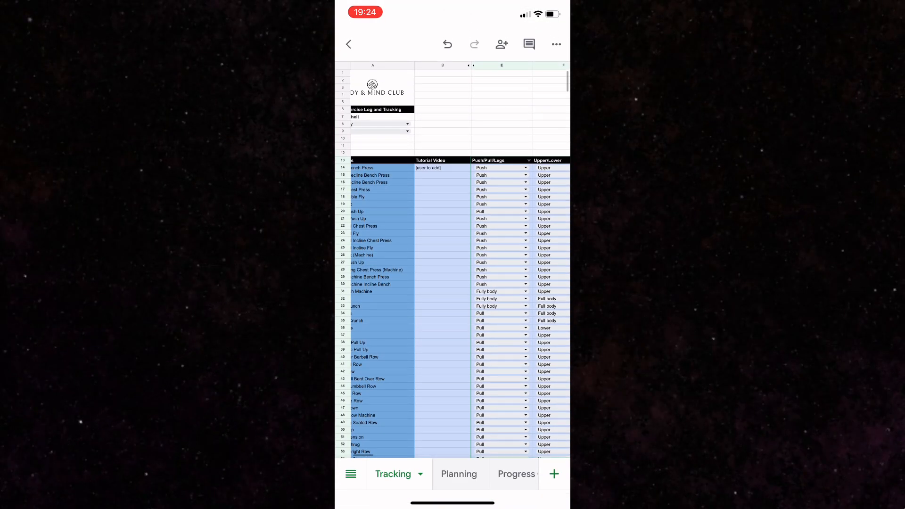
scroll(460, 260, "left", 2)
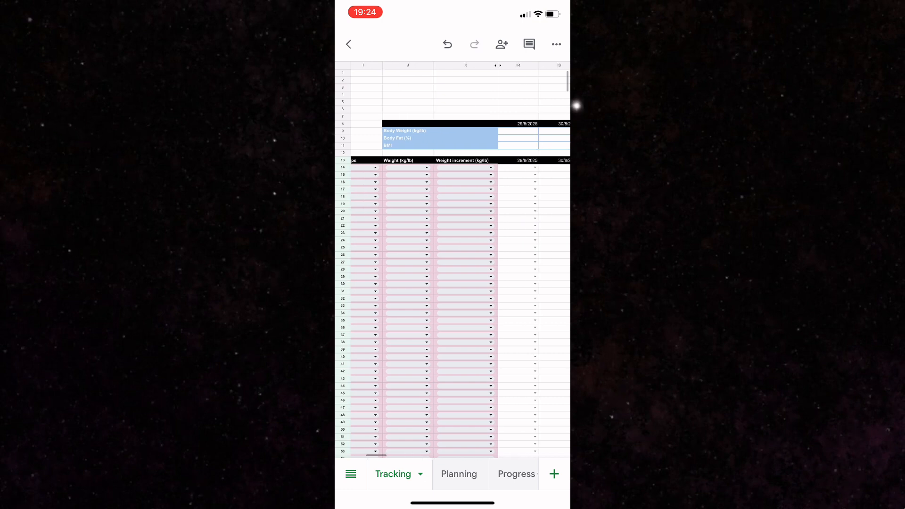
scroll(453, 283, "down", 5)
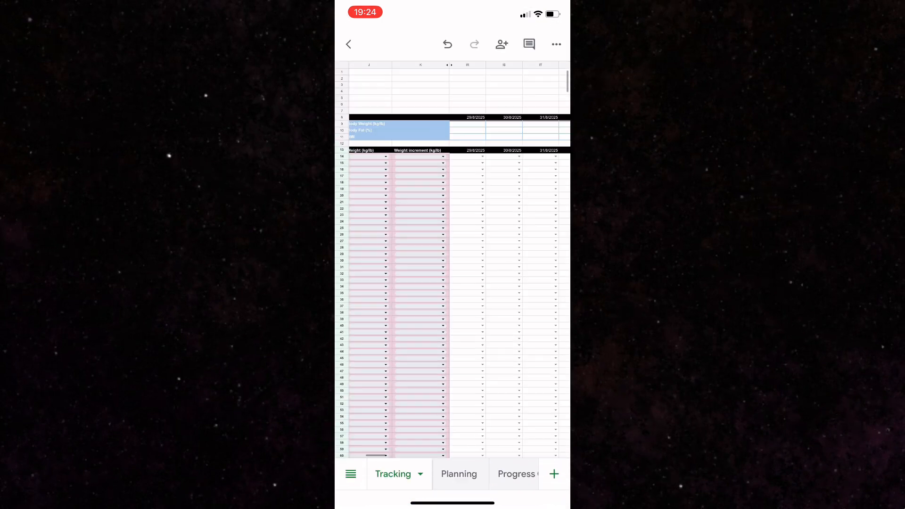
scroll(453, 283, "right", 1)
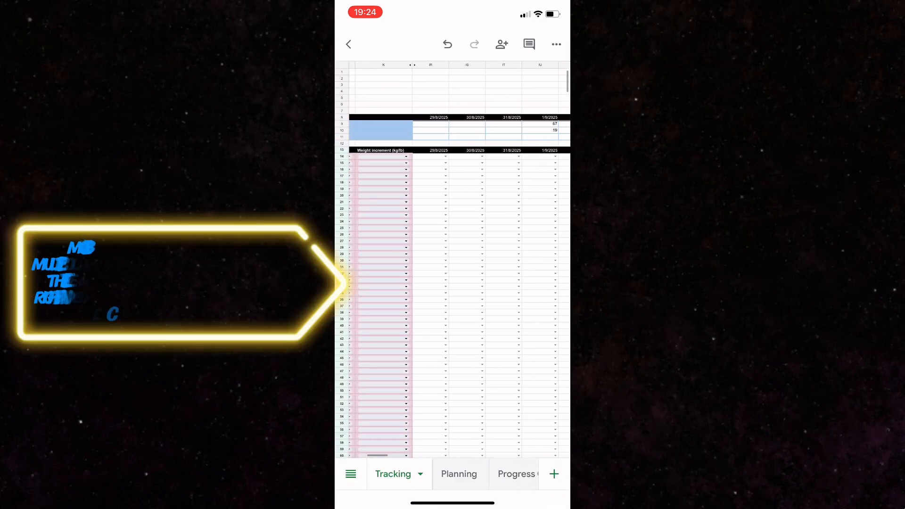
left_click(430, 65)
left_click_drag(449, 69, 472, 69)
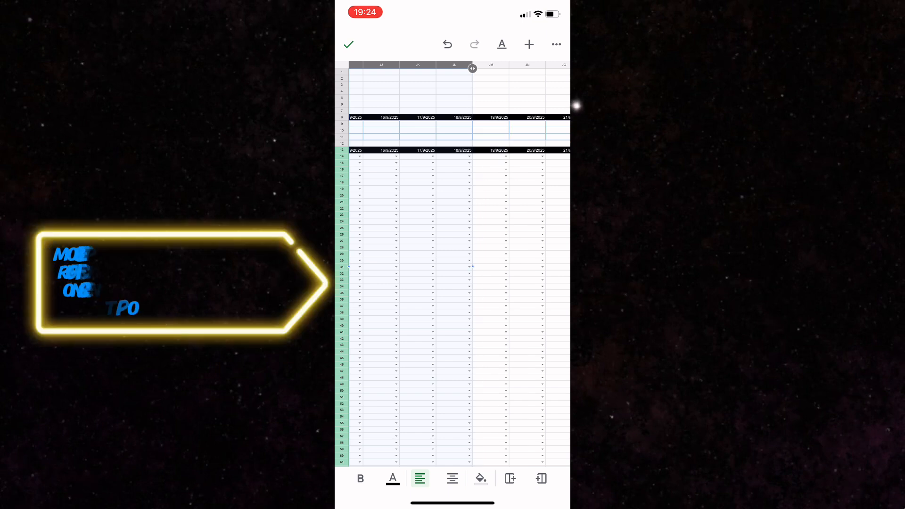
right_click(454, 65)
left_click(535, 95)
left_click(509, 95)
left_click(513, 95)
left_click(527, 94)
left_click(531, 95)
left_click(516, 95)
left_click(514, 95)
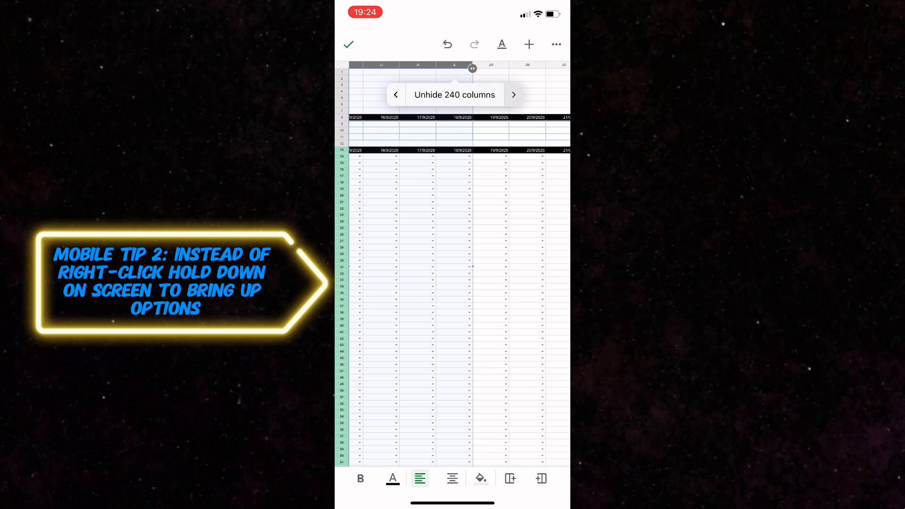
left_click(429, 94)
Examine the 19/9/2025 column and the adjacent weight increment, weight and reps columns on the Tracking sheet
scroll(459, 267, "left", 2)
left_click(491, 209)
left_click(490, 209)
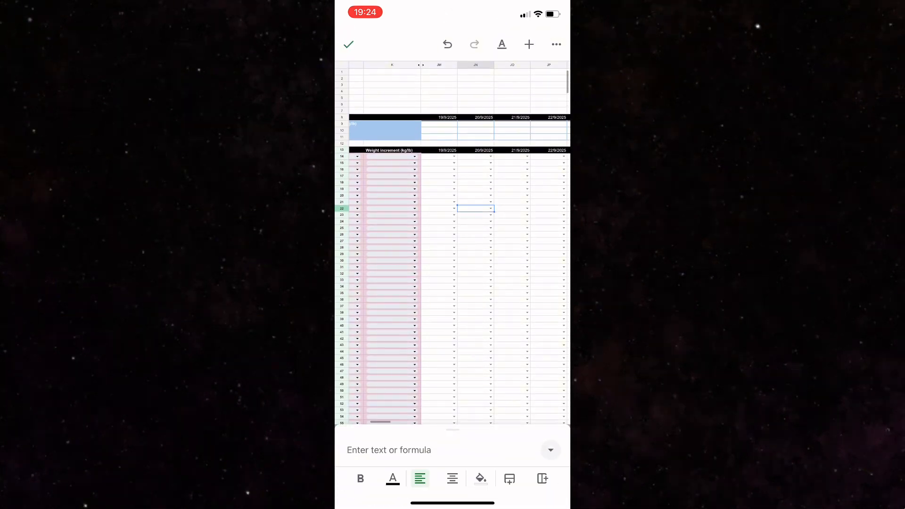
left_click(439, 209)
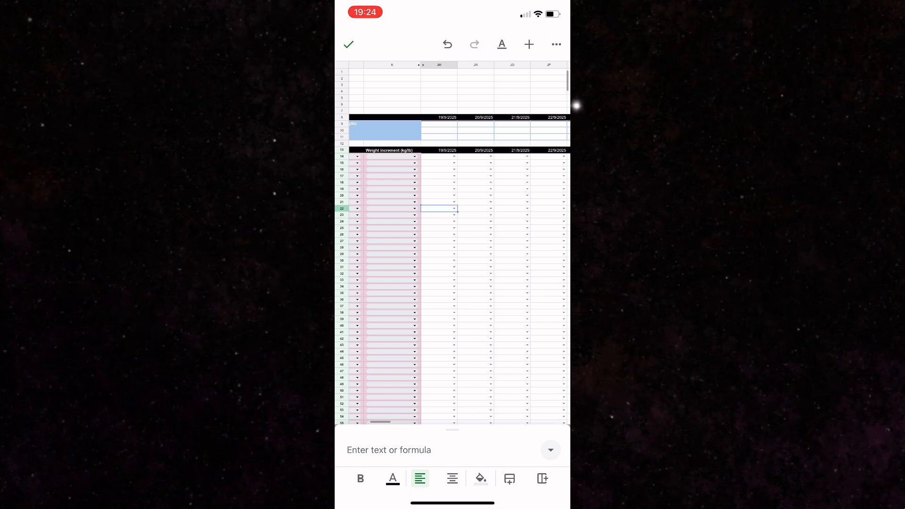
scroll(453, 246, "up", 3)
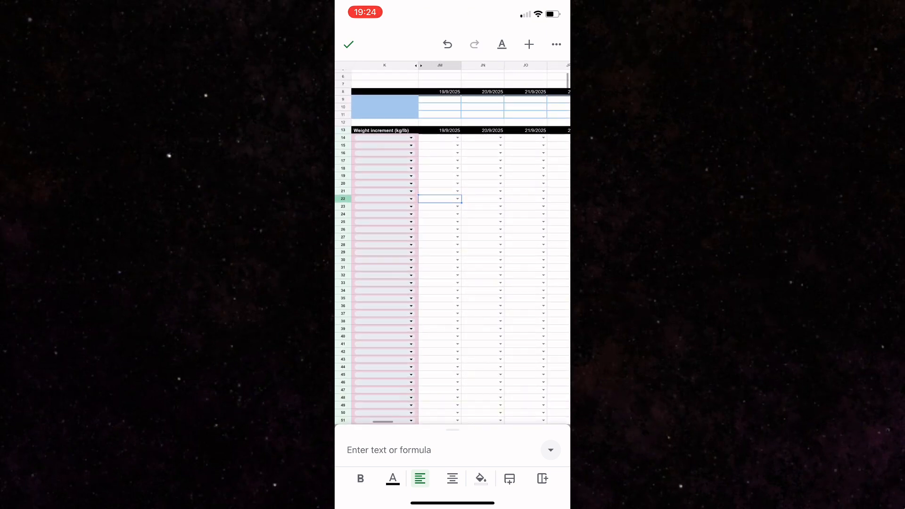
scroll(461, 245, "left", 1)
left_click(456, 145)
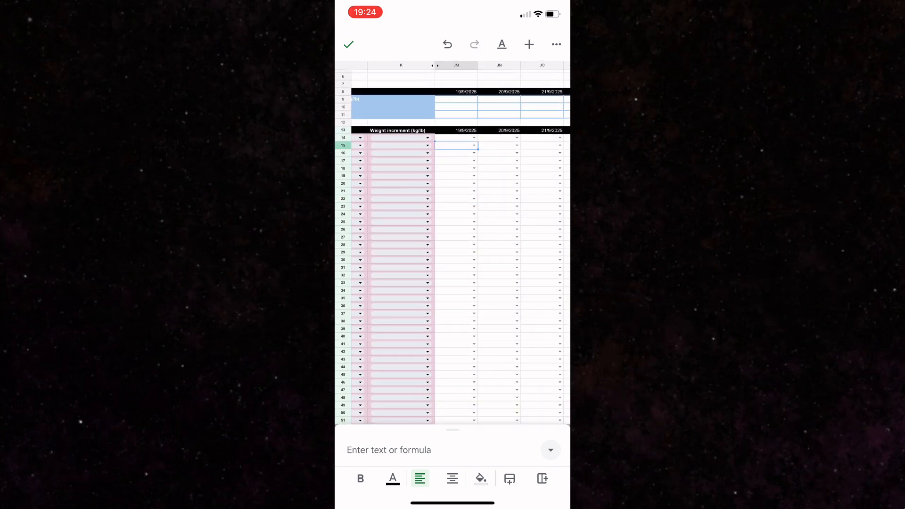
left_click(456, 130)
scroll(461, 245, "left", 1)
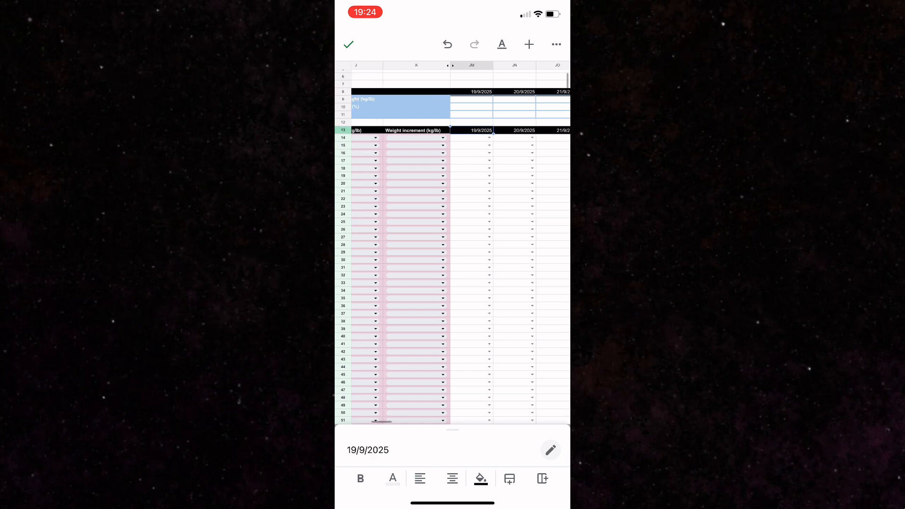
left_click(471, 138)
scroll(461, 245, "left", 3)
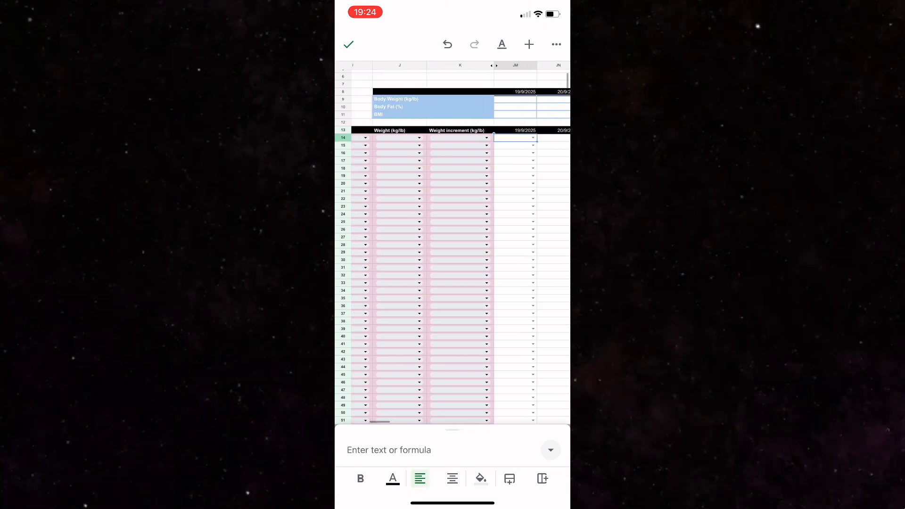
scroll(461, 246, "left", 2)
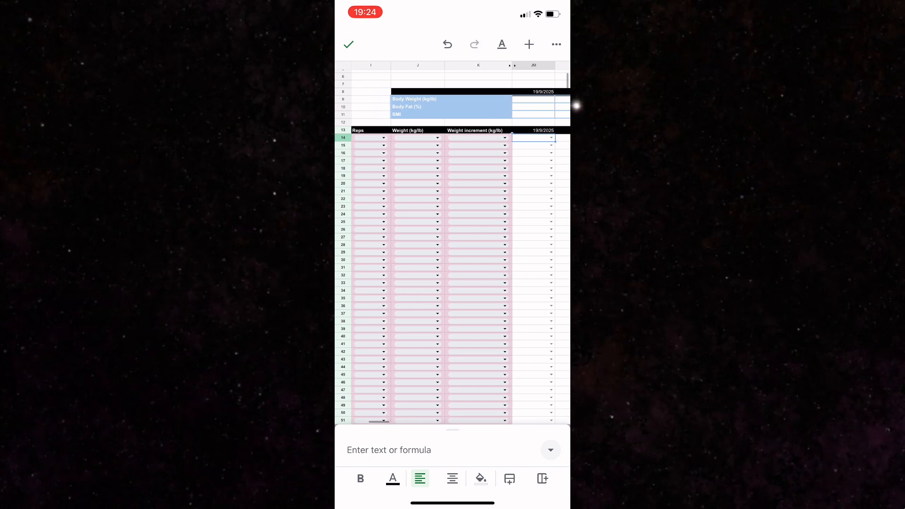
Examine the Tutorial Video, Push/Pull/Legs, Upper/Lower and Compound/Isolatation columns on the Tracking sheet
scroll(453, 246, "up", 2)
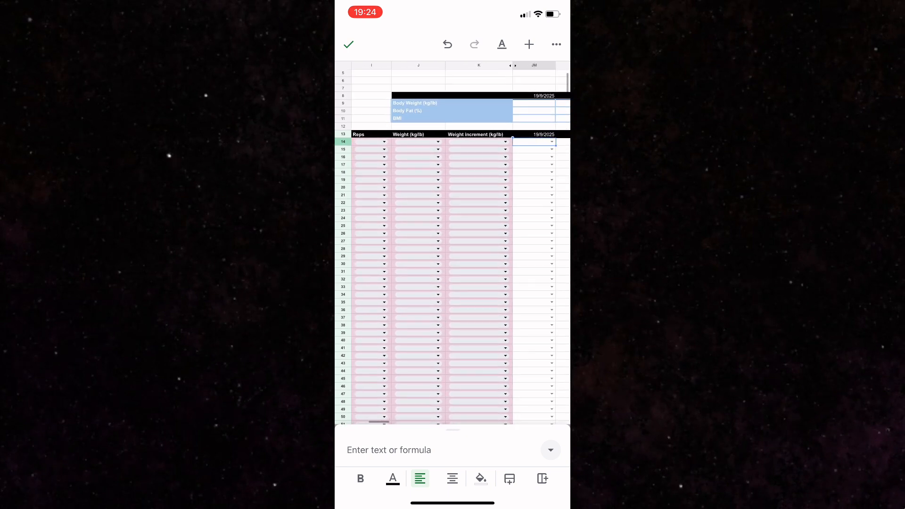
scroll(452, 246, "left", 3)
scroll(452, 245, "left", 10)
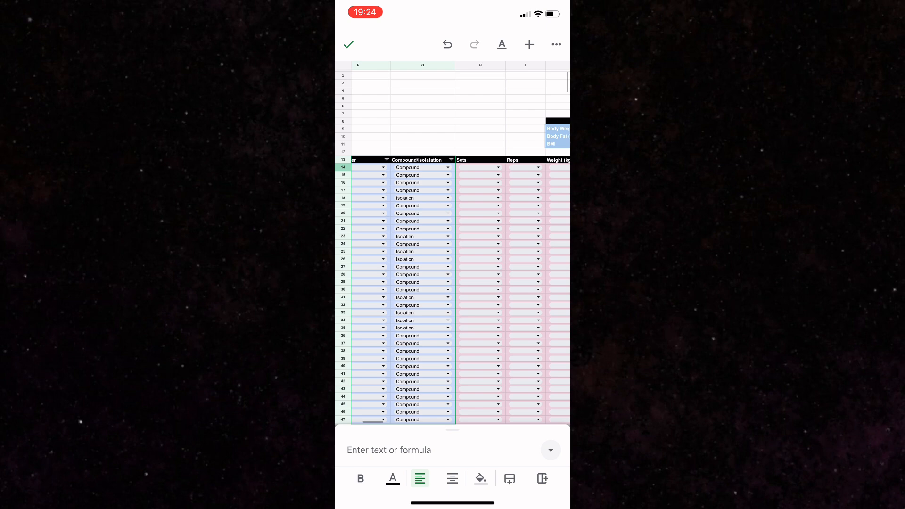
scroll(452, 292, "right", 5)
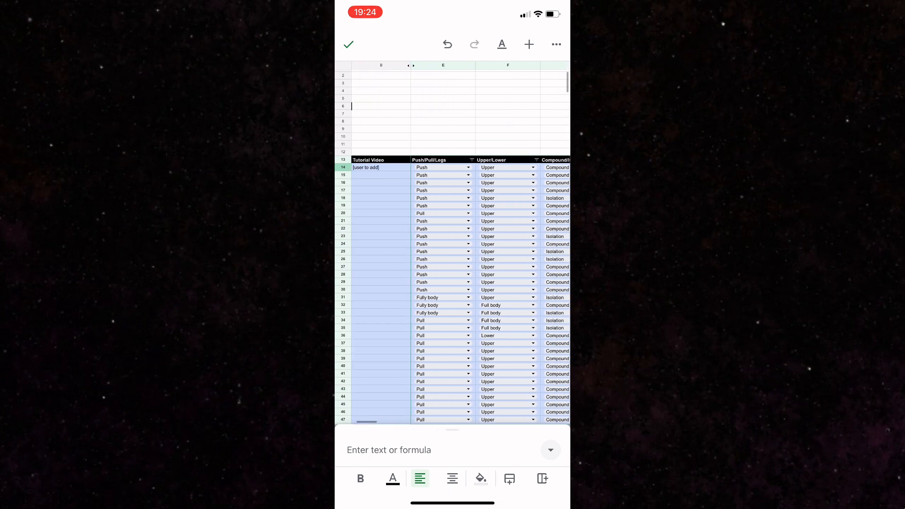
scroll(453, 292, "up", 2)
scroll(453, 245, "down", 2)
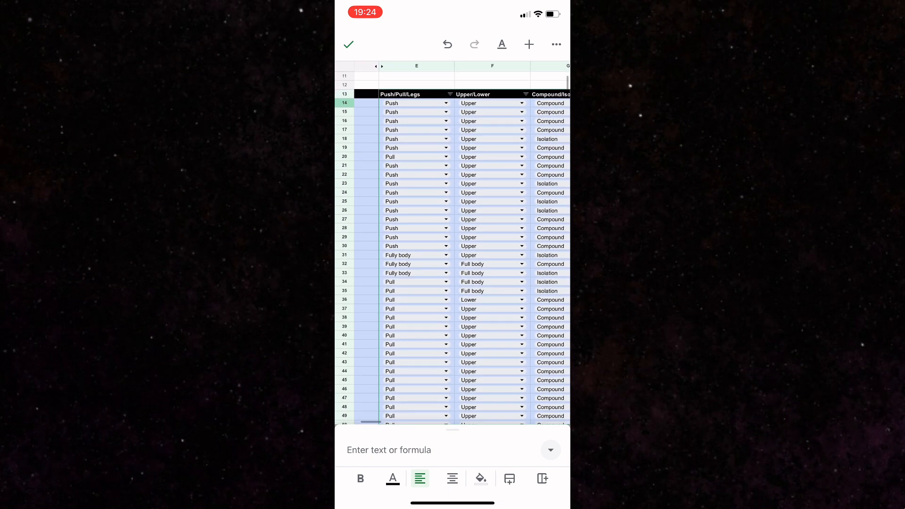
scroll(452, 245, "right", 3)
scroll(452, 245, "left", 2)
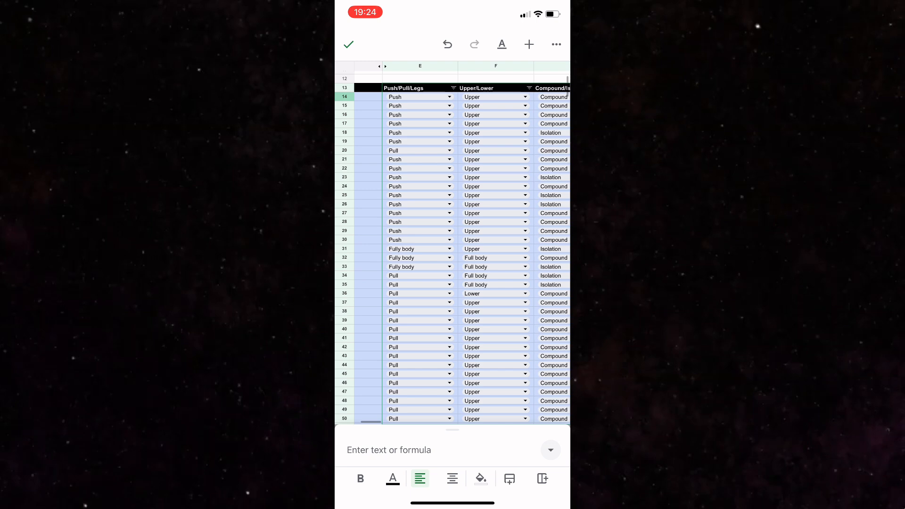
scroll(453, 245, "up", 3)
scroll(453, 245, "left", 1)
scroll(453, 293, "up", 1)
scroll(452, 292, "right", 1)
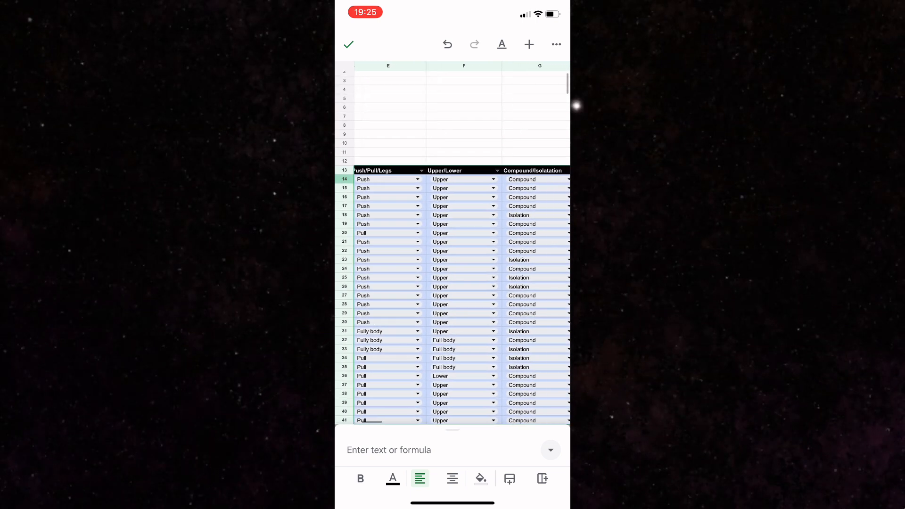
Hide the Upper/Lower column on the Tracking sheet
left_click(464, 66)
left_click(464, 66)
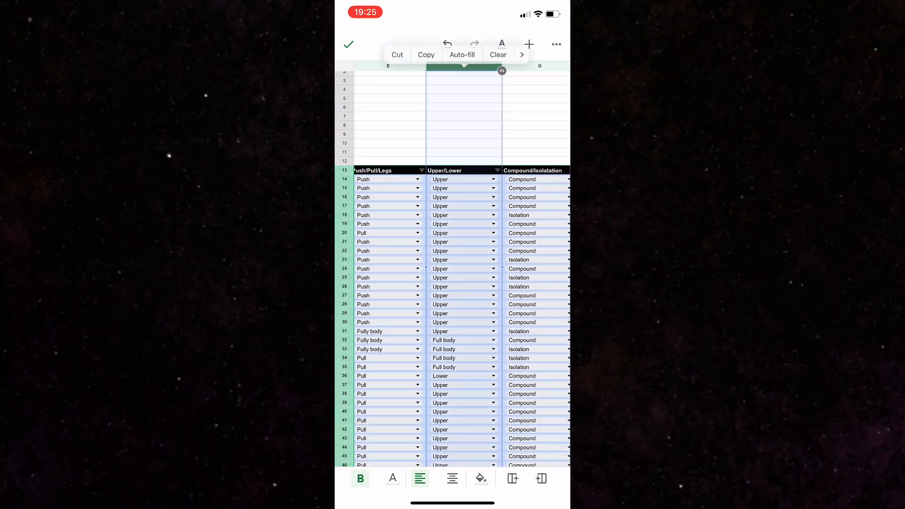
left_click(536, 52)
left_click(543, 52)
left_click(539, 52)
left_click(524, 52)
left_click(548, 52)
left_click(469, 51)
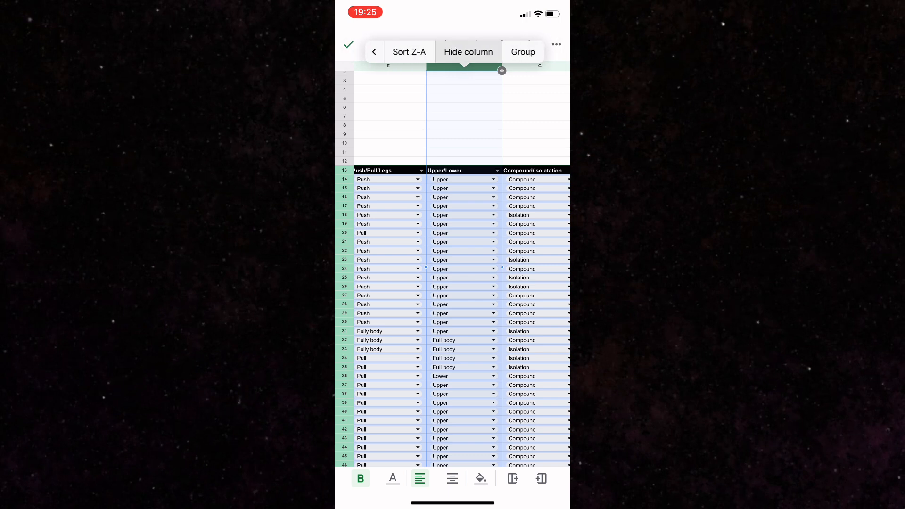
left_click(465, 142)
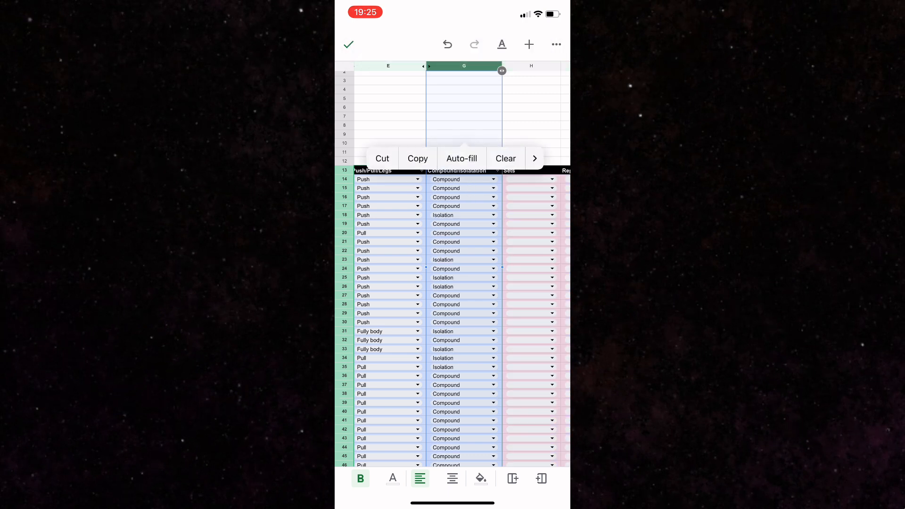
Filter the Push/Pull/Legs column so that only Push exercises are shown
left_click(390, 125)
left_click(474, 171)
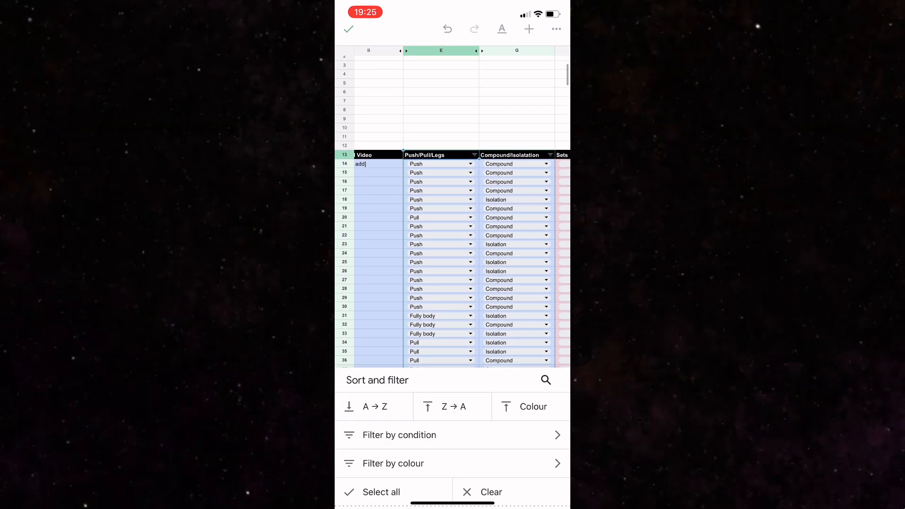
left_click(377, 446)
left_click(384, 469)
scroll(453, 469, "down", 1)
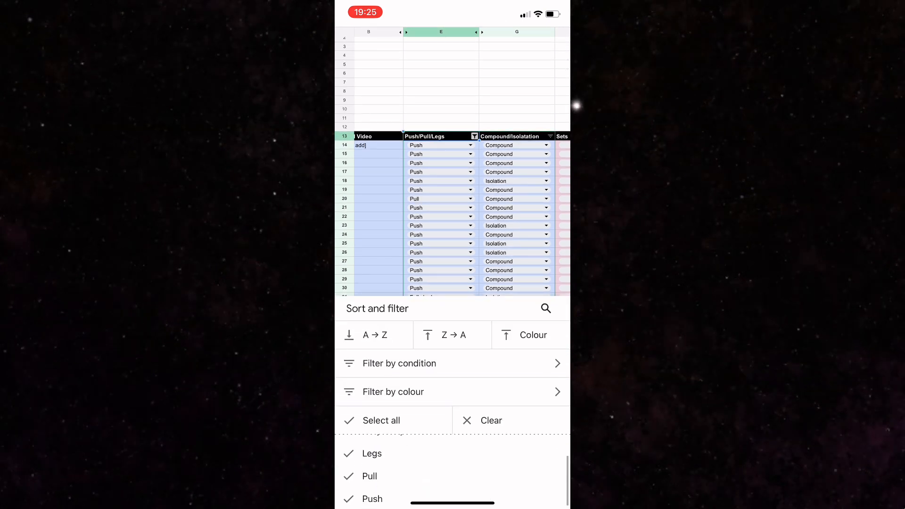
left_click(372, 440)
left_click(370, 462)
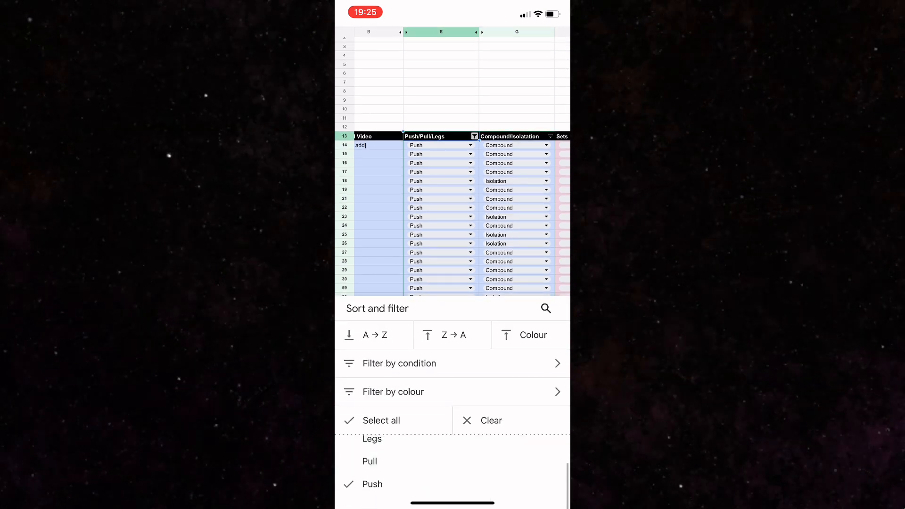
left_click(441, 91)
left_click(517, 125)
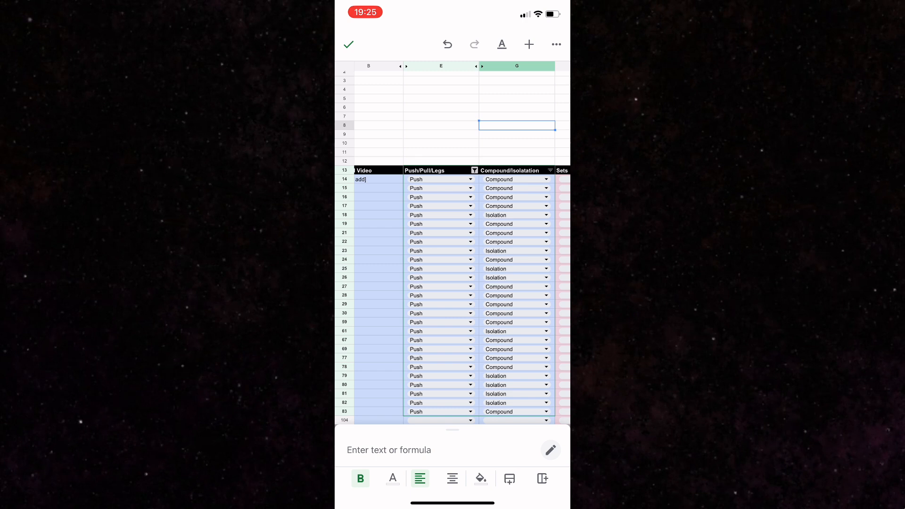
Examine the Sets, Reps, Weight and Weight increment columns, including the increment options for the first exercise
scroll(453, 292, "right", 5)
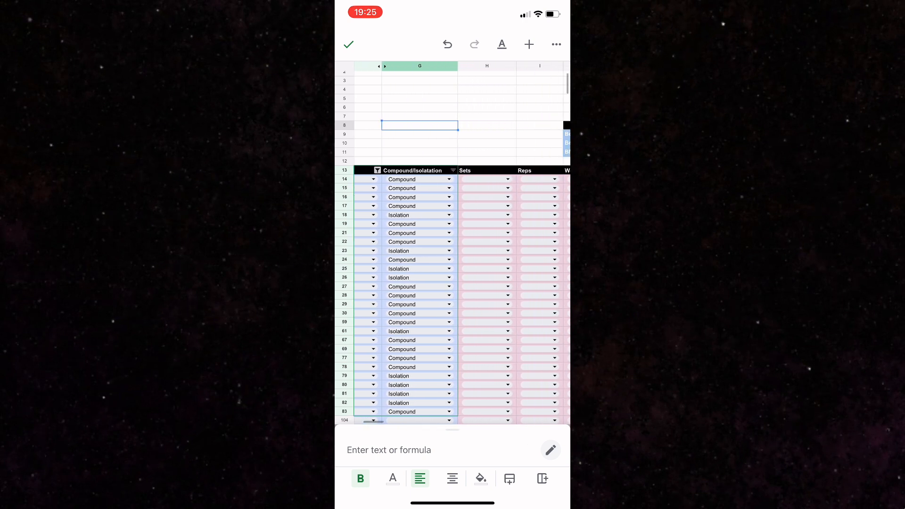
left_click(464, 171)
left_click(516, 170)
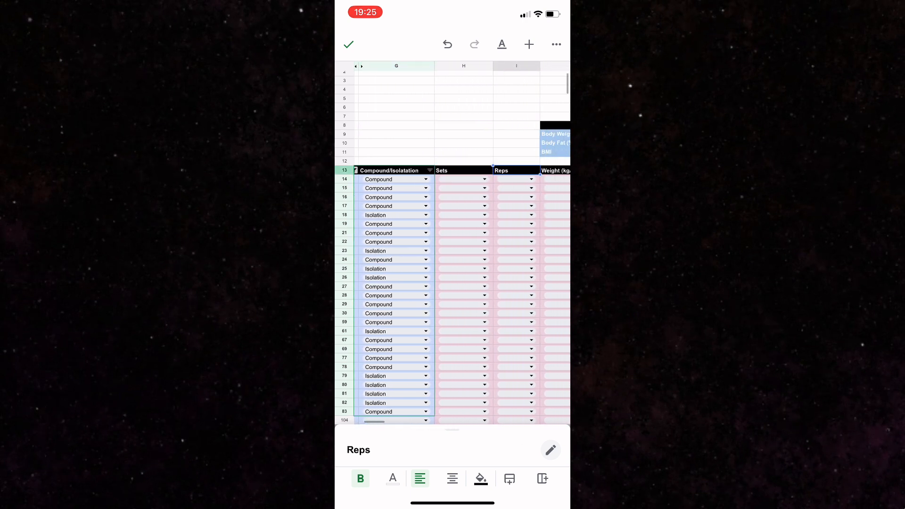
scroll(452, 293, "right", 2)
left_click(487, 171)
scroll(453, 292, "right", 2)
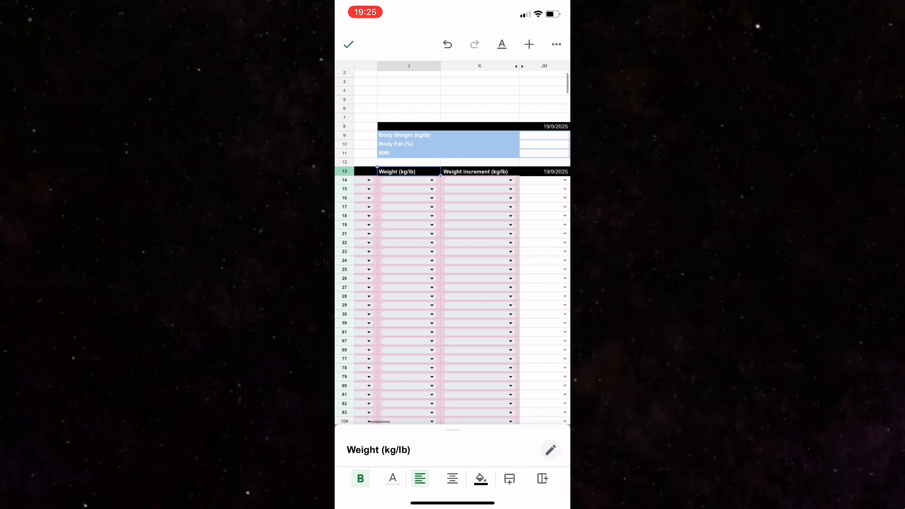
left_click(480, 171)
left_click(510, 180)
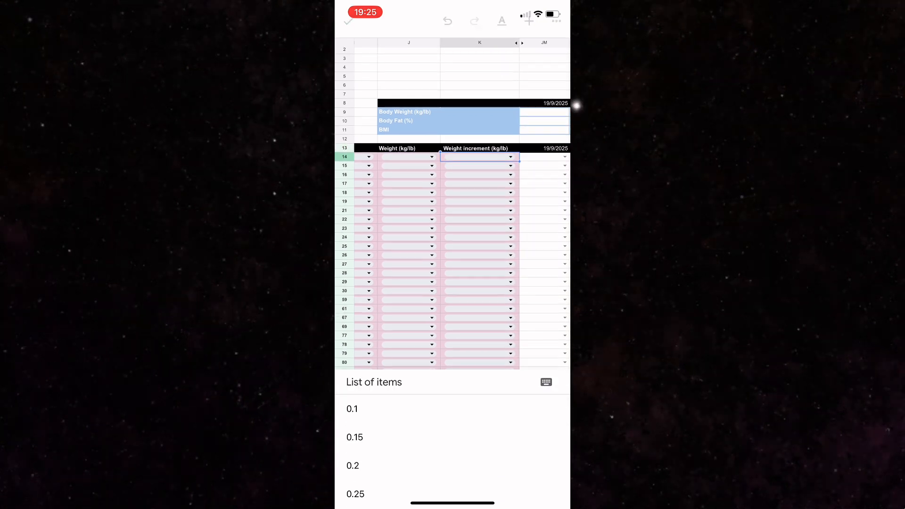
left_click(511, 147)
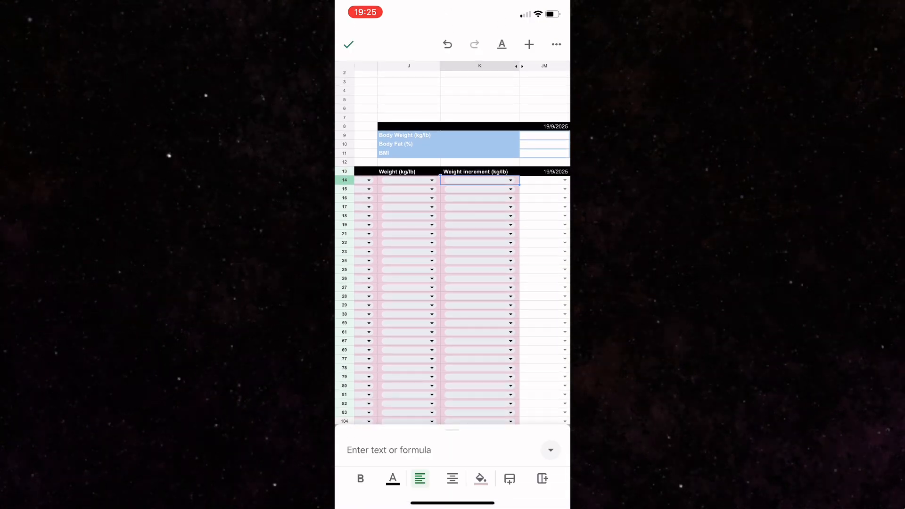
Review the filtered push exercises, from their names across to the Compound/Isolatation, Sets, Reps and Weight columns
scroll(452, 293, "left", 4)
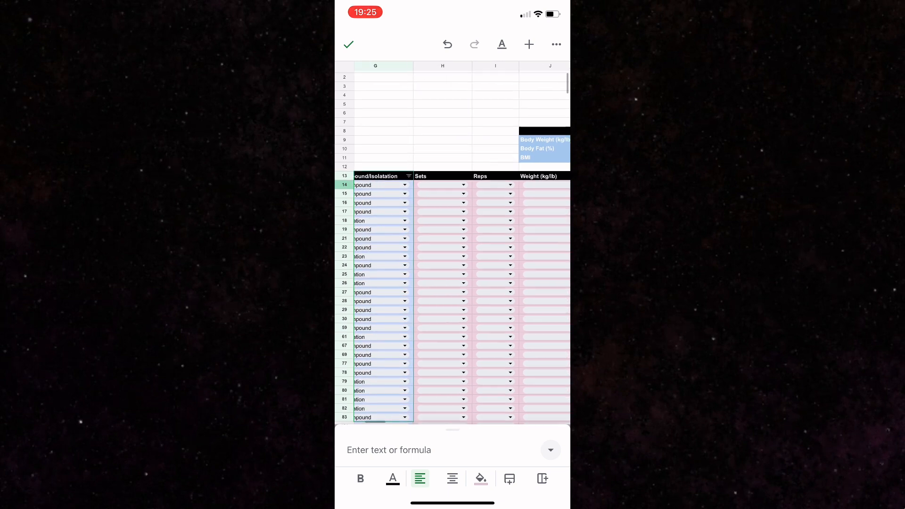
scroll(452, 245, "up", 3)
scroll(452, 245, "right", 2)
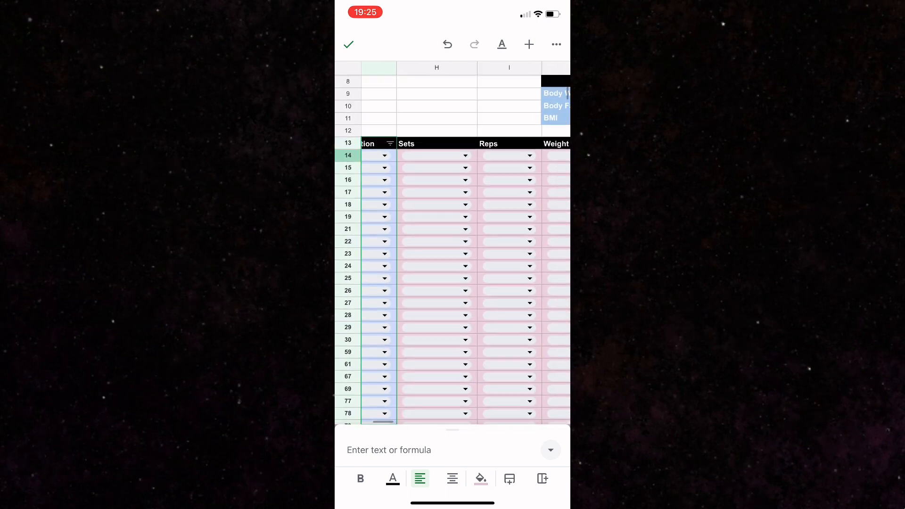
scroll(453, 246, "down", 4)
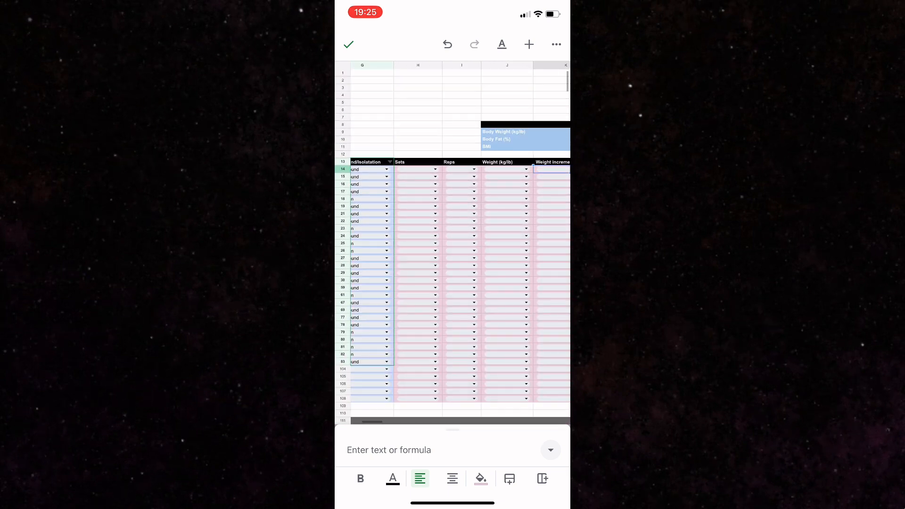
scroll(453, 264, "left", 6)
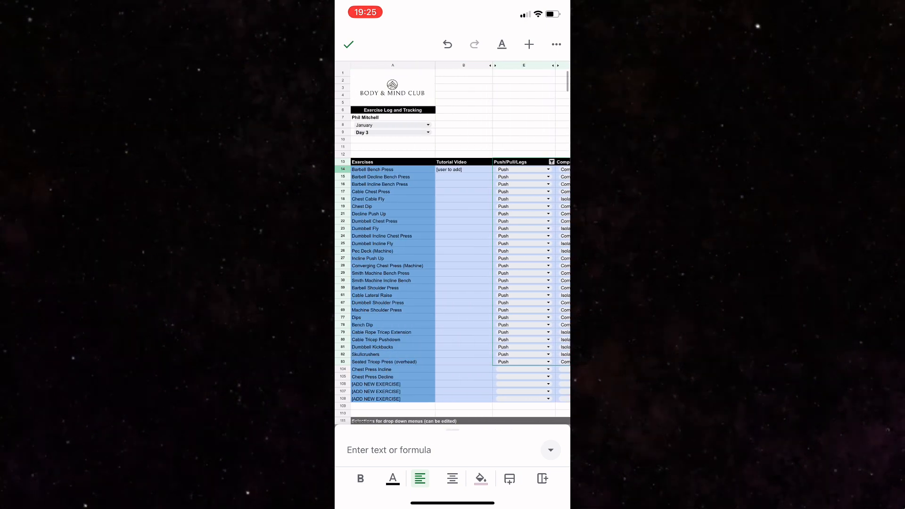
scroll(452, 264, "right", 3)
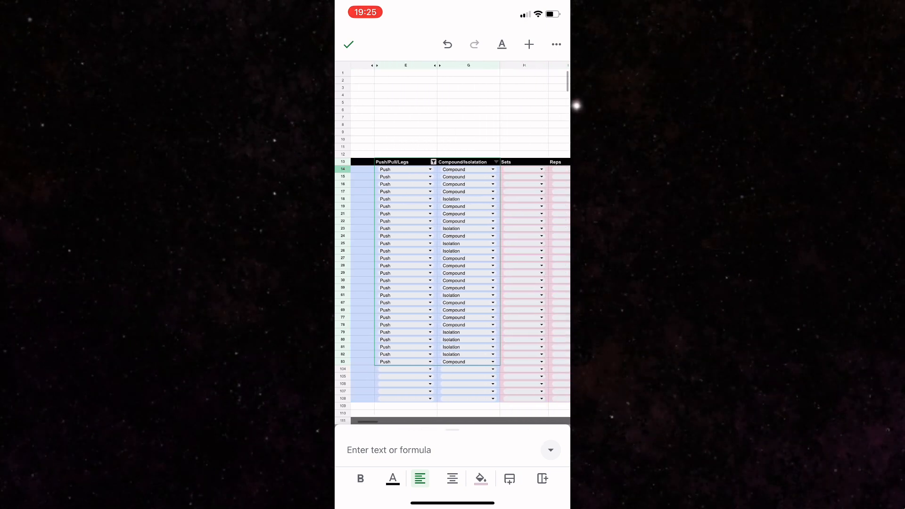
scroll(452, 264, "right", 2)
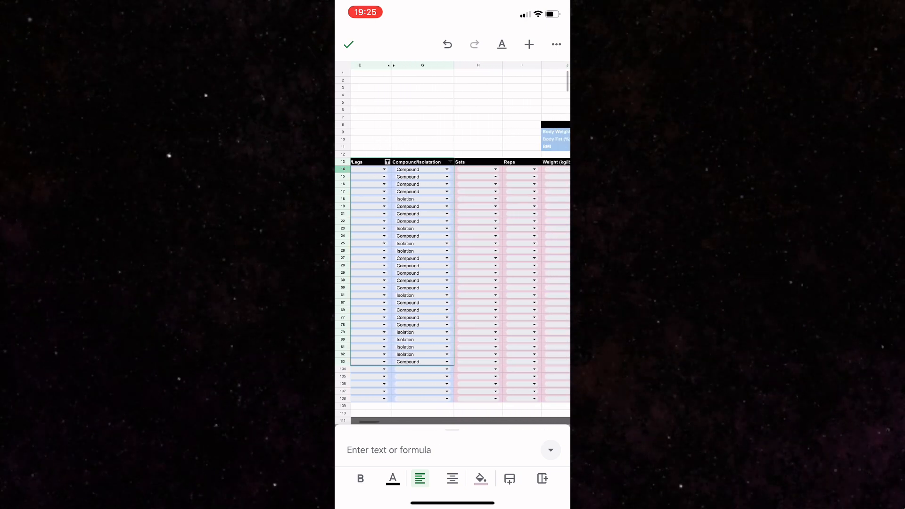
scroll(452, 264, "right", 2)
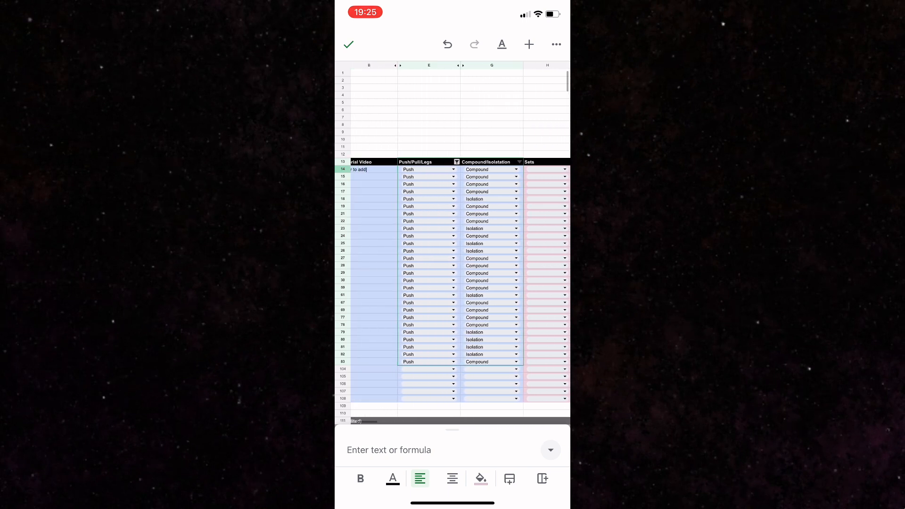
scroll(453, 264, "left", 3)
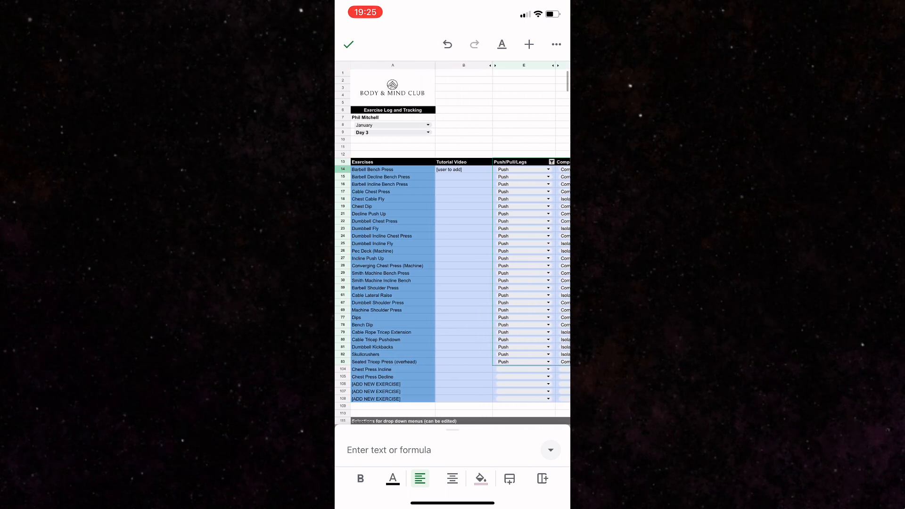
scroll(452, 264, "up", 1)
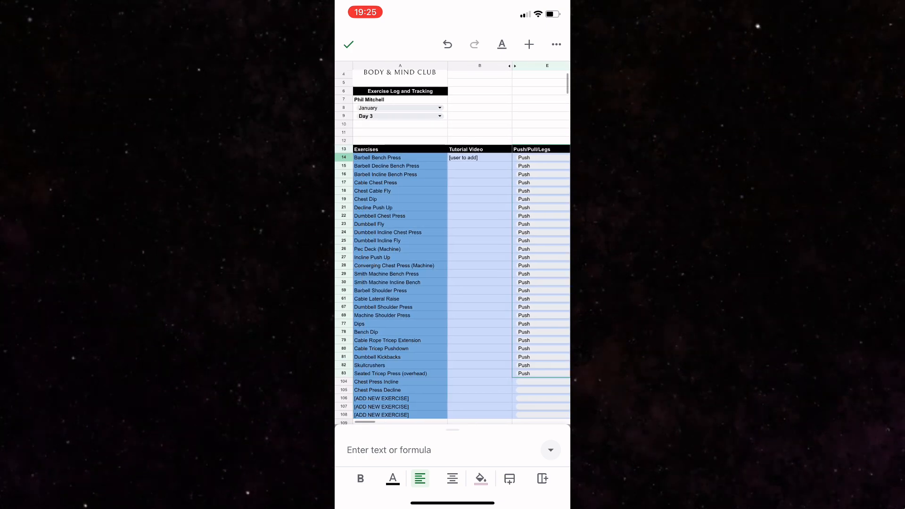
scroll(453, 264, "up", 2)
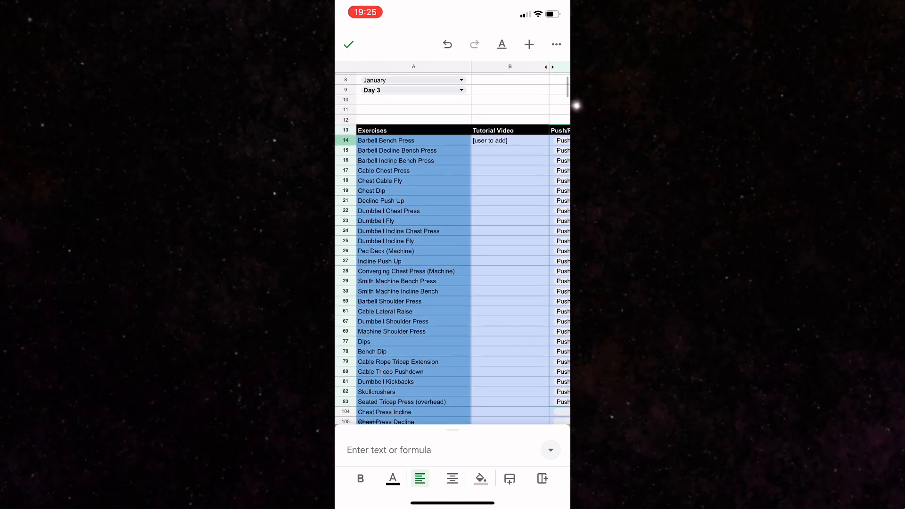
scroll(453, 245, "up", 2)
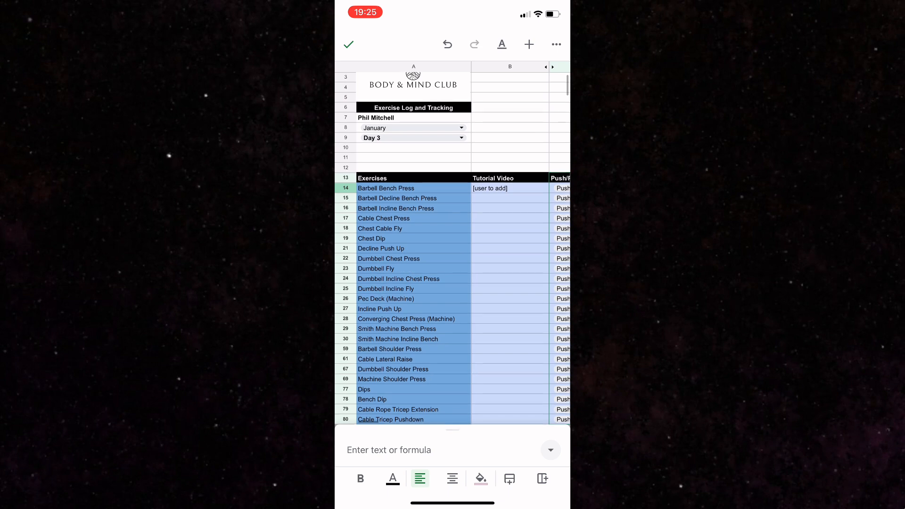
scroll(453, 246, "up", 1)
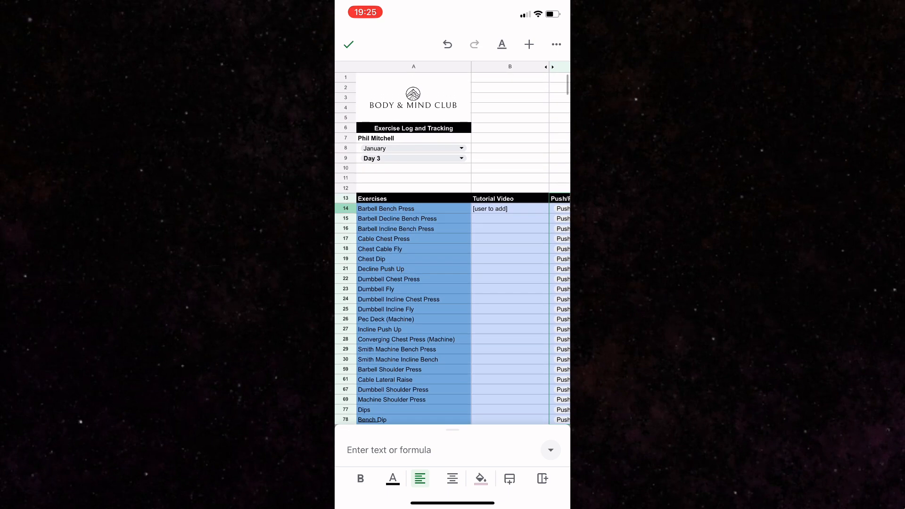
scroll(453, 245, "right", 3)
scroll(452, 245, "left", 3)
Set the Barbell Bench Press row to 3 sets and 8 reps
left_click(413, 209)
scroll(452, 246, "right", 5)
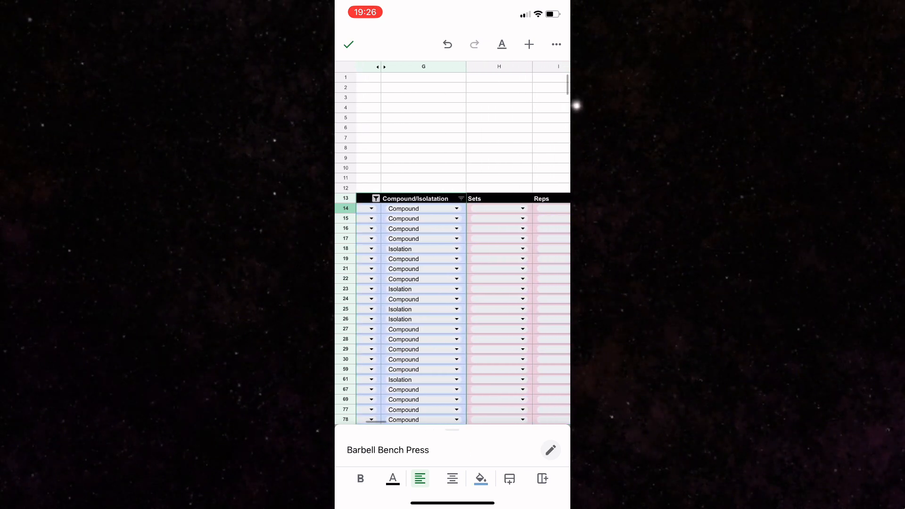
scroll(452, 245, "right", 2)
left_click(432, 209)
left_click(348, 445)
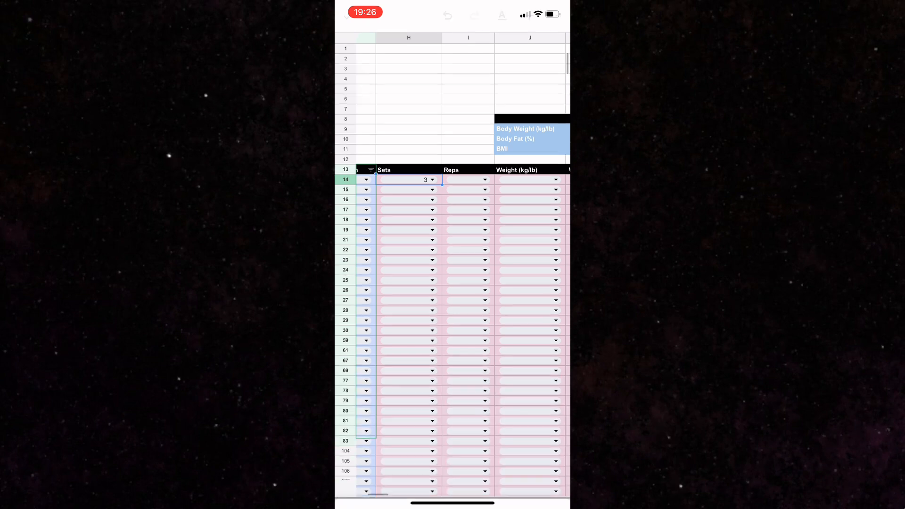
left_click(485, 209)
scroll(453, 425, "down", 2)
scroll(453, 425, "down", 1)
left_click(348, 453)
Set the Weight (kg/lb) of the Barbell Bench Press row to 40
left_click(556, 174)
scroll(452, 439, "down", 8)
scroll(453, 438, "down", 3)
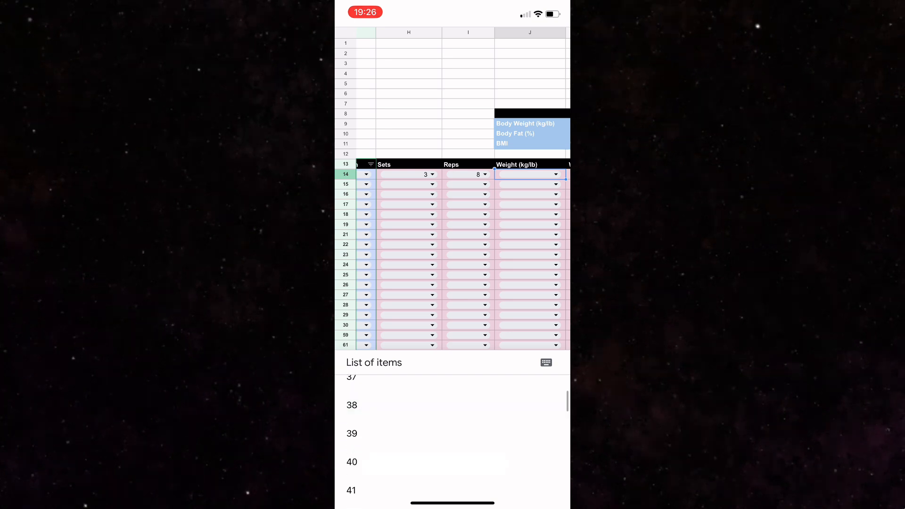
left_click(352, 462)
left_click(468, 158)
scroll(462, 246, "right", 3)
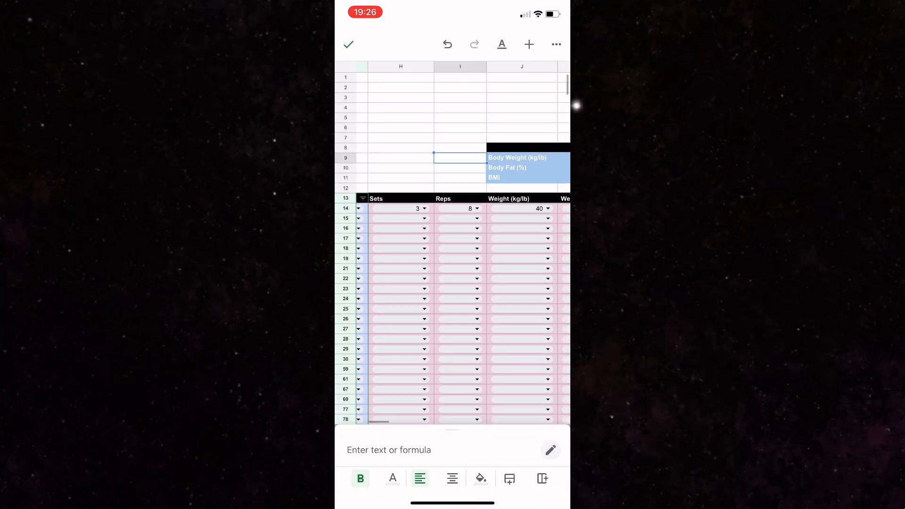
scroll(462, 245, "right", 1)
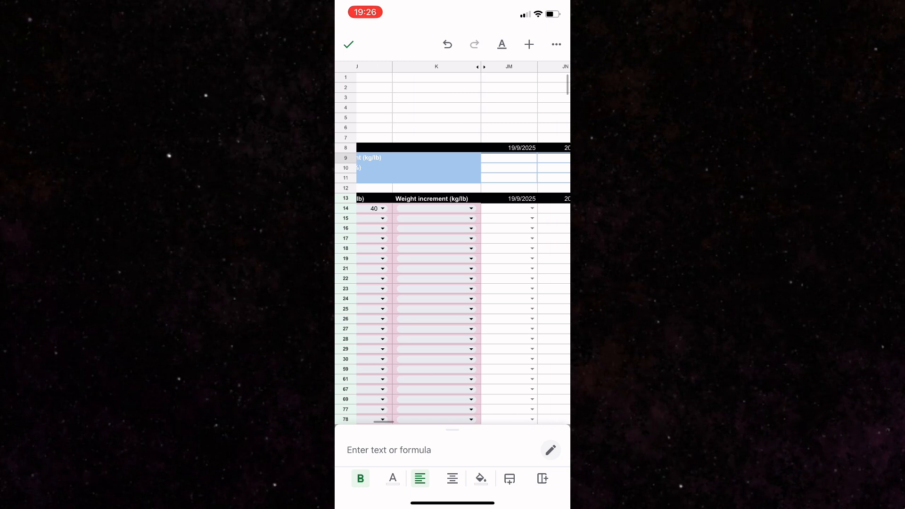
Mark the first exercise, in row 14, as Yes for 19/9/2025
left_click(510, 209)
left_click(551, 450)
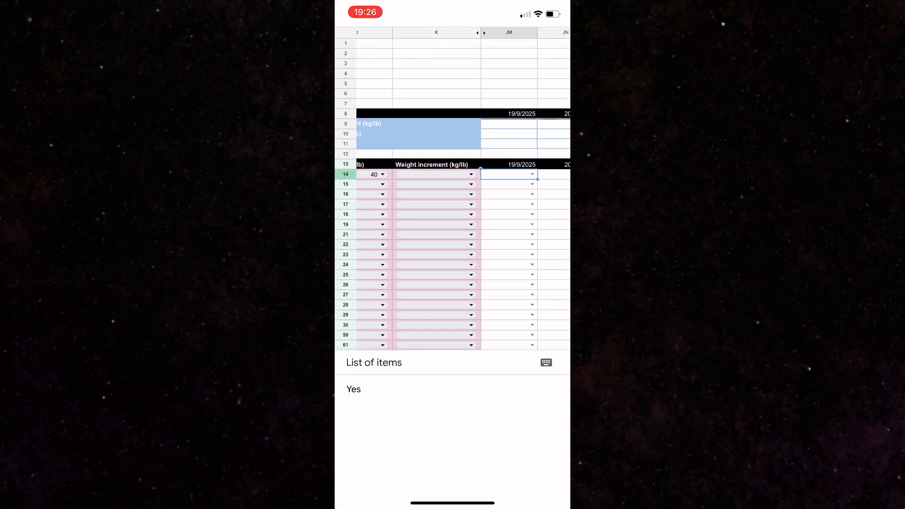
left_click(354, 389)
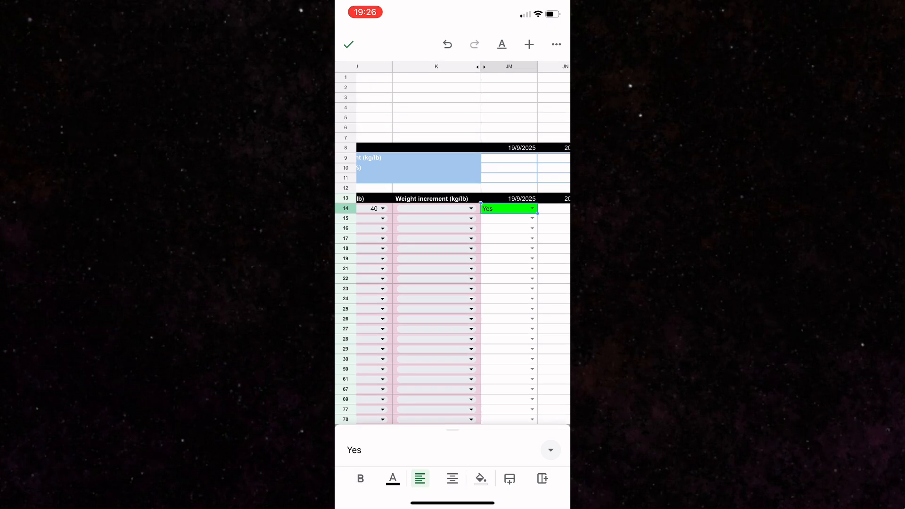
left_click(349, 45)
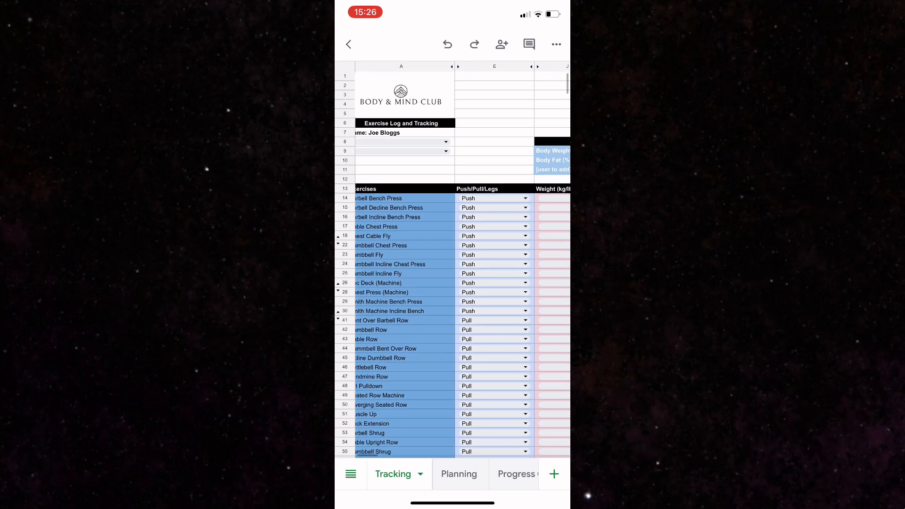
Review the filled-in Tracking sheet across its Weight column, body measurements and dated completion columns from 20/9/2025 to 24/9/2025
scroll(452, 264, "right", 3)
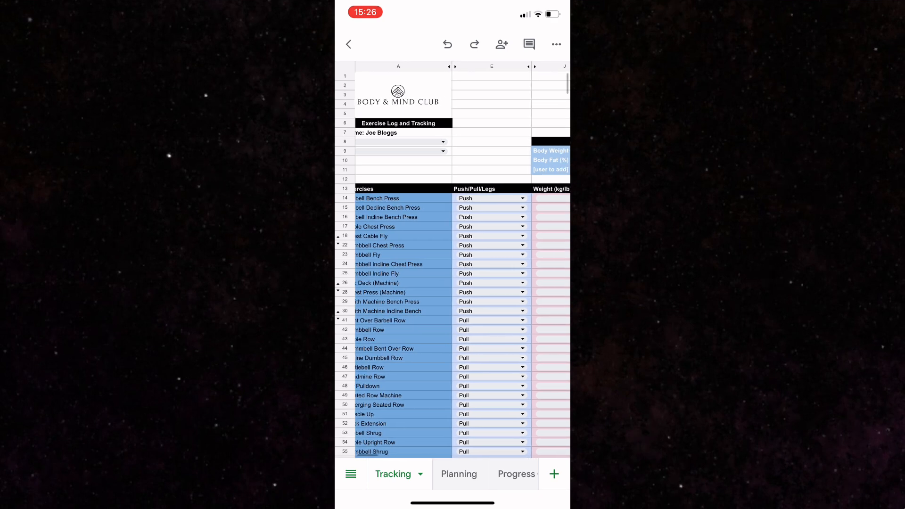
scroll(462, 283, "right", 5)
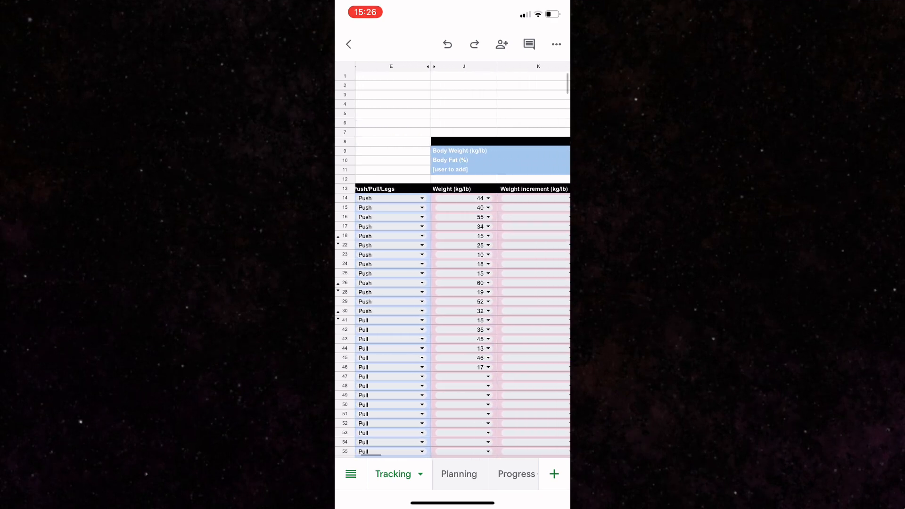
scroll(462, 283, "right", 3)
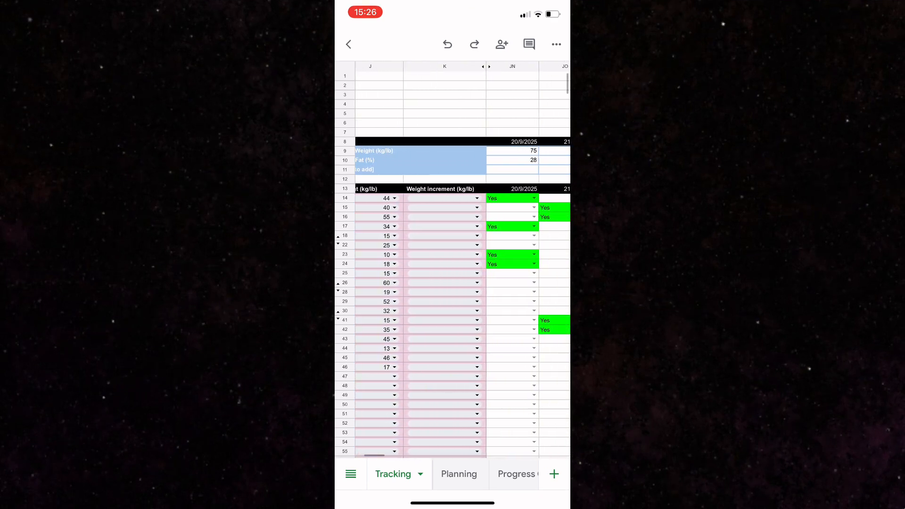
scroll(462, 283, "right", 4)
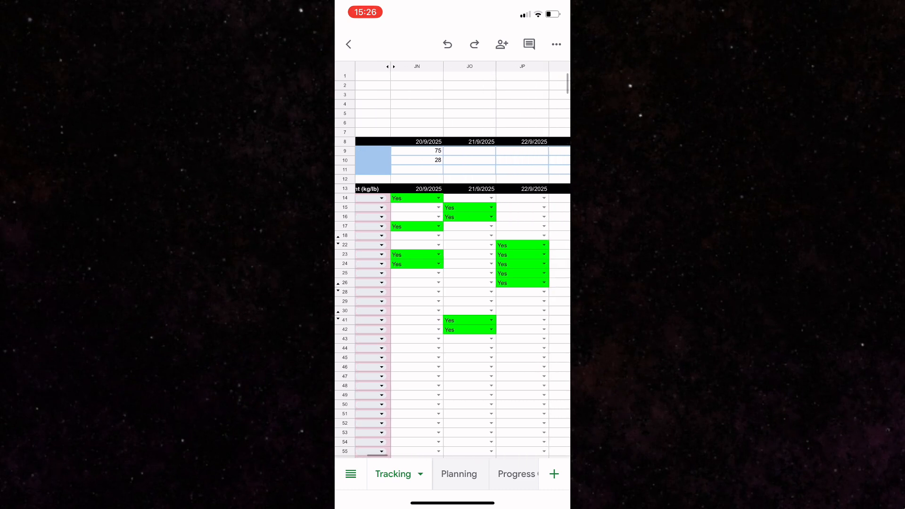
scroll(453, 283, "right", 2)
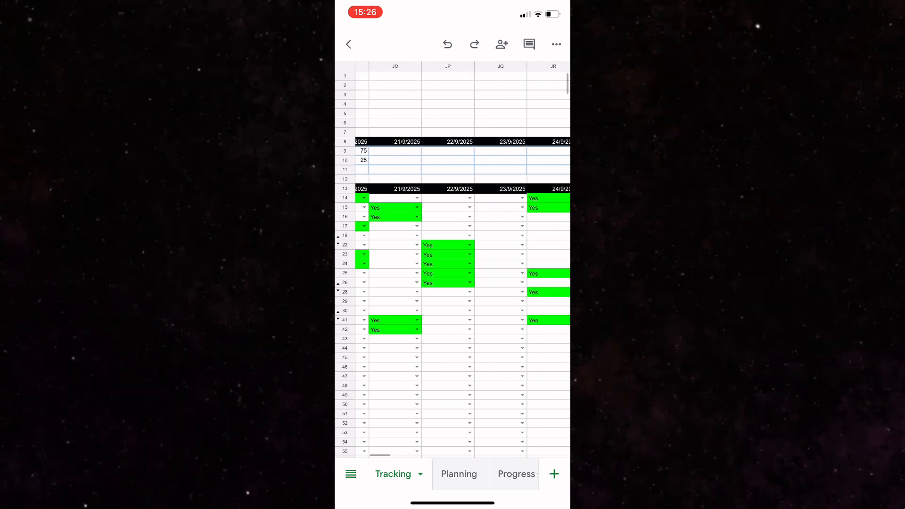
Open the progress graph sheet and look across it
left_click(516, 473)
scroll(462, 236, "right", 2)
scroll(462, 235, "right", 2)
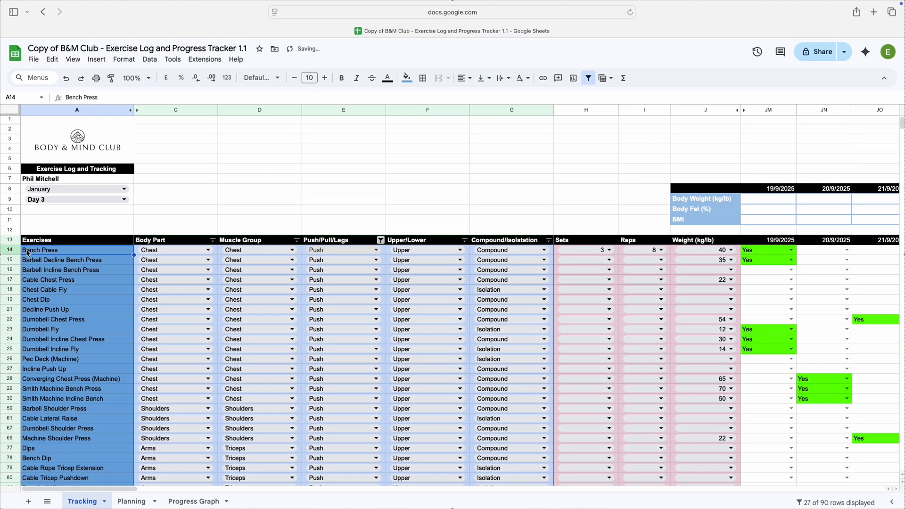
Rename the Bench Press exercise as Incline Bench Press and replace the BMI measurement label with V02 Max
double_click(26, 254)
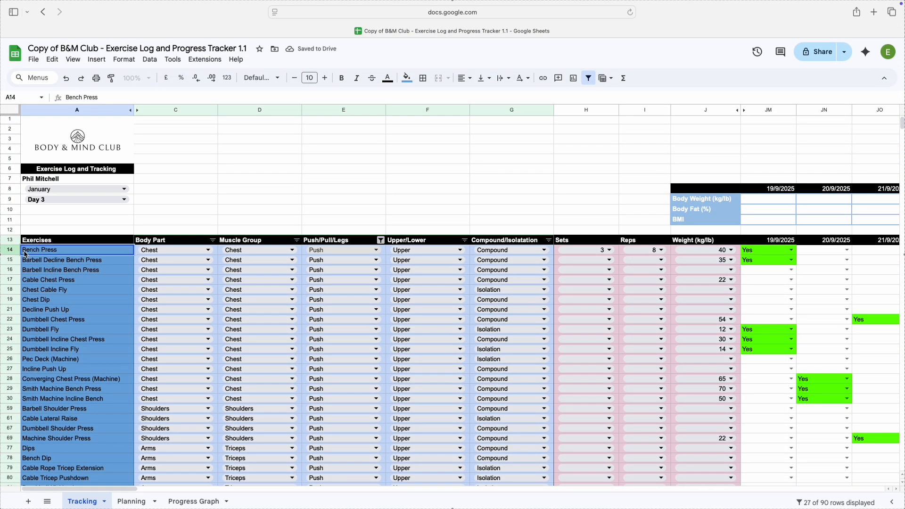
type("Incline")
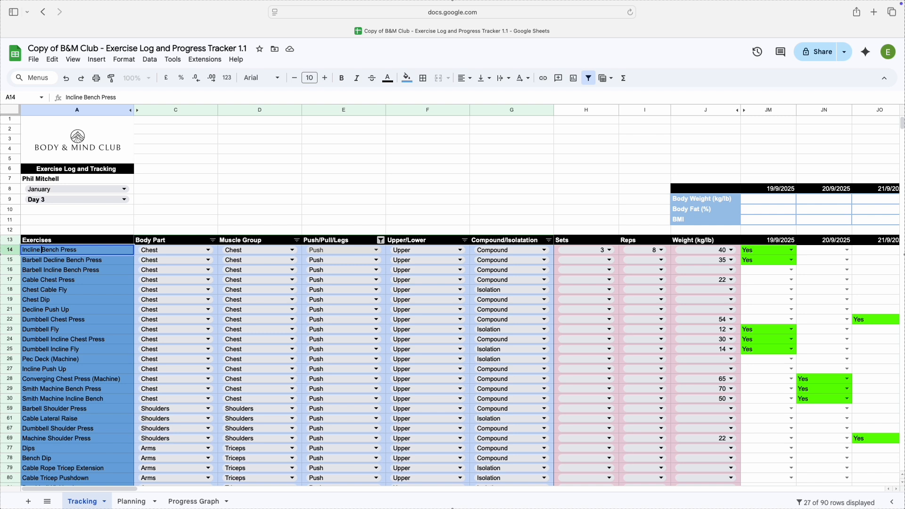
left_click(678, 221)
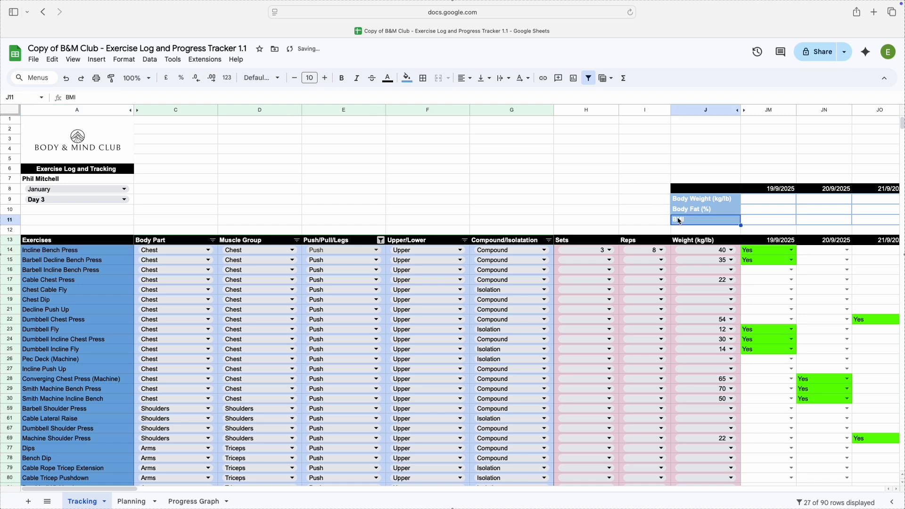
key("BackSpace")
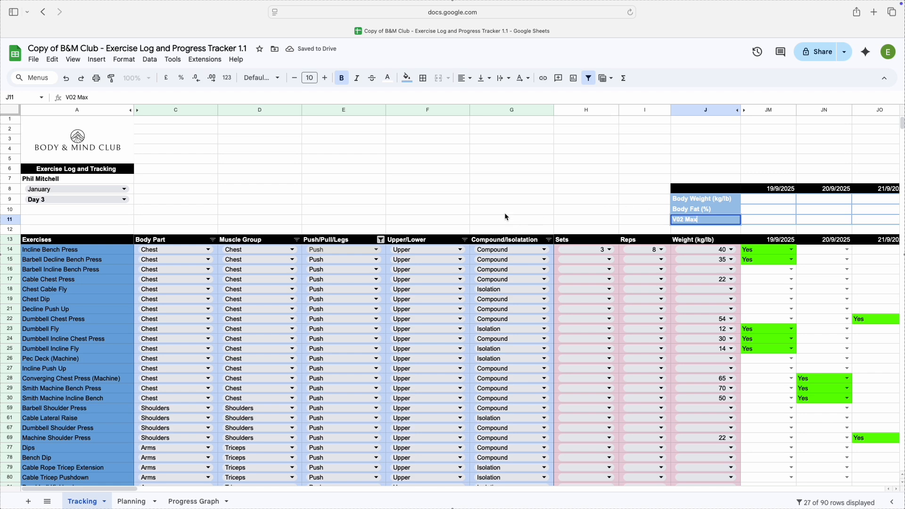
left_click(366, 191)
Replace the first [ADD NEW EXERCISE] placeholder, in A106, with Assisted Dips
scroll(85, 335, "down", 5)
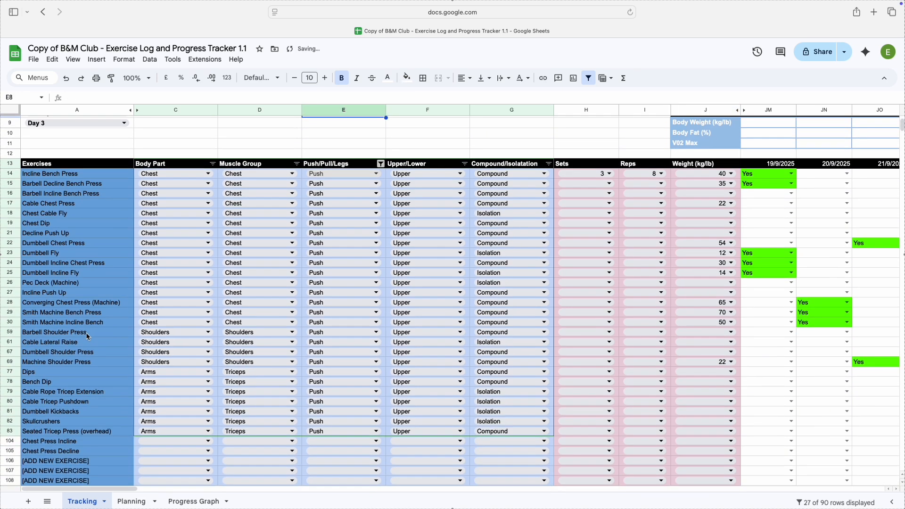
left_click(82, 383)
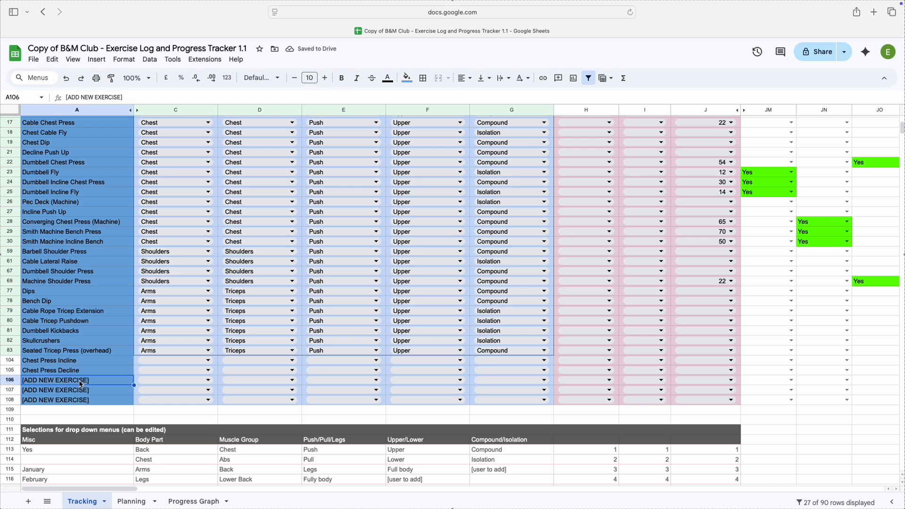
key("Delete")
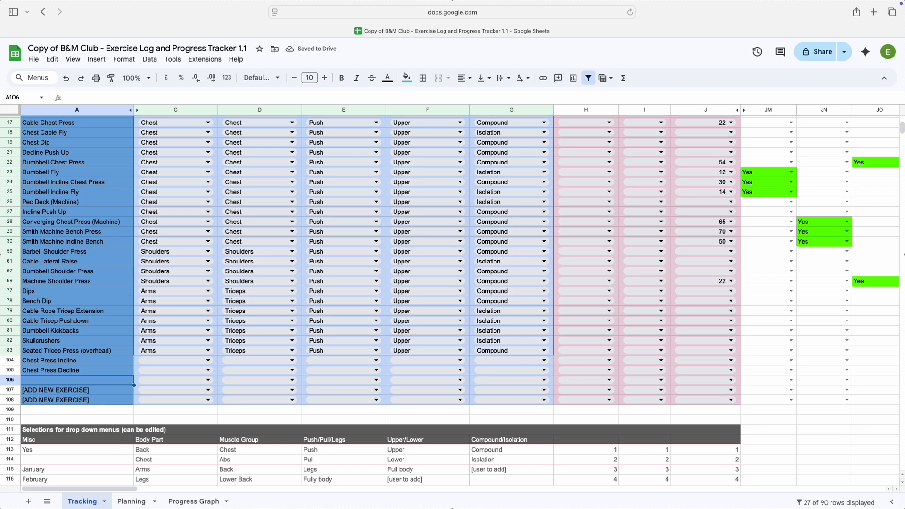
type("Dips")
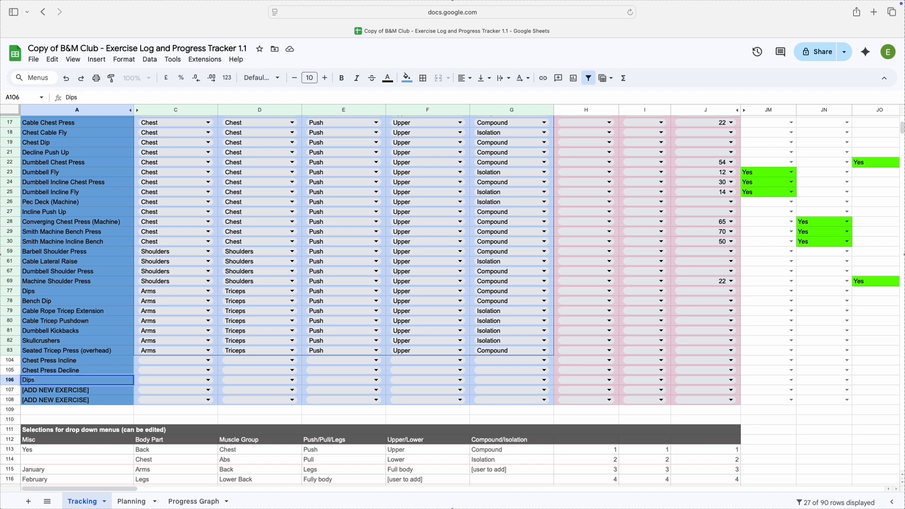
type("Assirte")
type("ed")
scroll(100, 329, "up", 5)
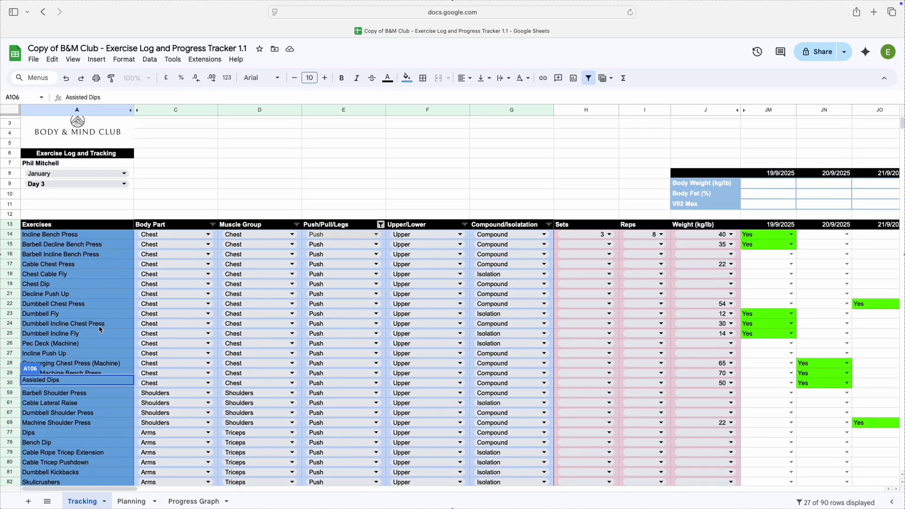
left_click(159, 222)
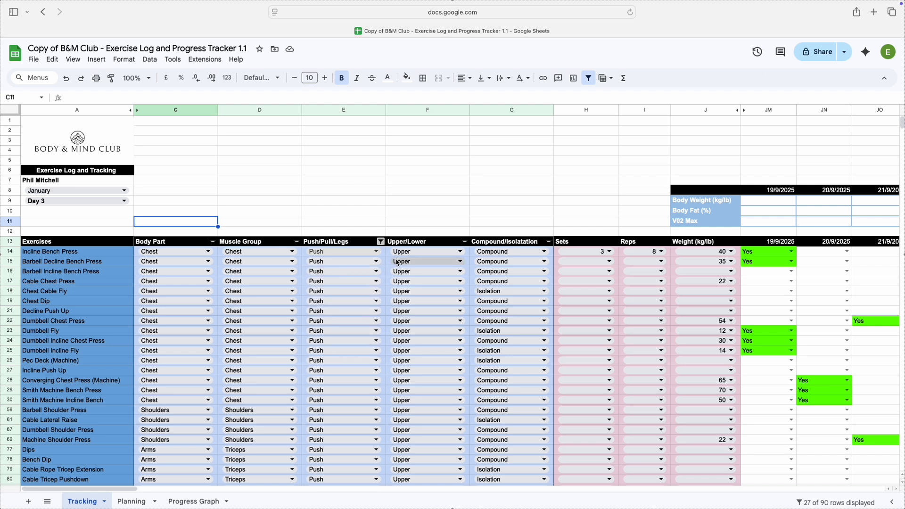
Rename the Upper/Lower column header in row 13 as Calisthenics (Y/N)
left_click(404, 242)
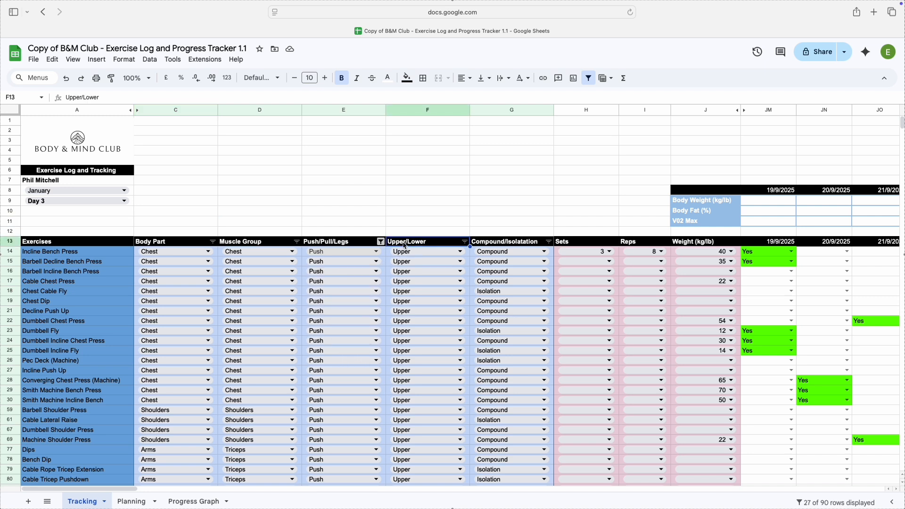
key("Delete")
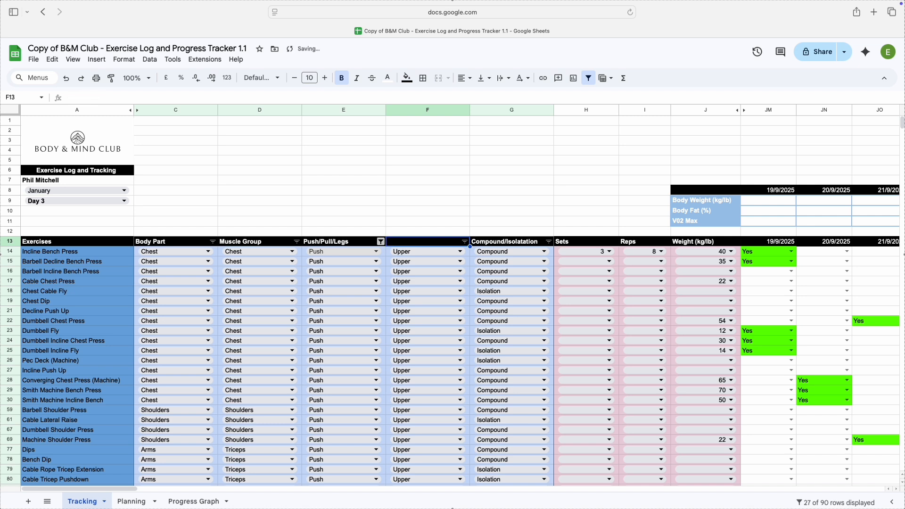
type("Cali")
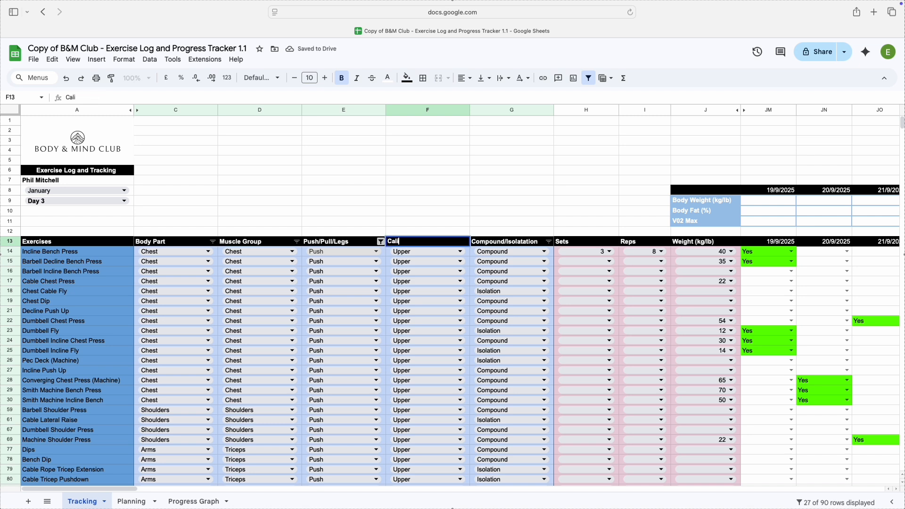
type("sthenics")
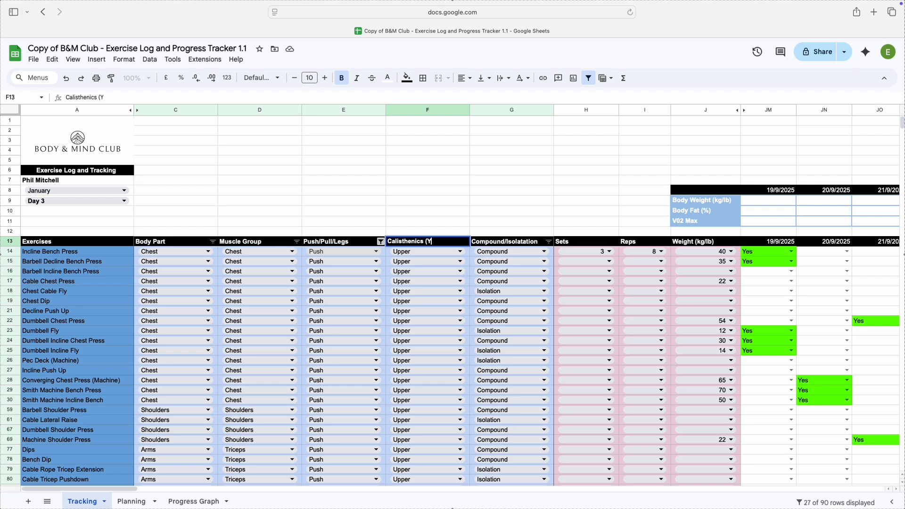
left_click(423, 204)
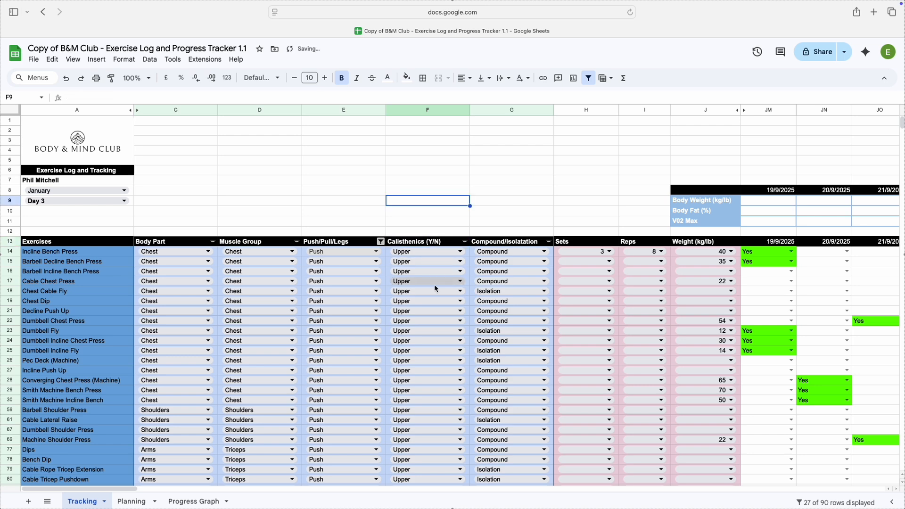
Replace the Upper/Lower entries in the drop-down selections table, F113:F116, with Yes and No
scroll(438, 360, "down", 2)
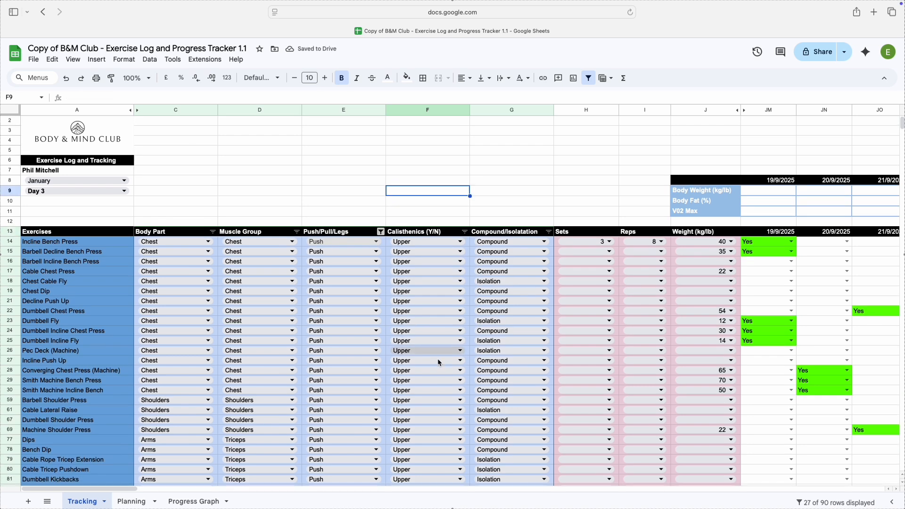
scroll(438, 361, "down", 3)
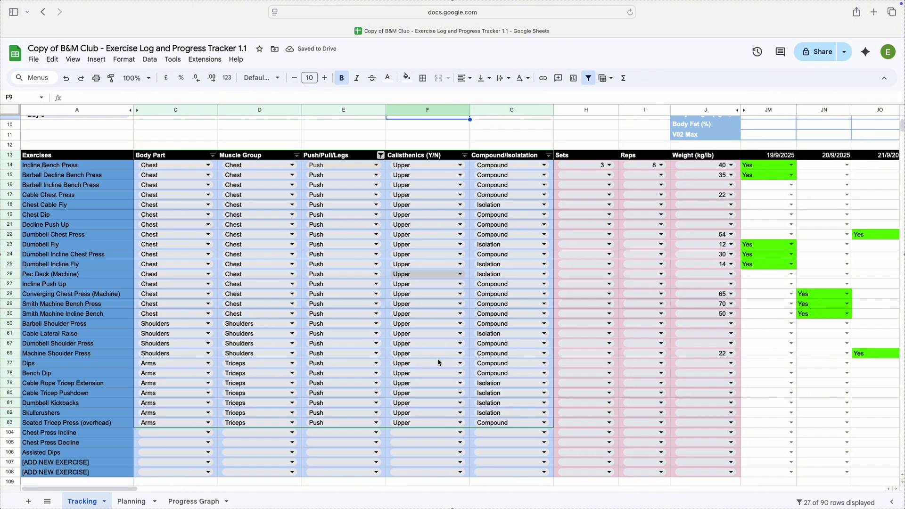
scroll(438, 361, "down", 7)
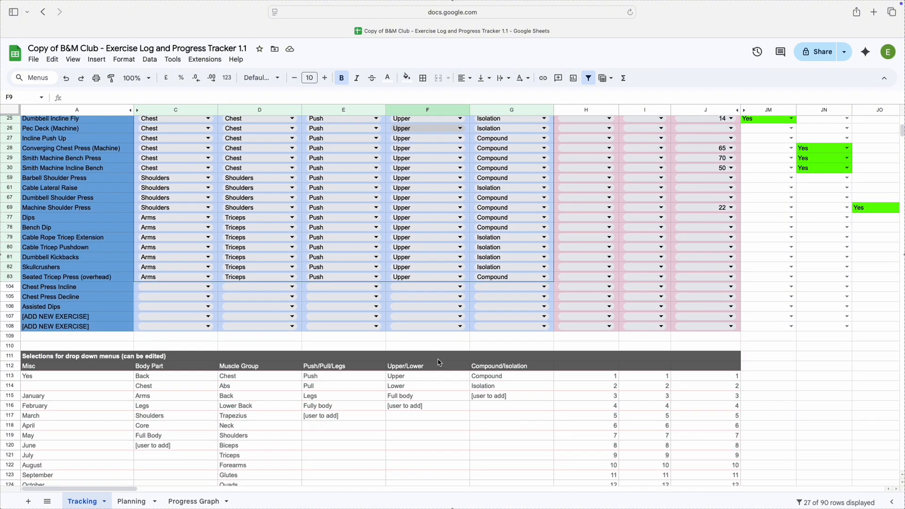
scroll(439, 362, "down", 5)
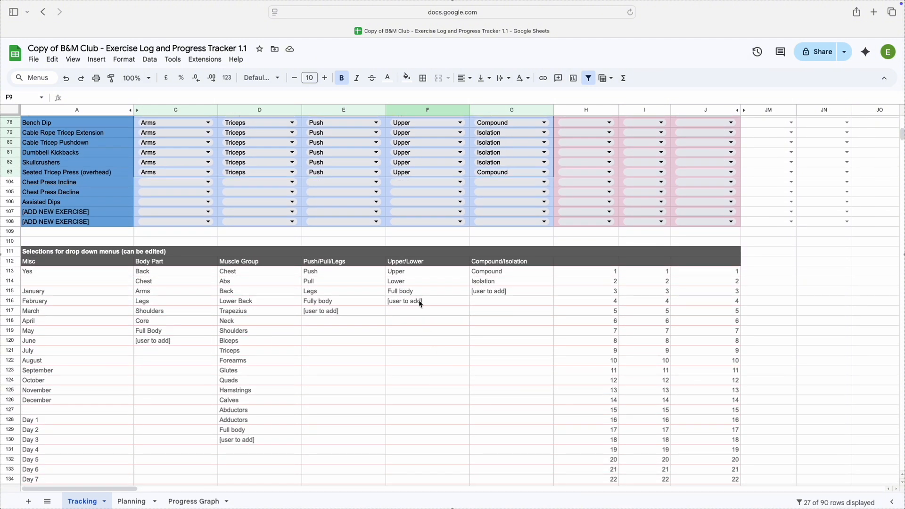
left_click_drag(405, 272, 410, 304)
key("Delete")
type("Yes")
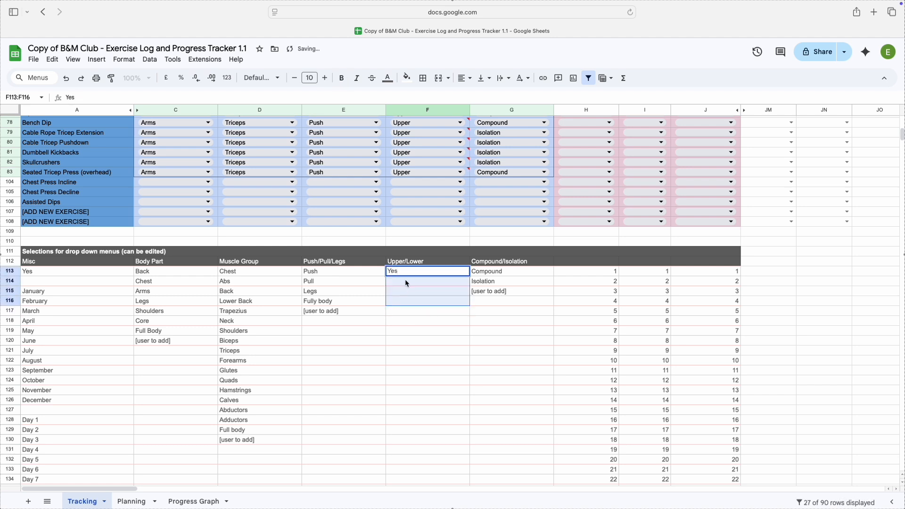
left_click(407, 281)
type("No")
left_click(419, 305)
Set Calisthenics (Y/N) to No for Incline Bench Press, Barbell Decline Bench Press and Barbell Incline Bench Press
scroll(406, 270, "up", 10)
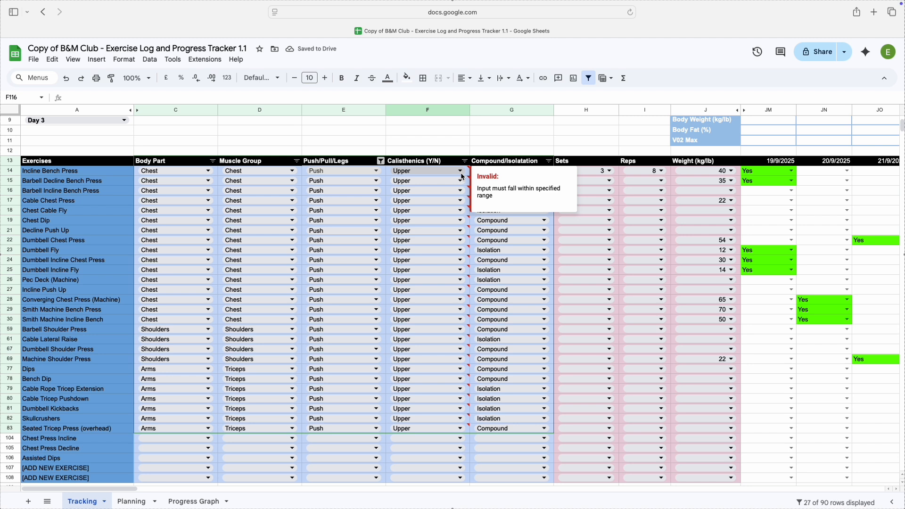
left_click(461, 172)
left_click(443, 198)
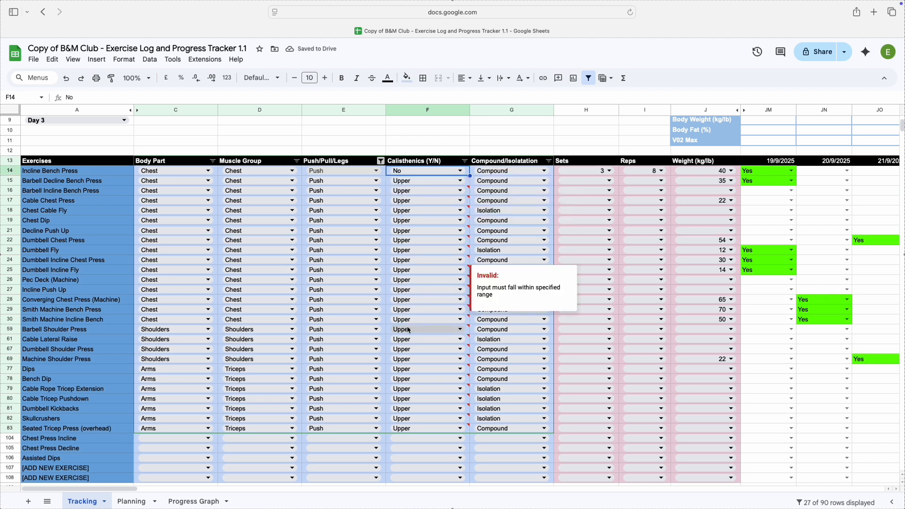
left_click(448, 181)
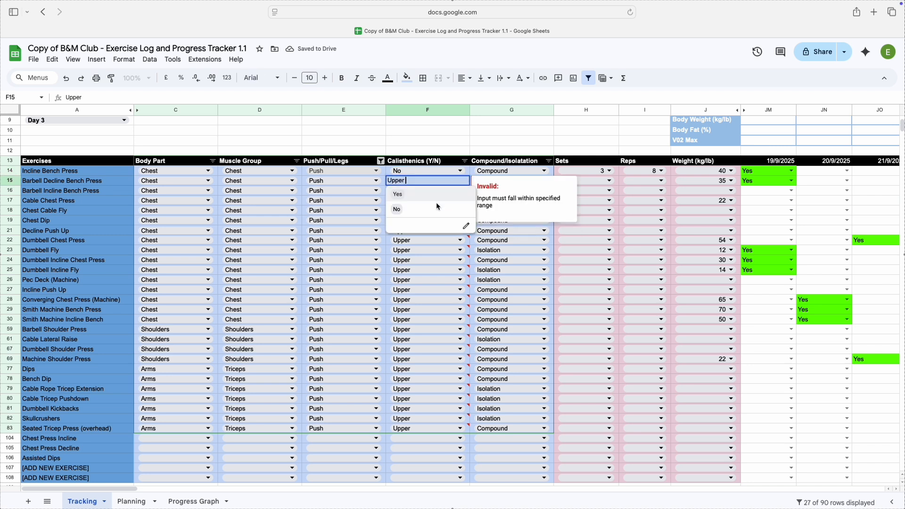
left_click(434, 208)
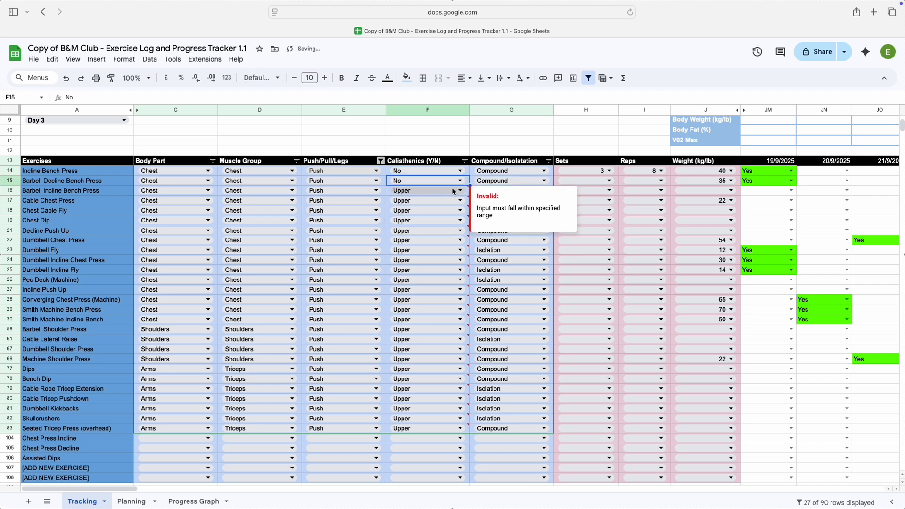
left_click(448, 191)
left_click(435, 219)
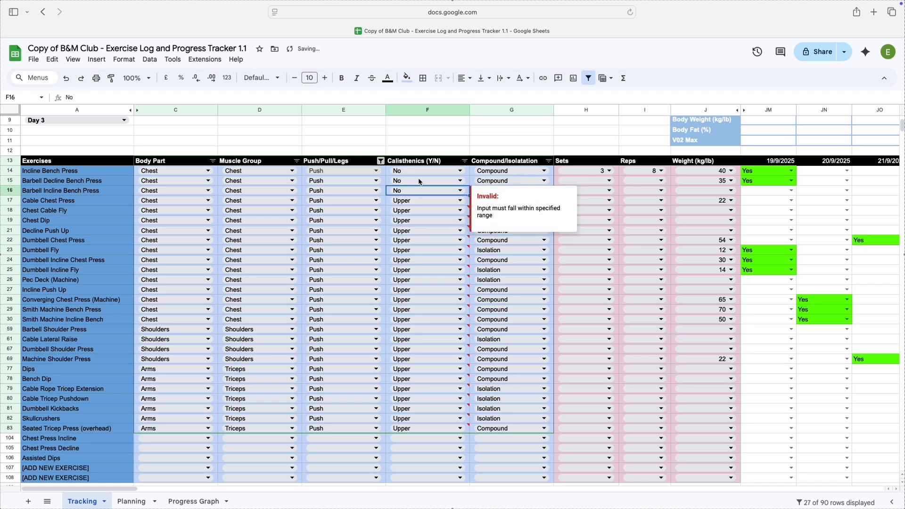
left_click(353, 221)
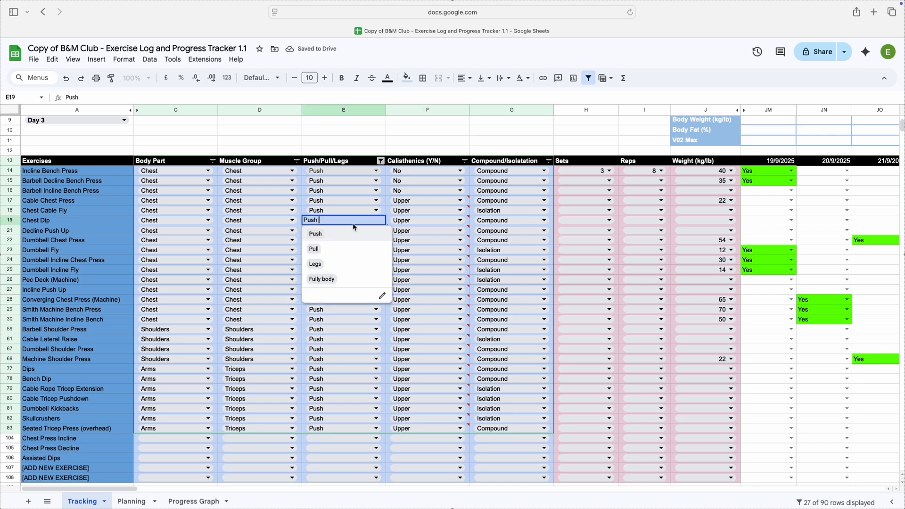
Colour the Push option dark red and the Pull option light green in the Push/Pull/Legs drop-downs, applying the change to all matching drop-downs
right_click(344, 187)
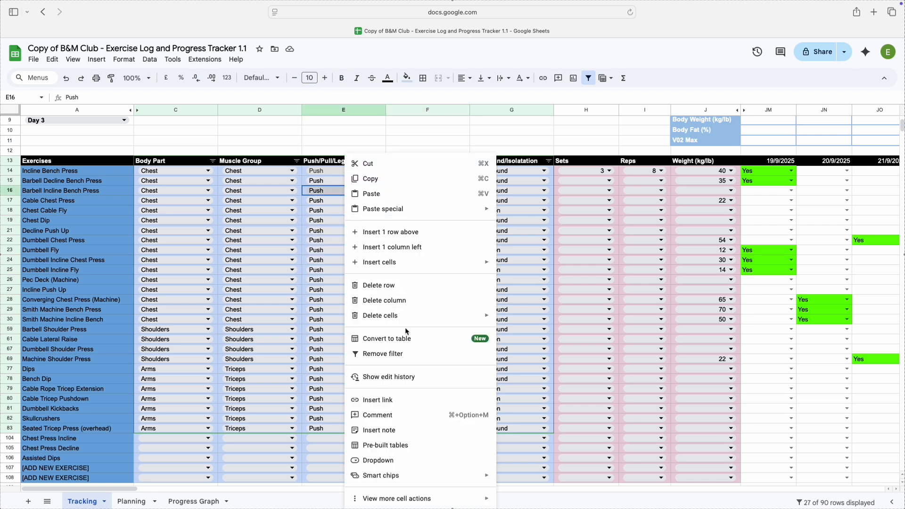
left_click(415, 458)
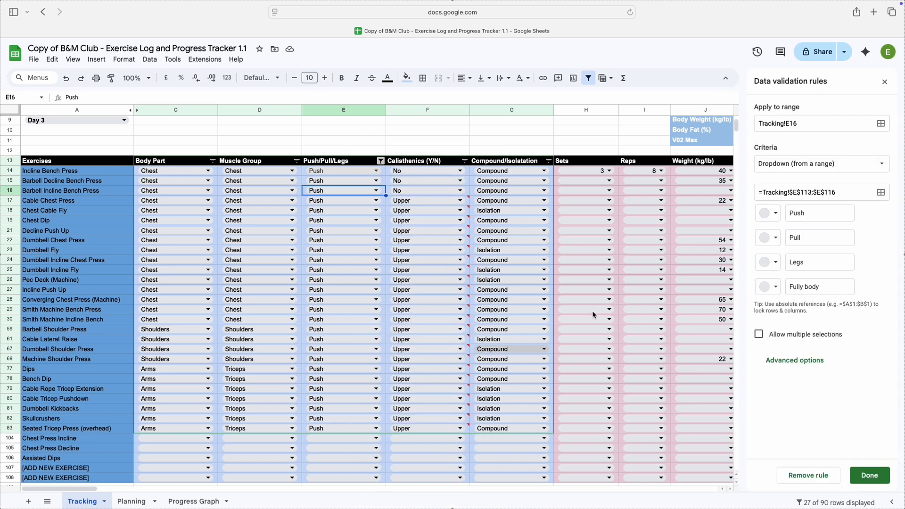
left_click(777, 214)
left_click(791, 268)
left_click(772, 239)
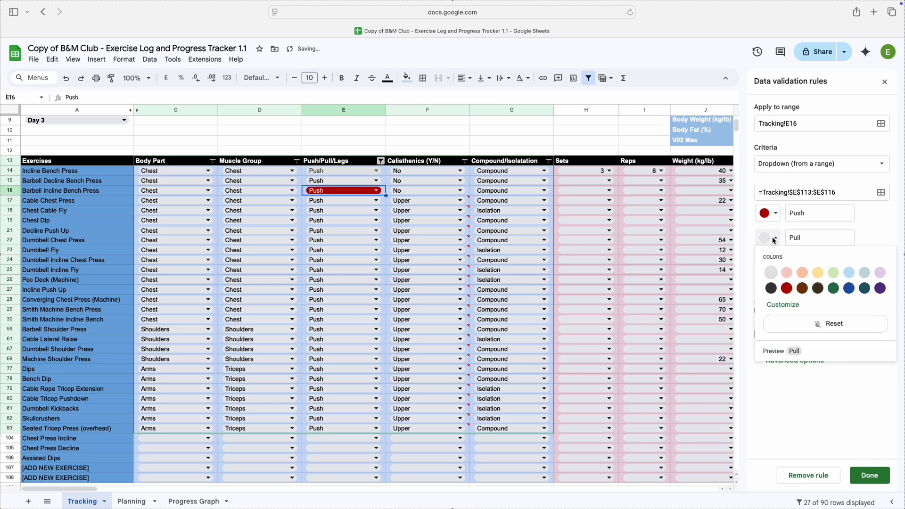
left_click(834, 273)
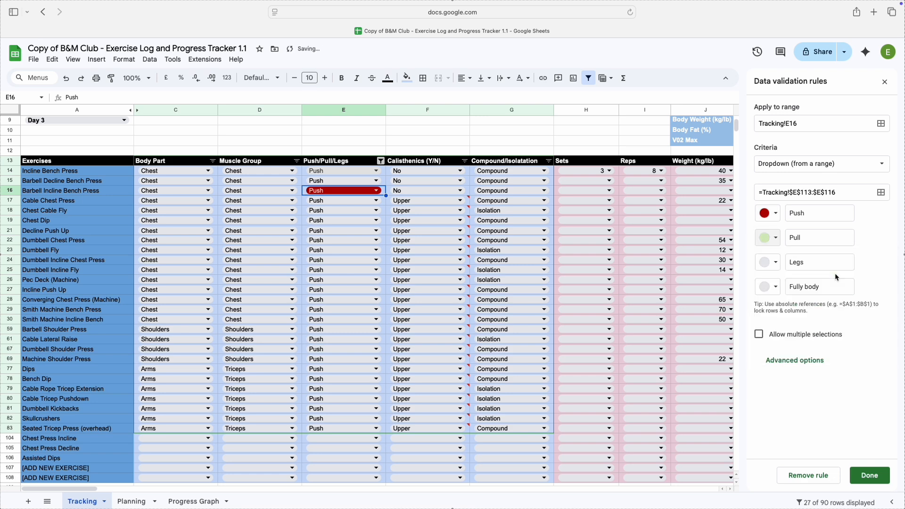
left_click(872, 476)
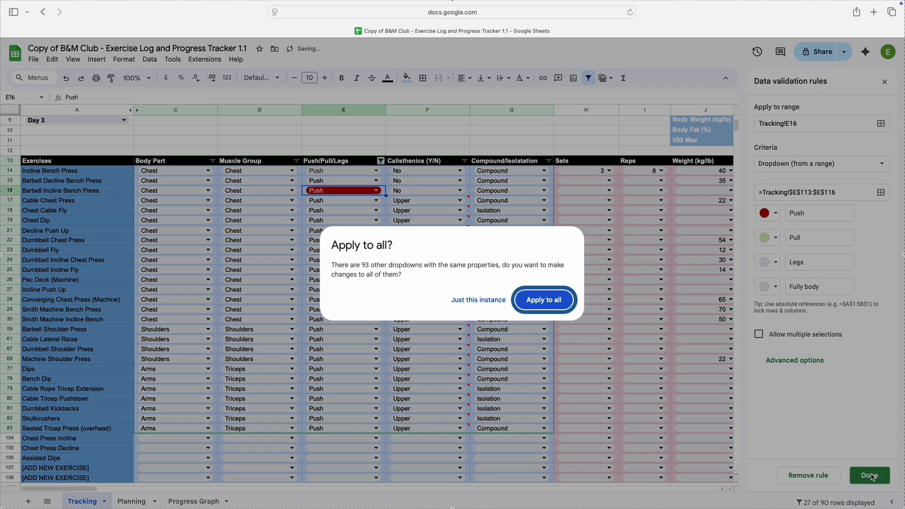
left_click(540, 304)
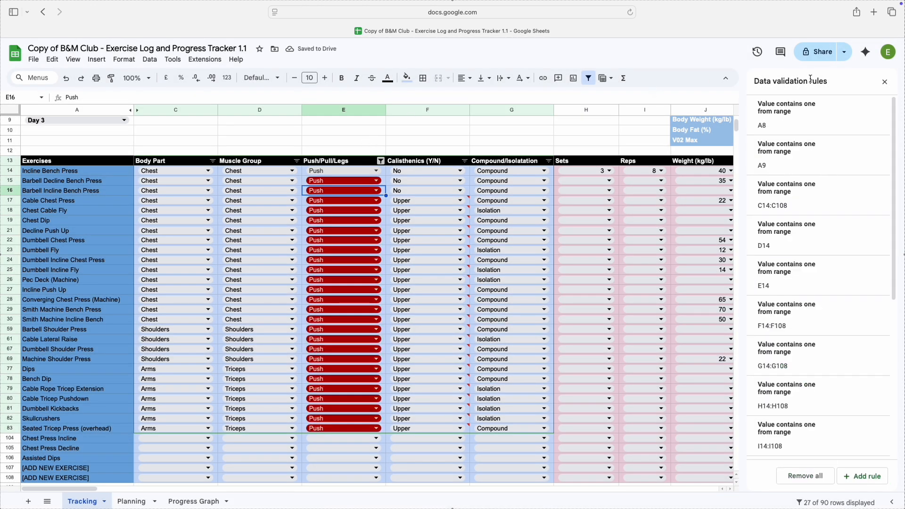
left_click(885, 82)
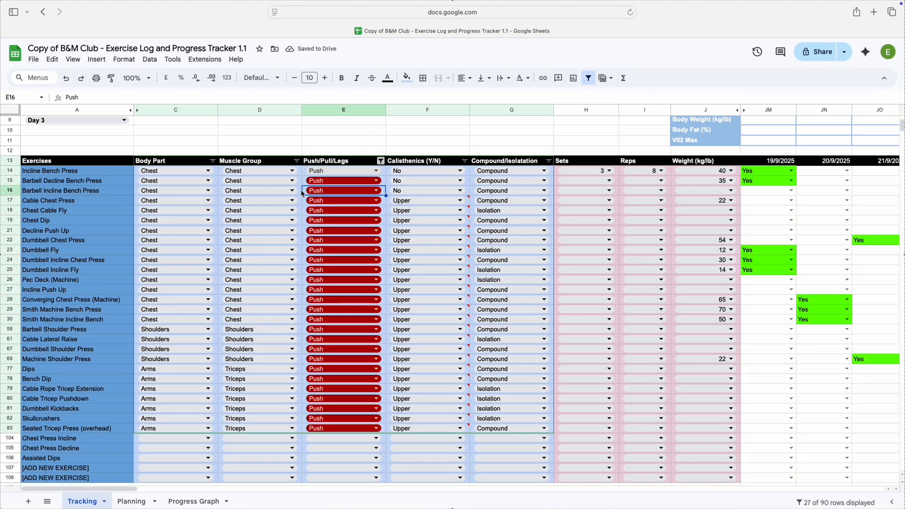
Replace the [user to add] placeholder in the Muscle Group selections list, D130, with Finger Muscles
left_click(408, 133)
scroll(255, 184, "up", 1)
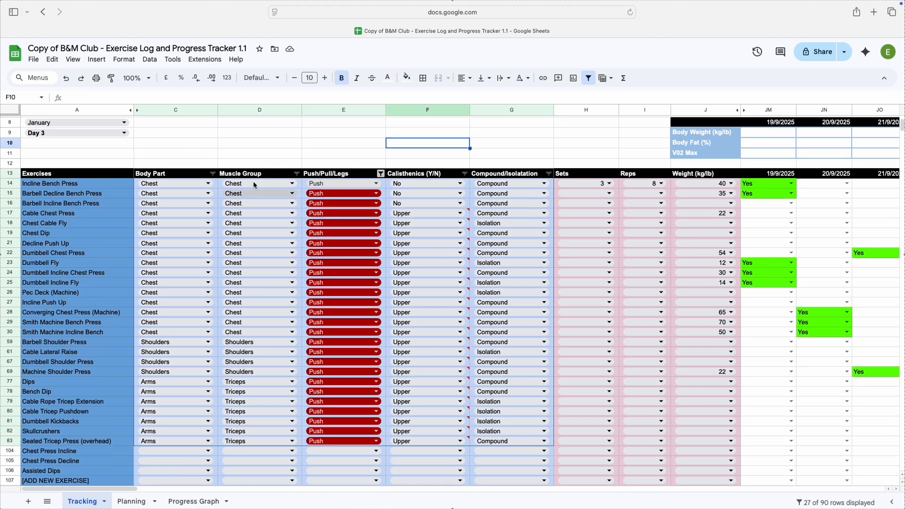
scroll(255, 185, "up", 3)
scroll(255, 185, "down", 3)
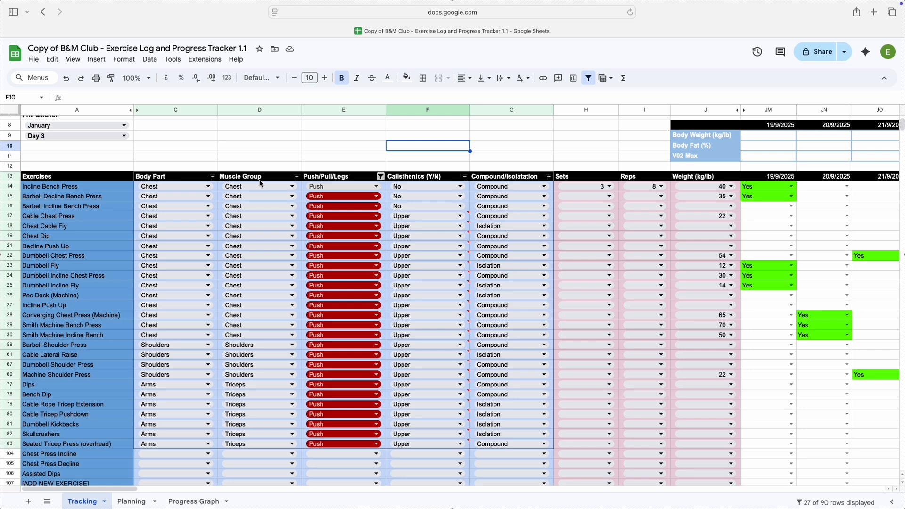
scroll(258, 189, "down", 5)
scroll(262, 194, "down", 7)
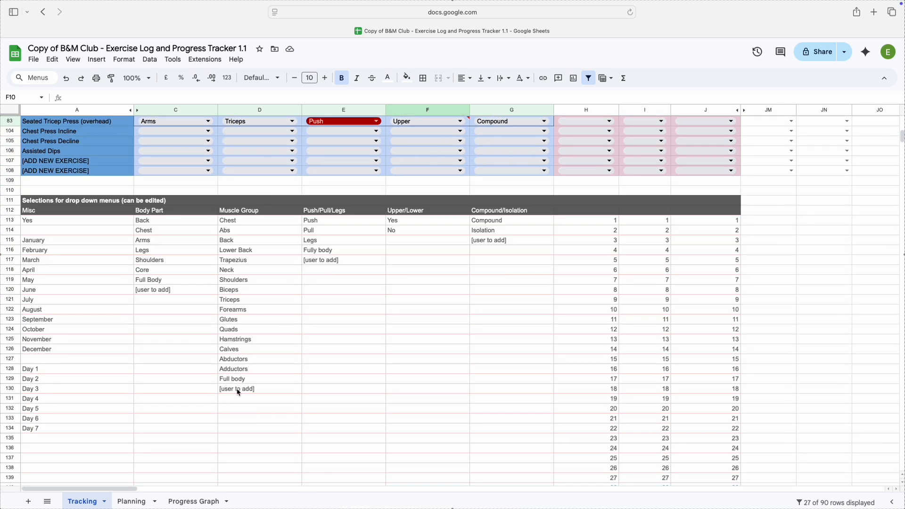
left_click(238, 390)
type("Finger `m")
key("BackSpace")
key("BackSpace")
type("Muscles")
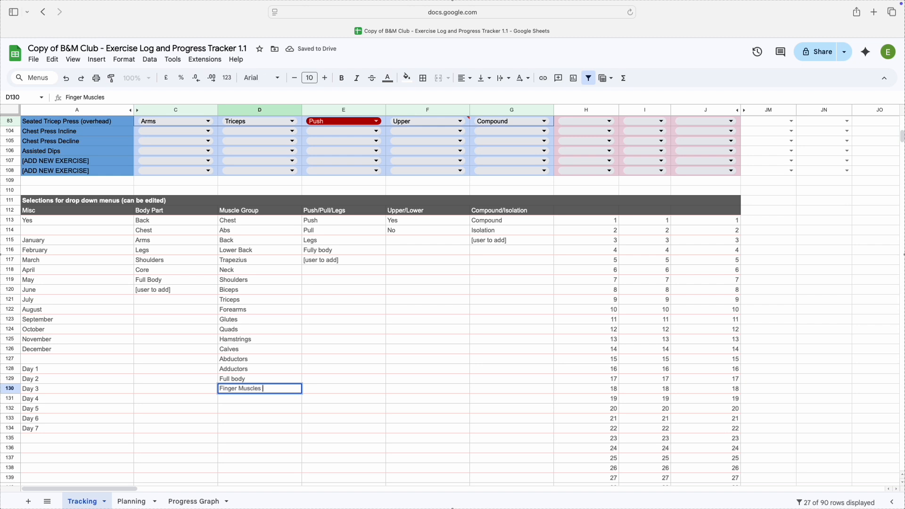
left_click(255, 181)
Extend the Muscle Group drop-down source range to =Tracking!$D$113:$D$130 and apply it to all matching drop-downs
scroll(255, 181, "up", 6)
left_click(251, 250)
right_click(251, 257)
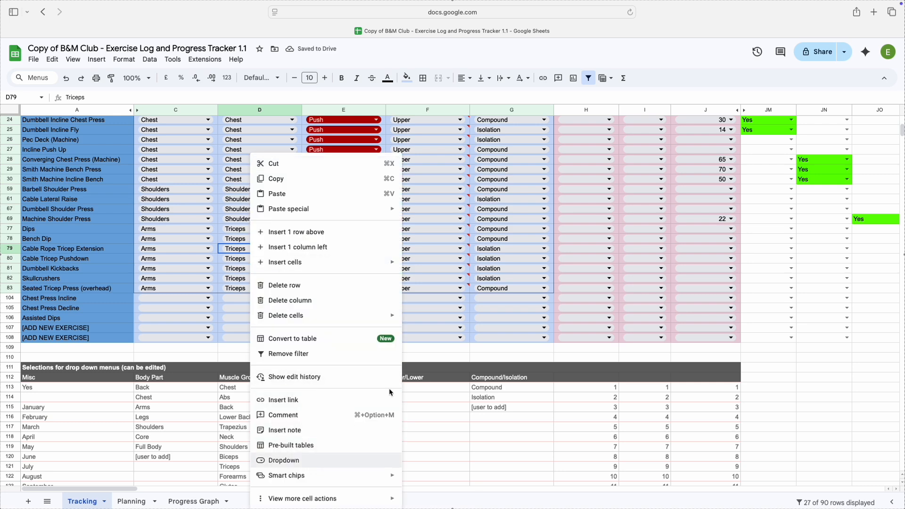
left_click(309, 464)
left_click(838, 193)
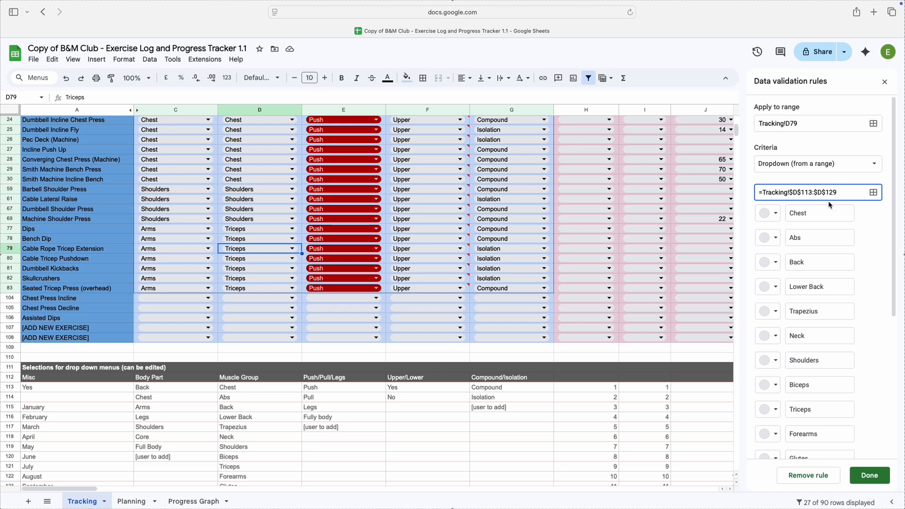
scroll(415, 408, "down", 5)
scroll(416, 412, "down", 2)
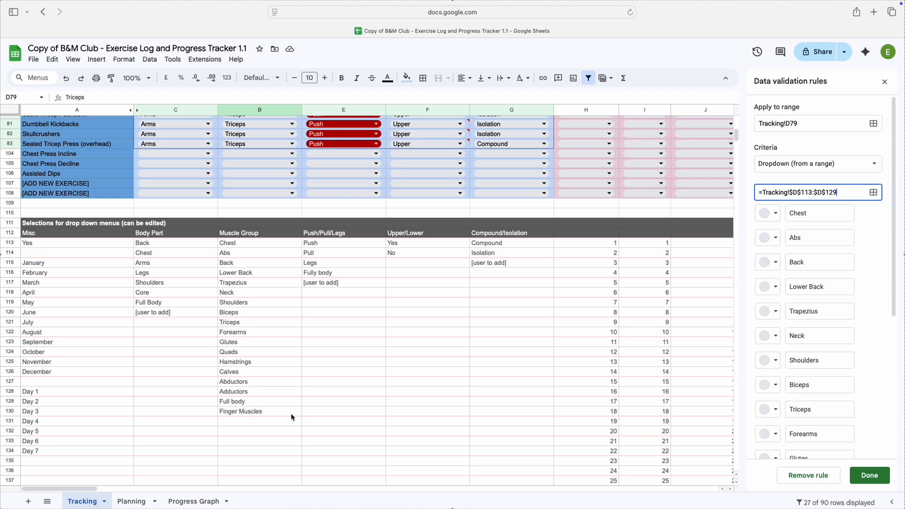
key("BackSpace")
key("BackSpace")
left_click(870, 475)
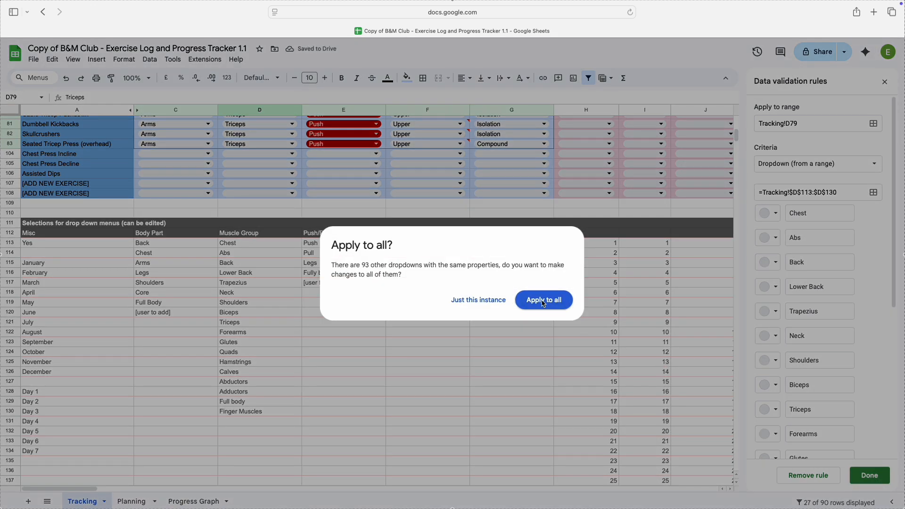
left_click(544, 302)
left_click(270, 212)
scroll(270, 215, "up", 10)
scroll(271, 215, "up", 3)
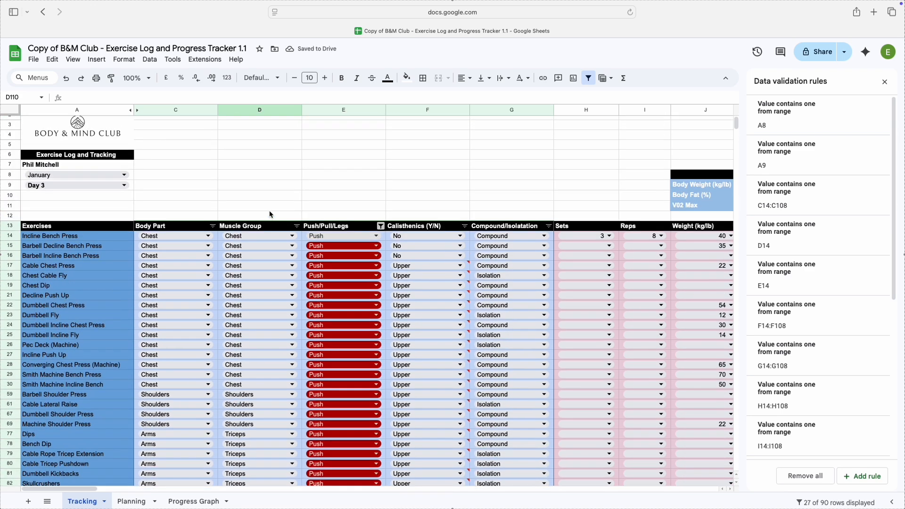
left_click(885, 82)
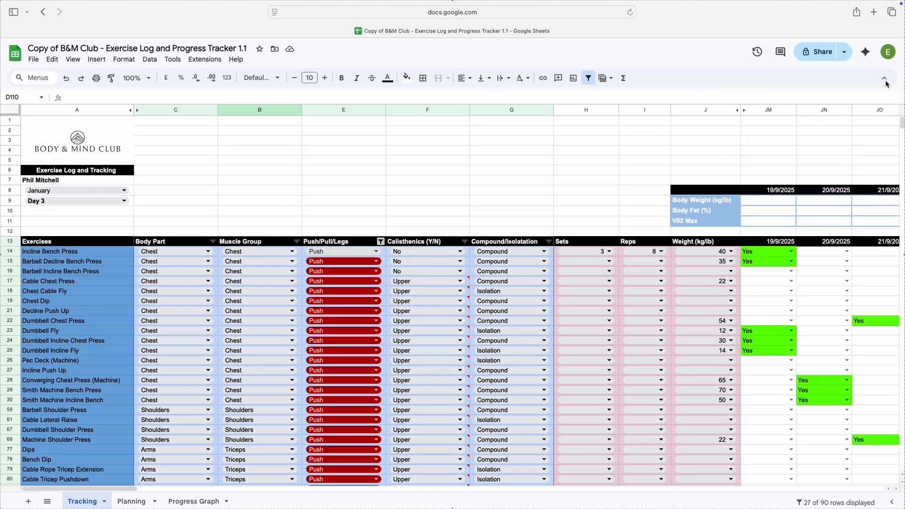
Add trendlines and data labels to all series of the body weight and body fat chart on the Progress Graph sheet
left_click(194, 502)
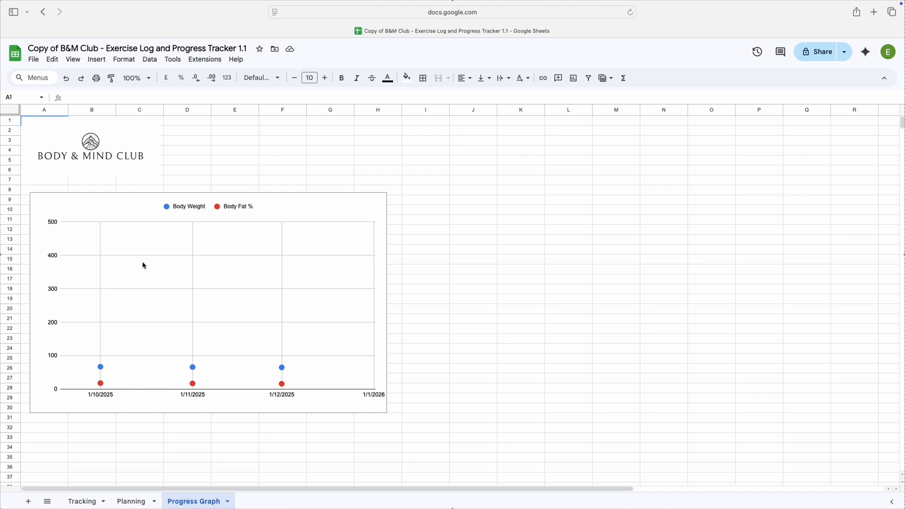
double_click(337, 213)
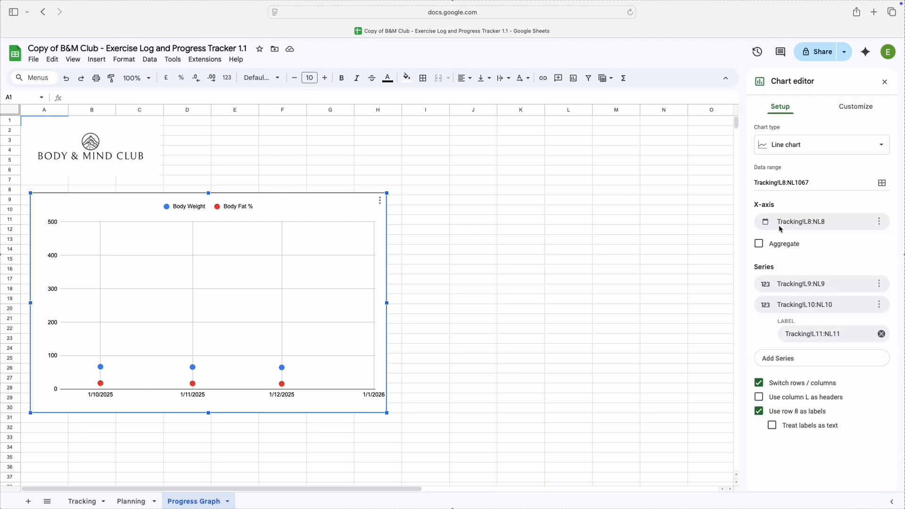
left_click(856, 106)
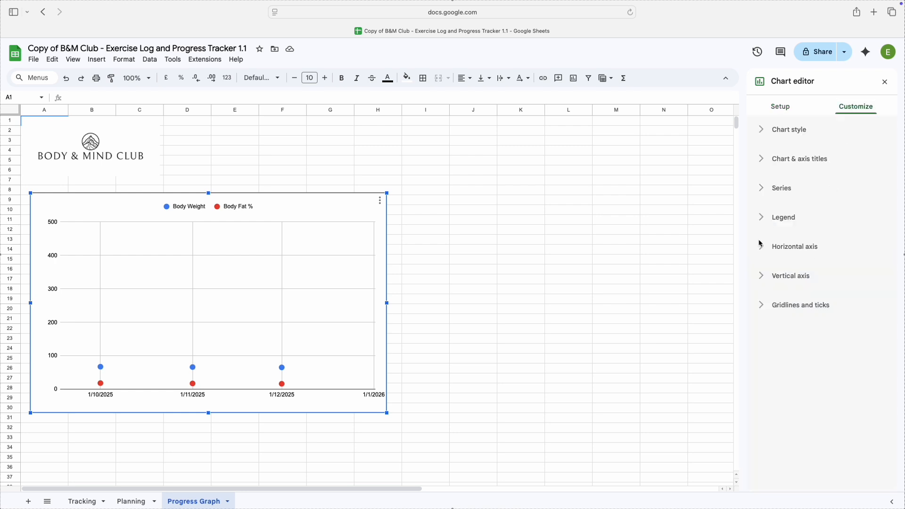
left_click(764, 188)
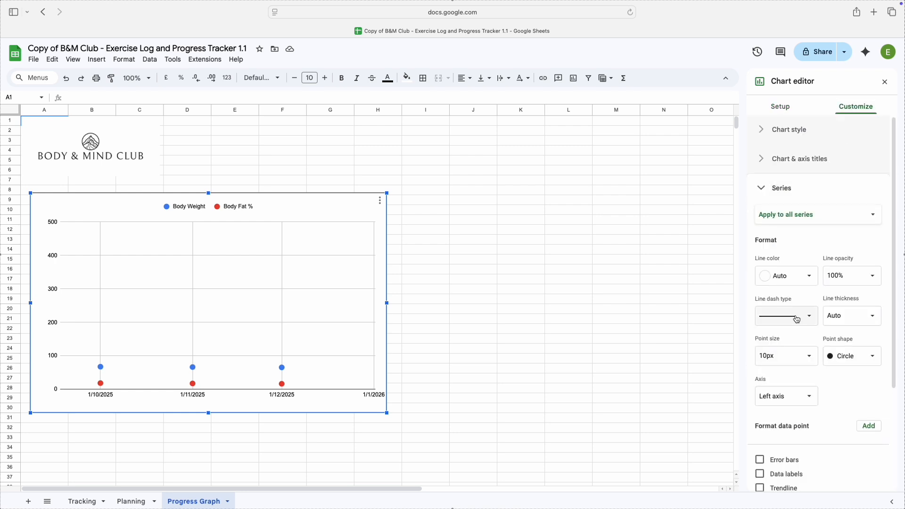
scroll(797, 319, "down", 1)
scroll(797, 319, "down", 3)
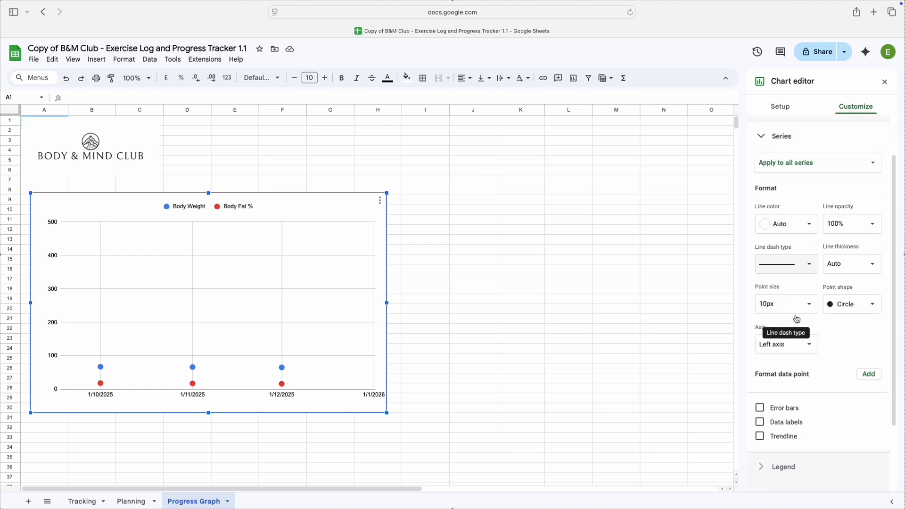
left_click(766, 430)
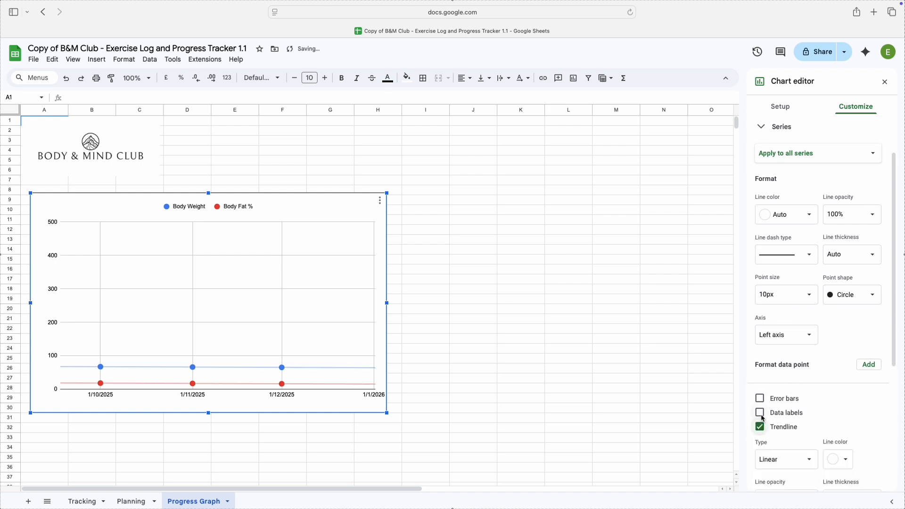
left_click(761, 415)
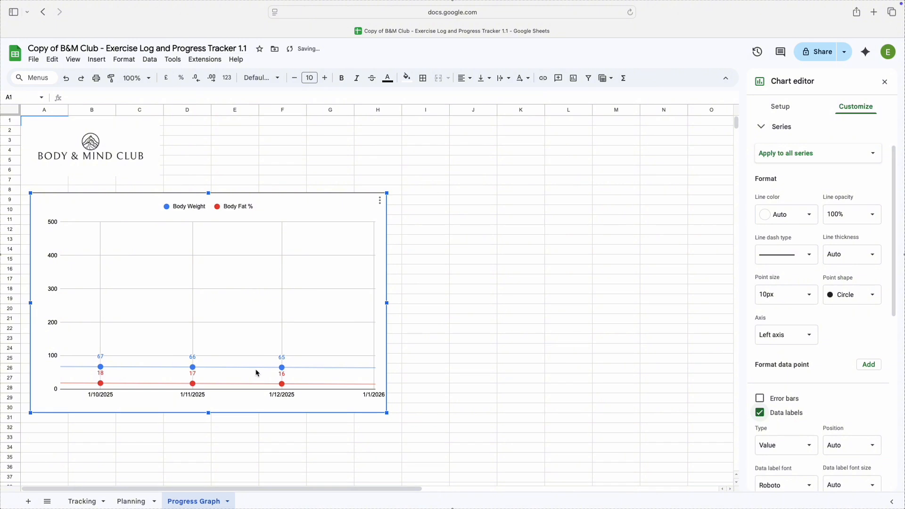
Set the maximum of the progress chart's vertical axis to 100
left_click(53, 284)
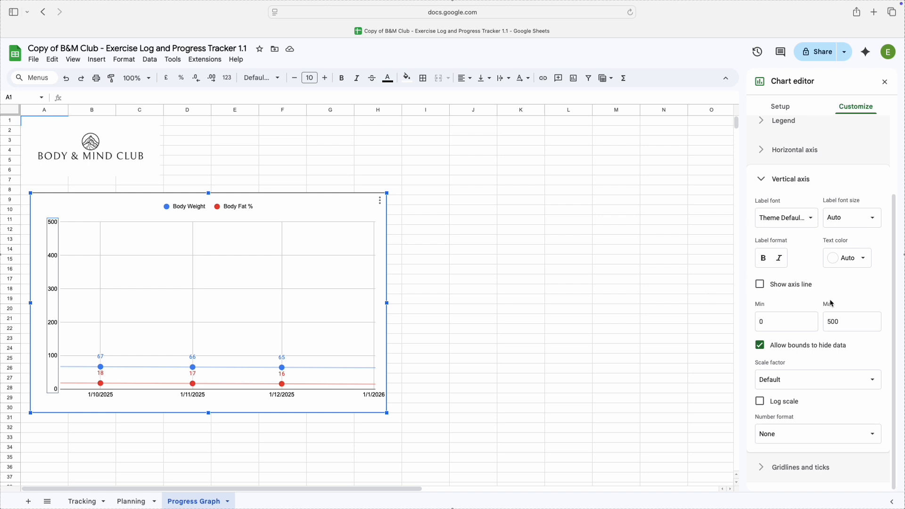
left_click(847, 323)
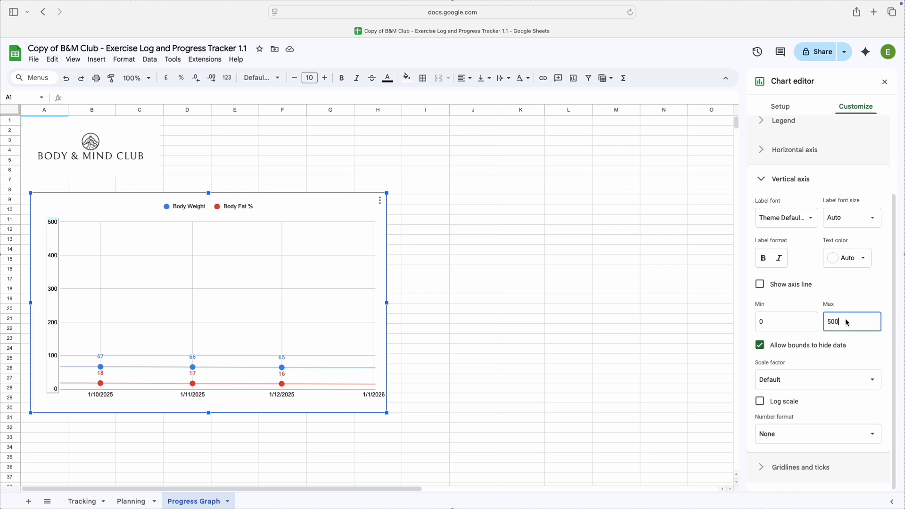
key("BackSpace")
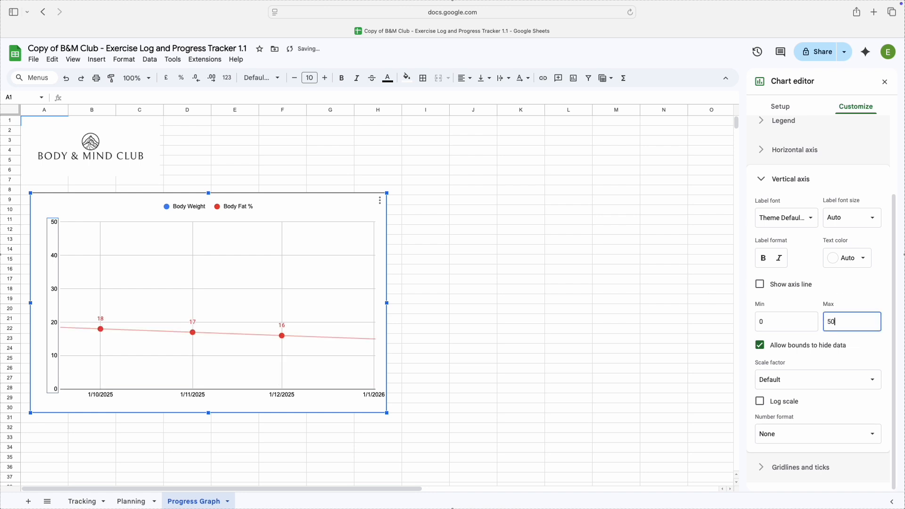
key("BackSpace")
type("100")
left_click(728, 303)
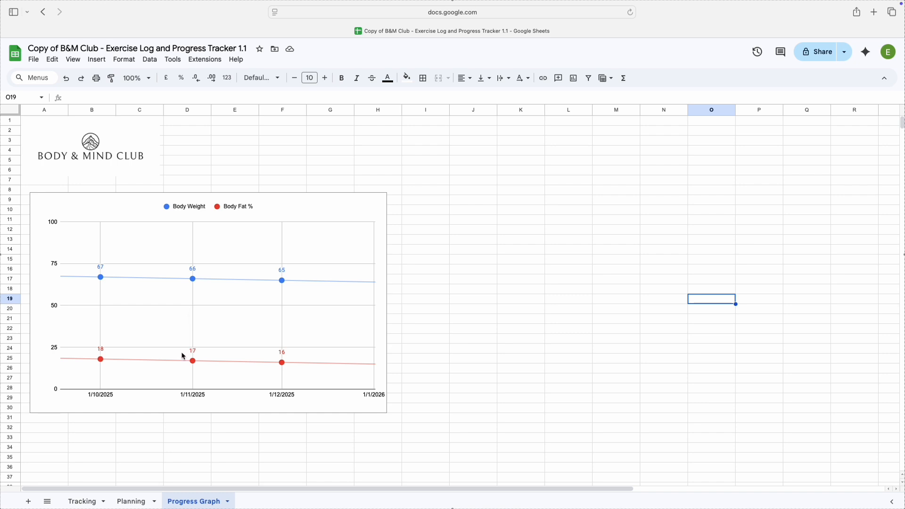
On the Tracking sheet, set the Body Part of Chest Press Incline in row 104 to Chest and open its Muscle Group options
left_click(83, 501)
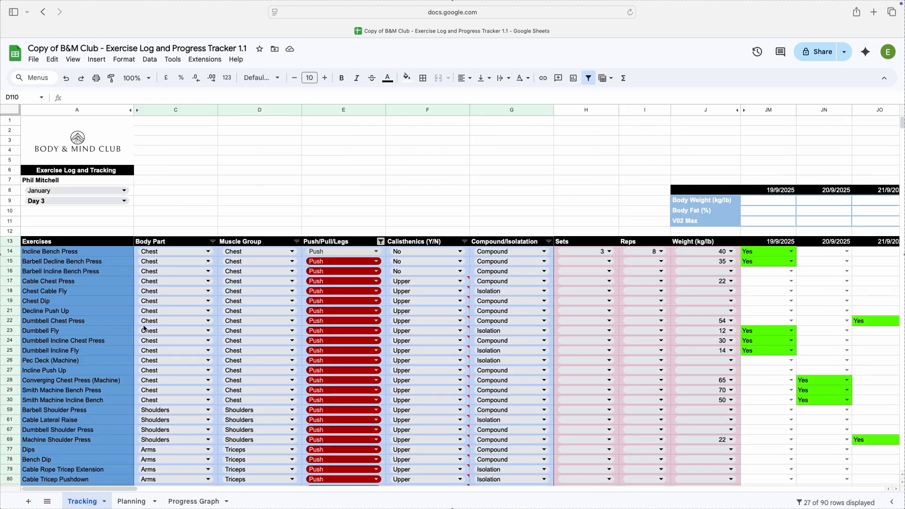
scroll(161, 216, "down", 3)
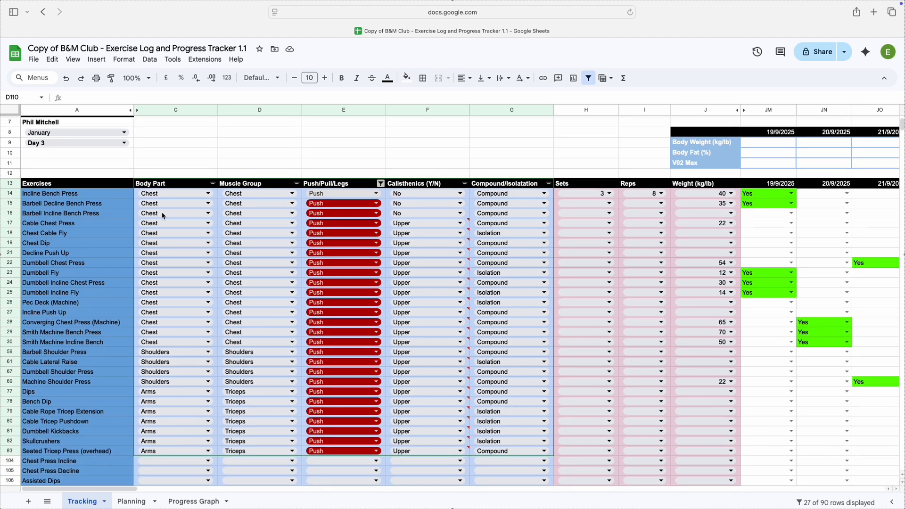
scroll(162, 216, "up", 3)
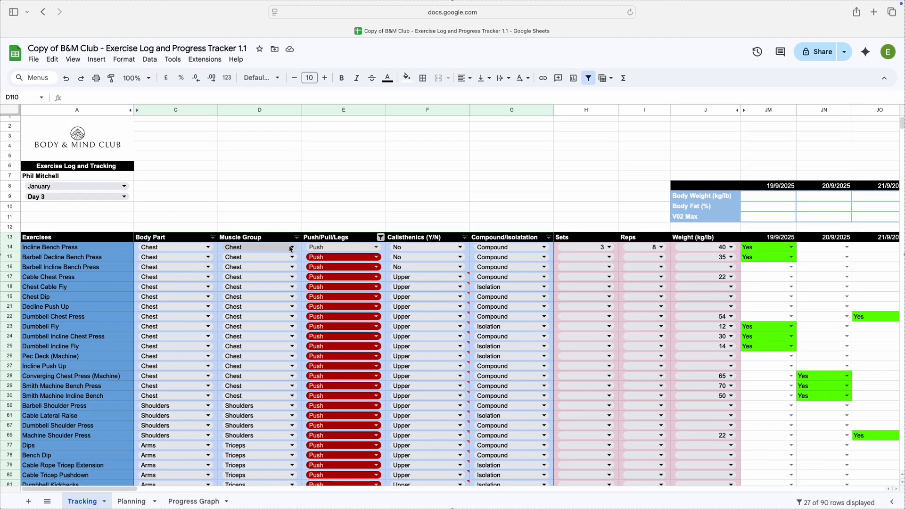
scroll(435, 248, "down", 5)
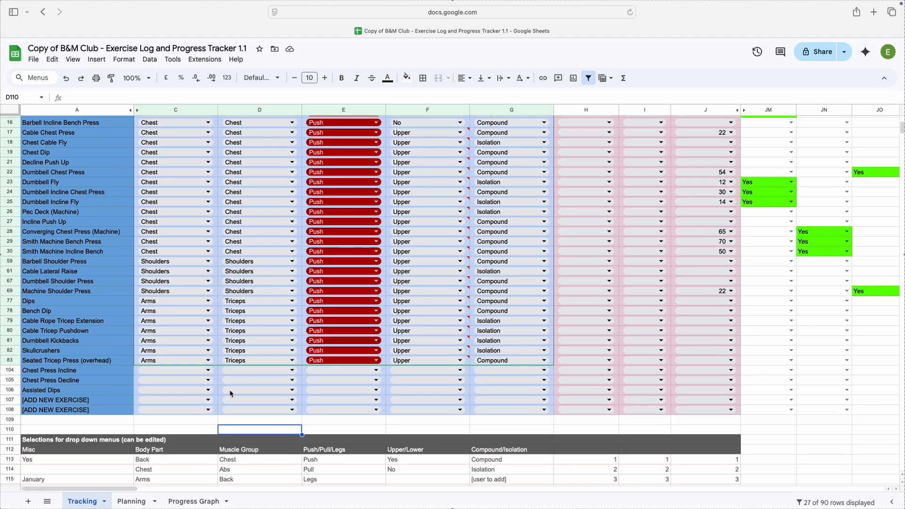
left_click(196, 371)
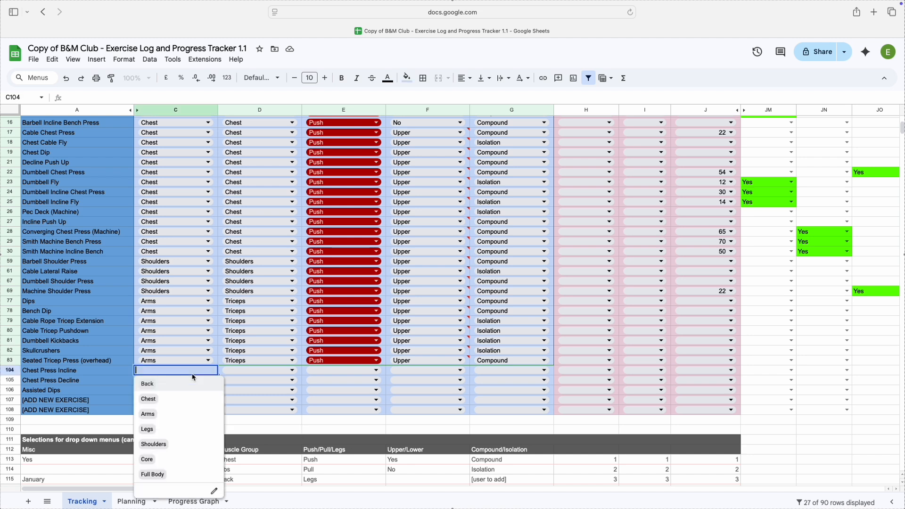
left_click(183, 404)
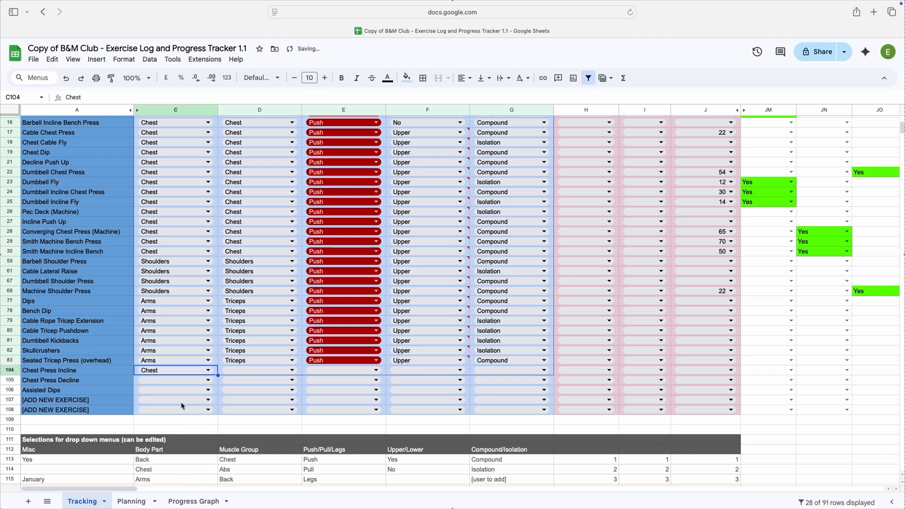
left_click(258, 373)
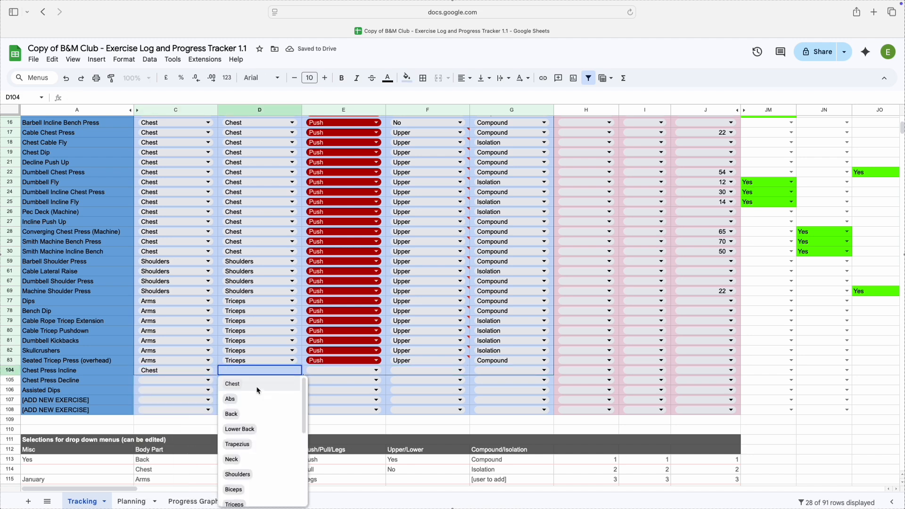